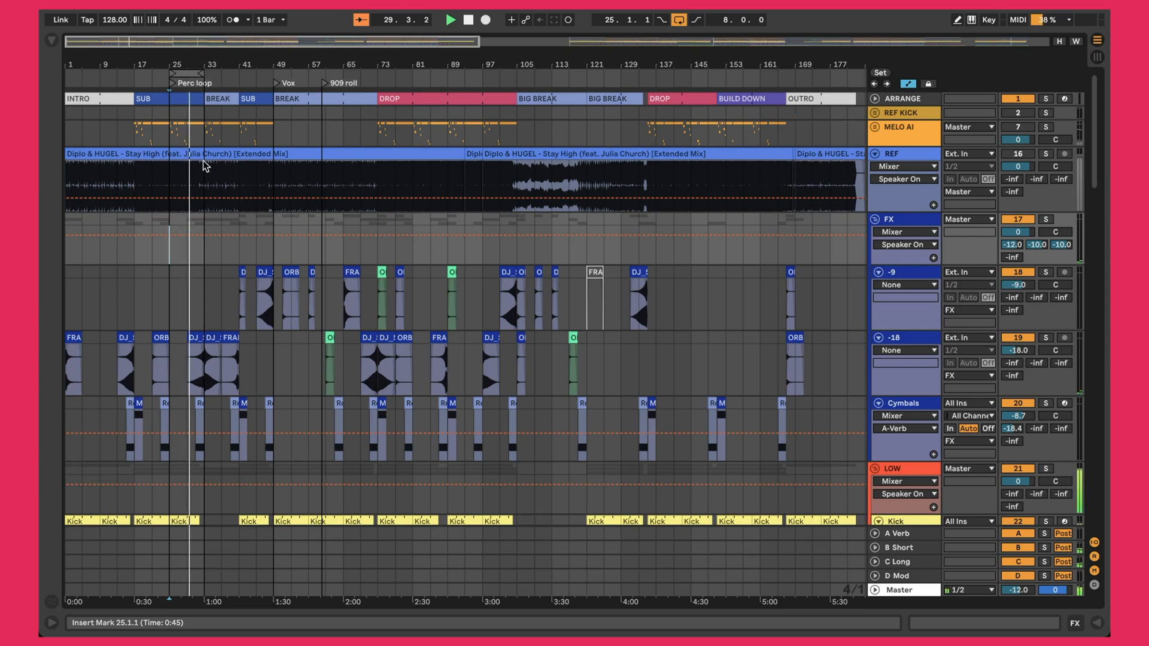
Unfold the ARRANGE track and select its first SUB and BREAK section clips in turn.
click(149, 96)
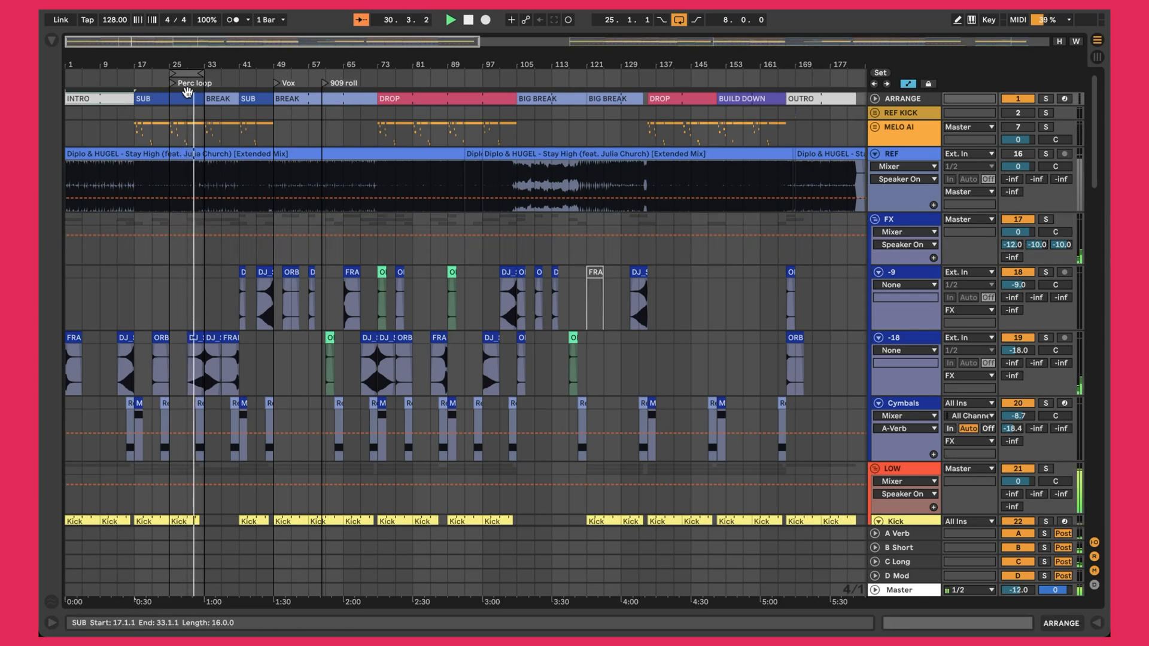
click(877, 100)
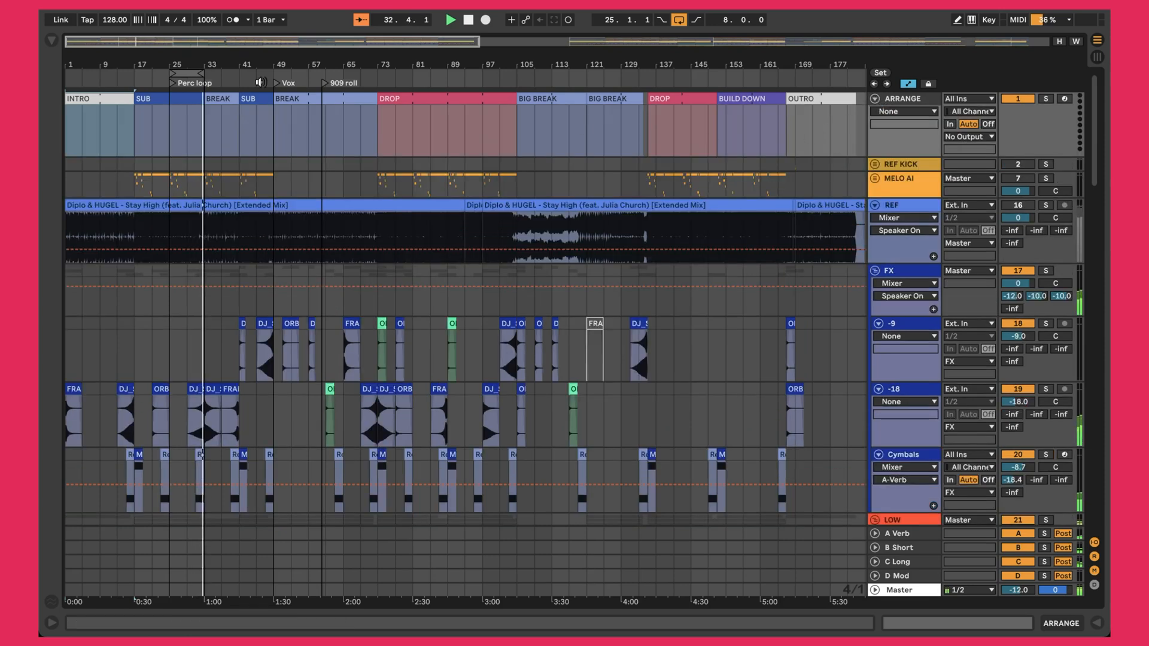
click(160, 100)
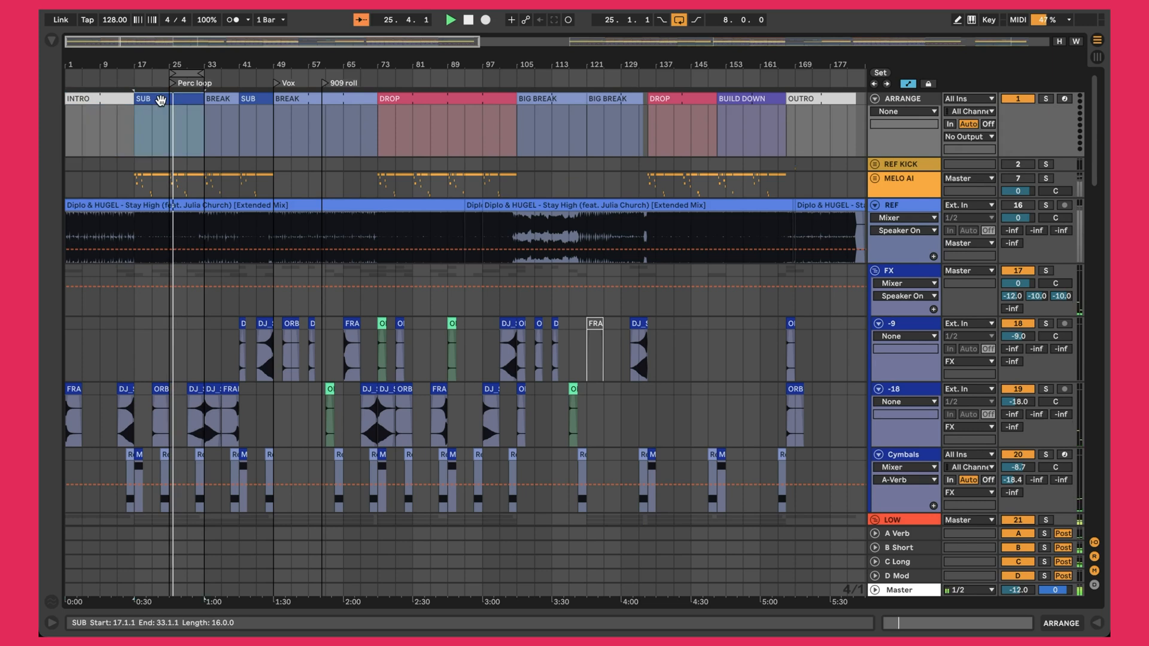
click(176, 100)
click(228, 99)
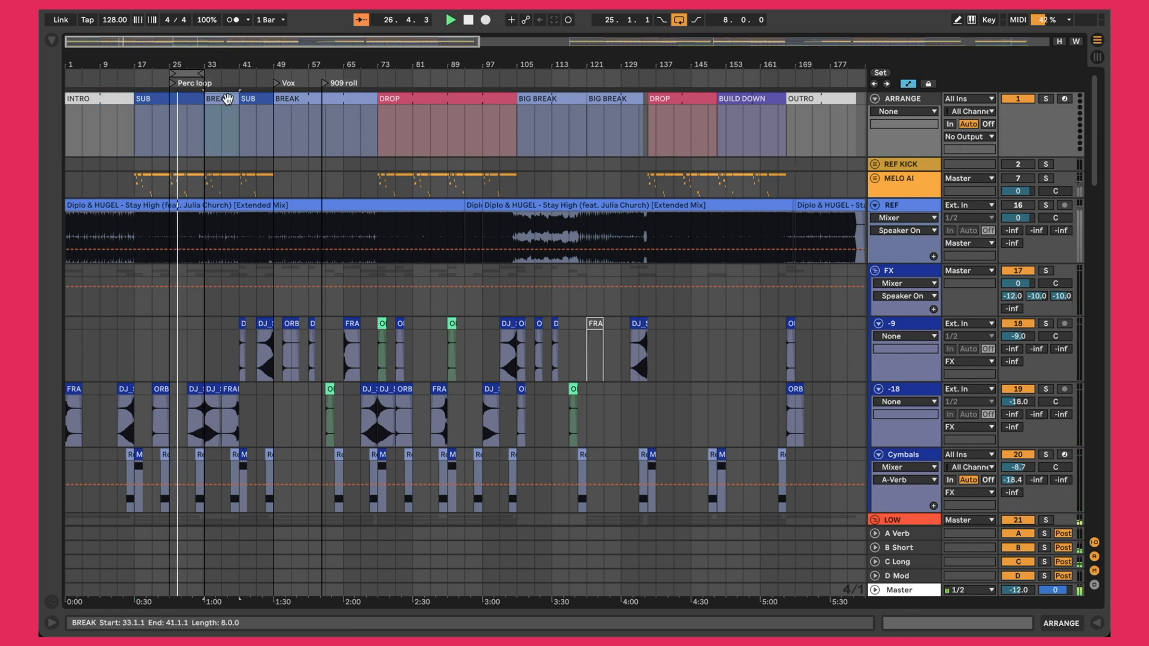
Go through the remaining SUB, BREAK, DROP and INTRO section clips of the ARRANGE track, ending with its fold state collapsed.
click(261, 100)
click(293, 101)
click(418, 101)
click(169, 101)
click(108, 96)
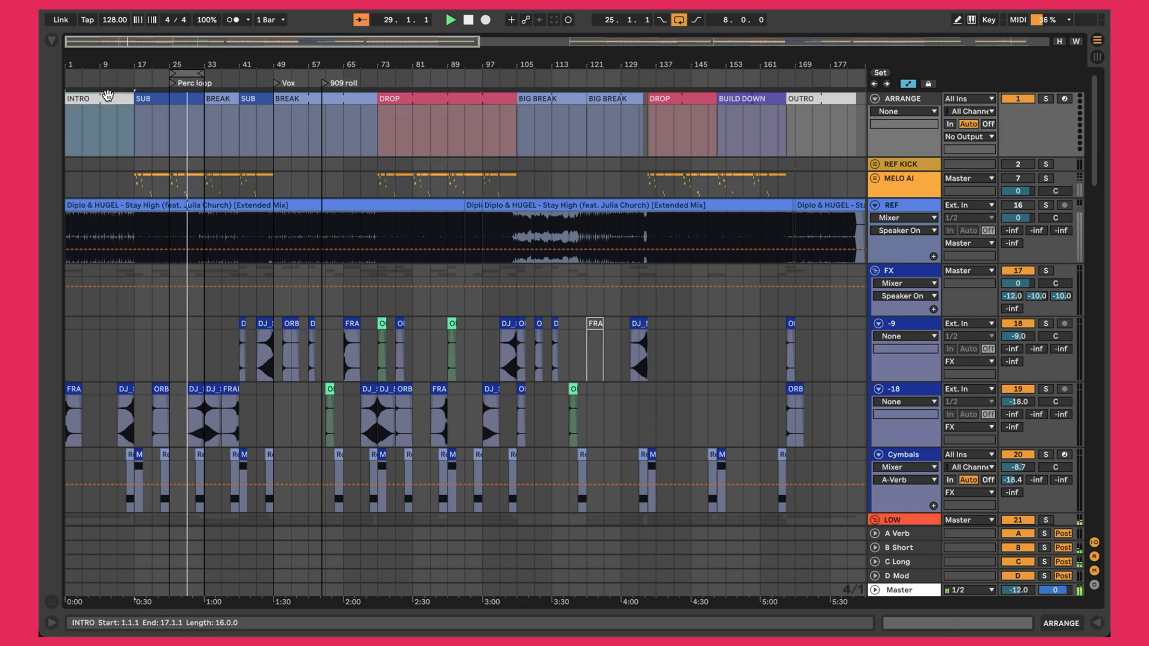
click(331, 98)
click(419, 101)
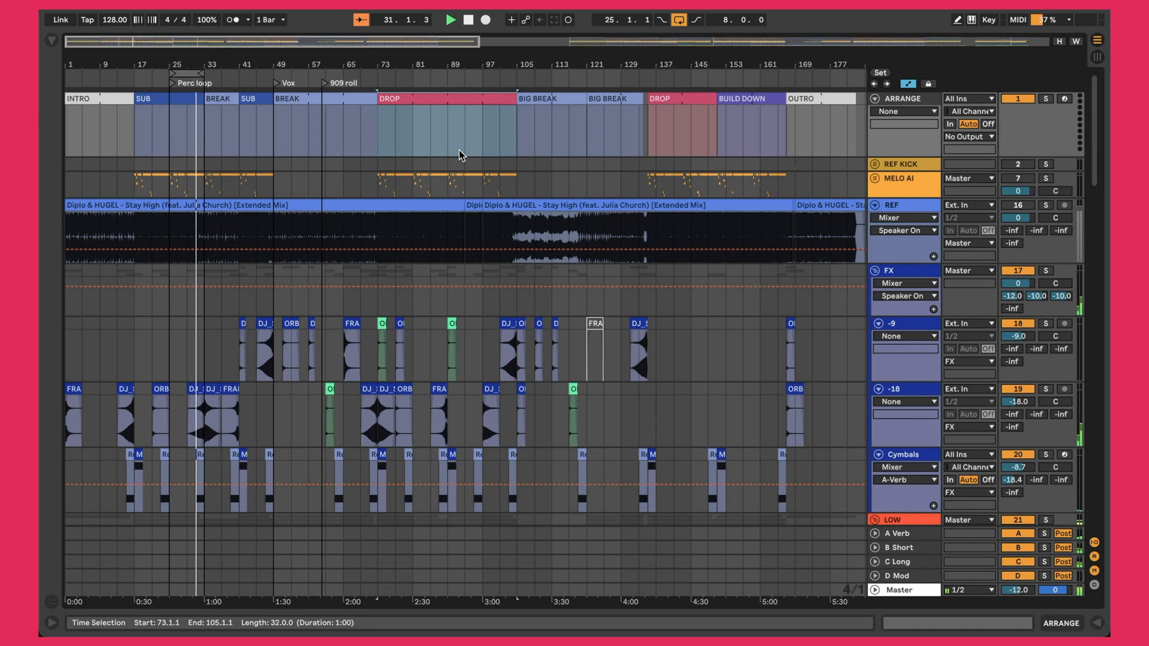
click(875, 98)
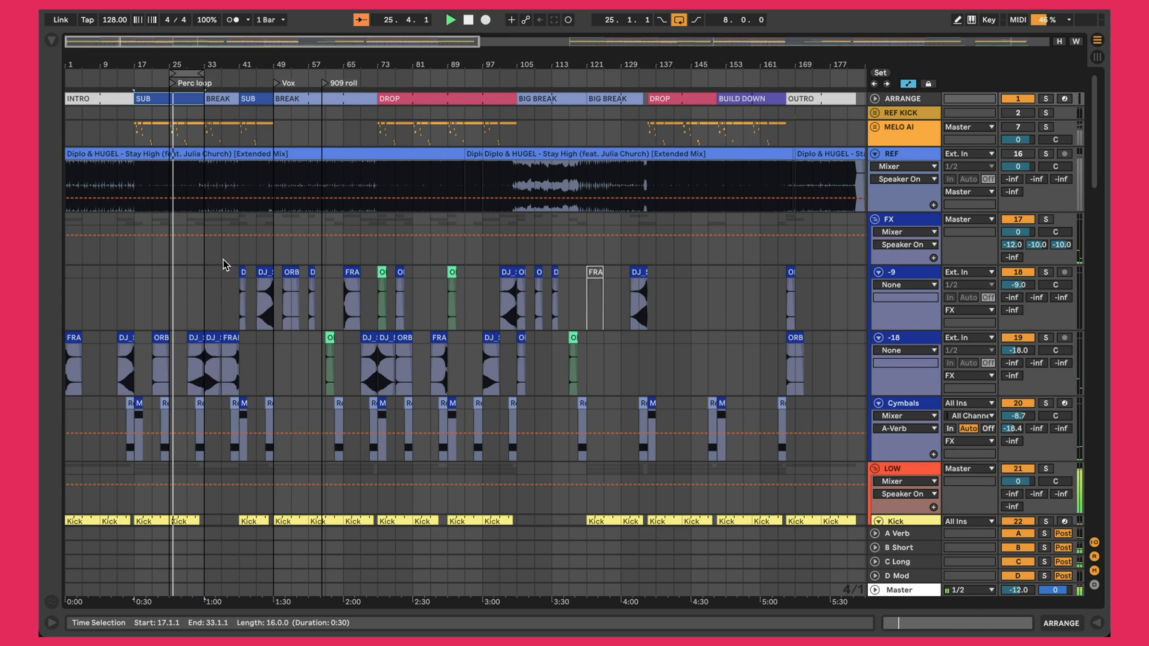
Examine which low, drum and melodic tracks play in the first SUB section, placing the insert mark at bar 21 on the TAP_Congas track.
scroll(224, 260, down, 3)
scroll(224, 260, down, 10)
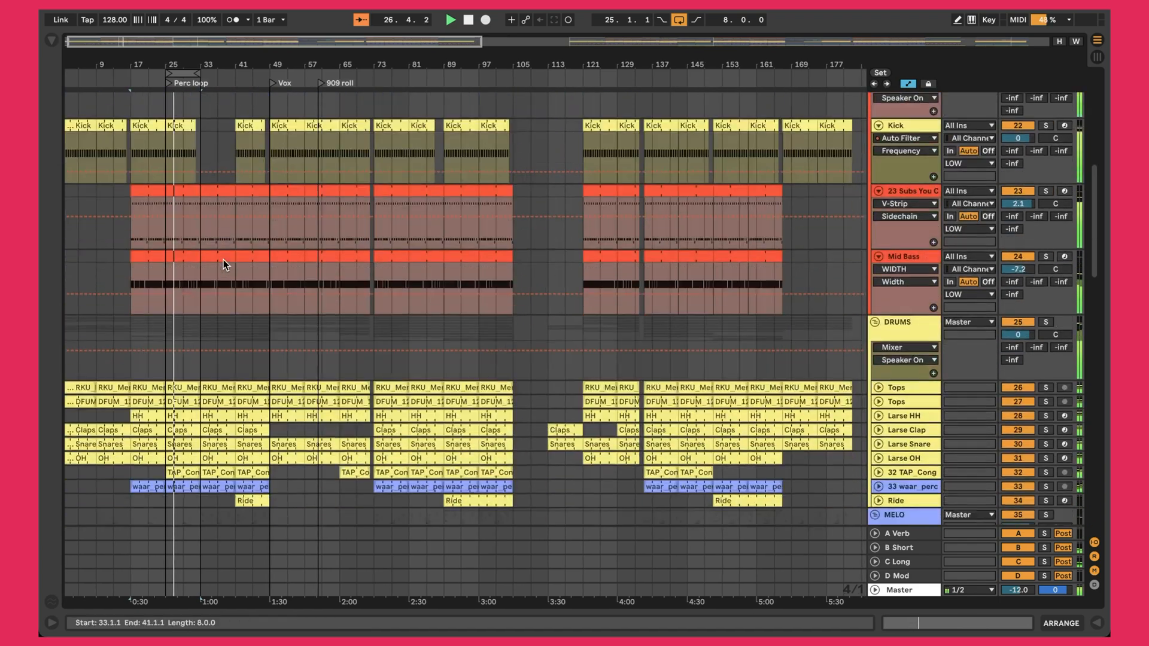
scroll(224, 260, up, 5)
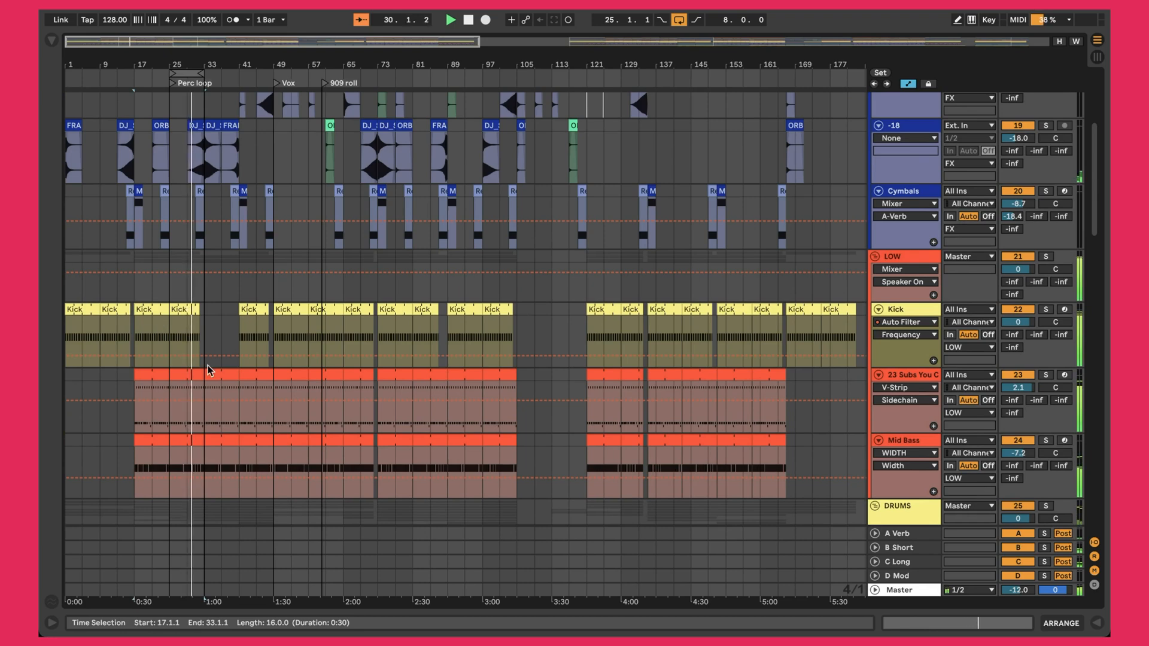
scroll(207, 365, down, 8)
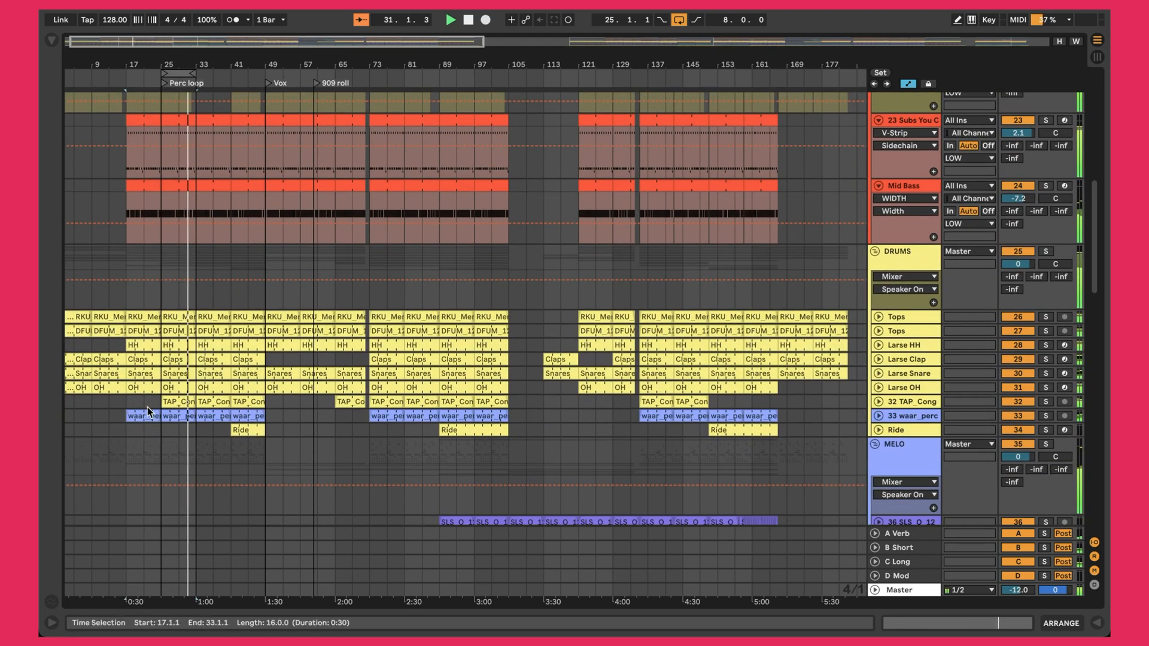
click(143, 402)
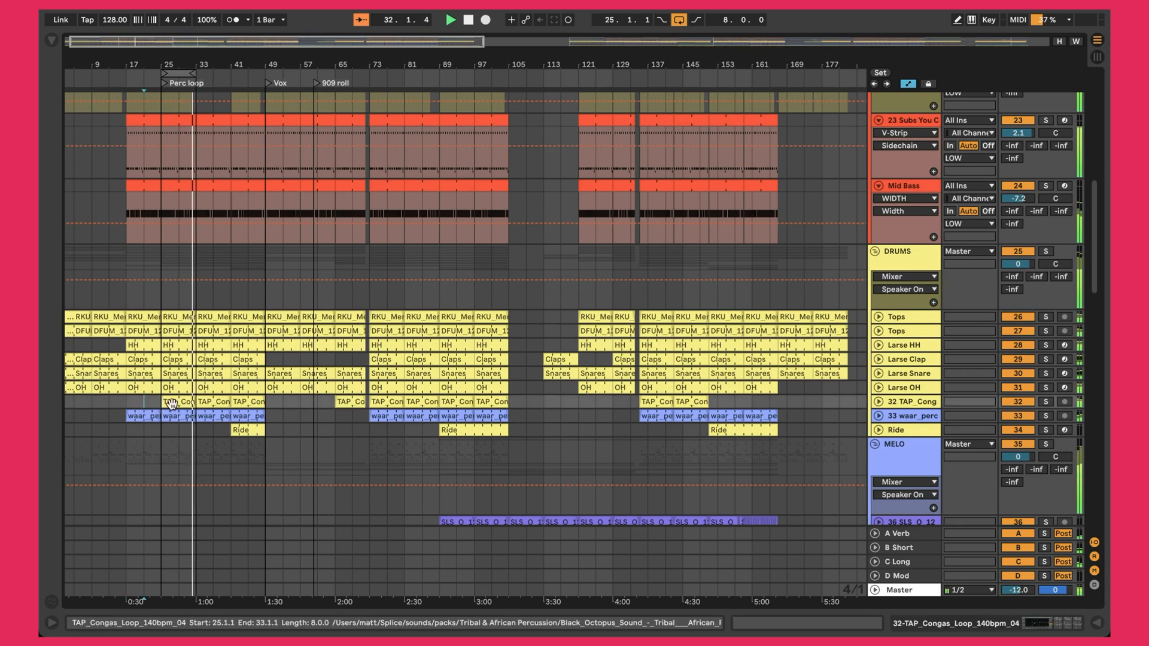
scroll(210, 402, down, 12)
scroll(208, 407, down, 10)
scroll(208, 408, up, 20)
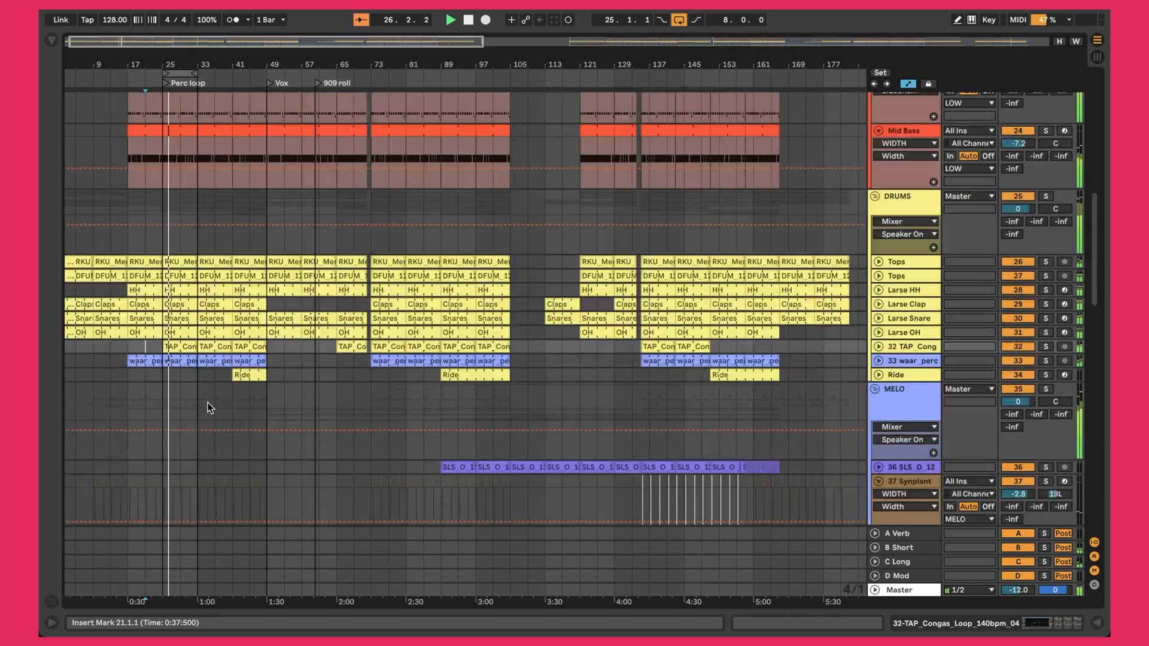
Inspect the FX and cymbal clips around the first SUB section close up, and return to an overview of the arrangement.
scroll(207, 407, up, 10)
drag(139, 61, 139, 62)
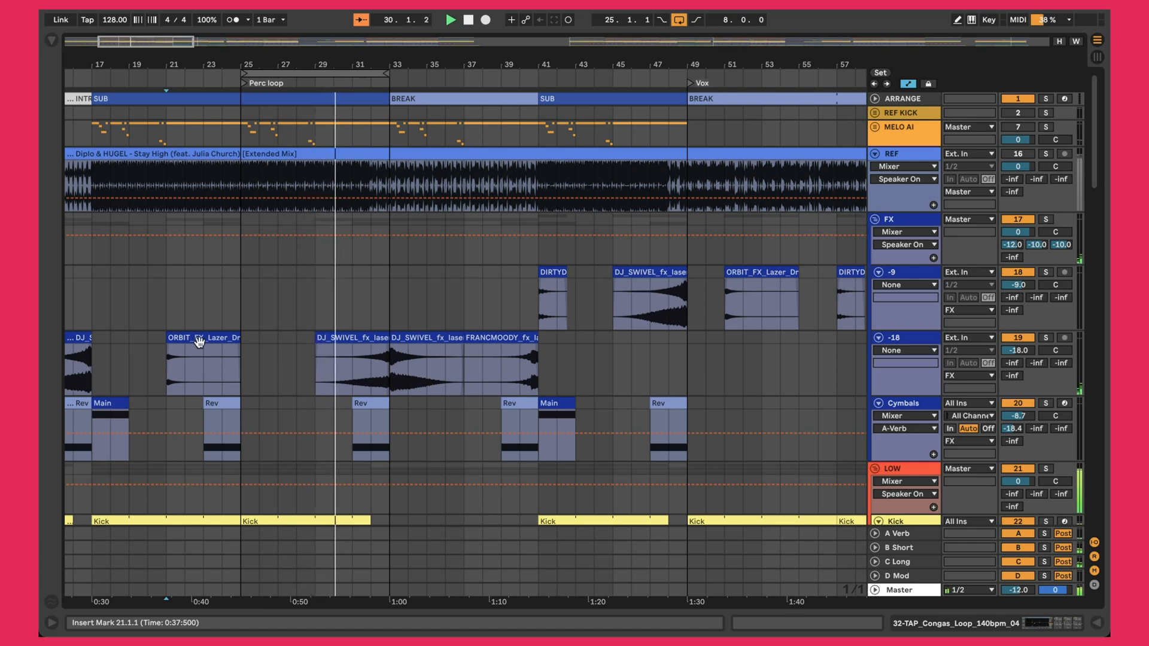
key(w)
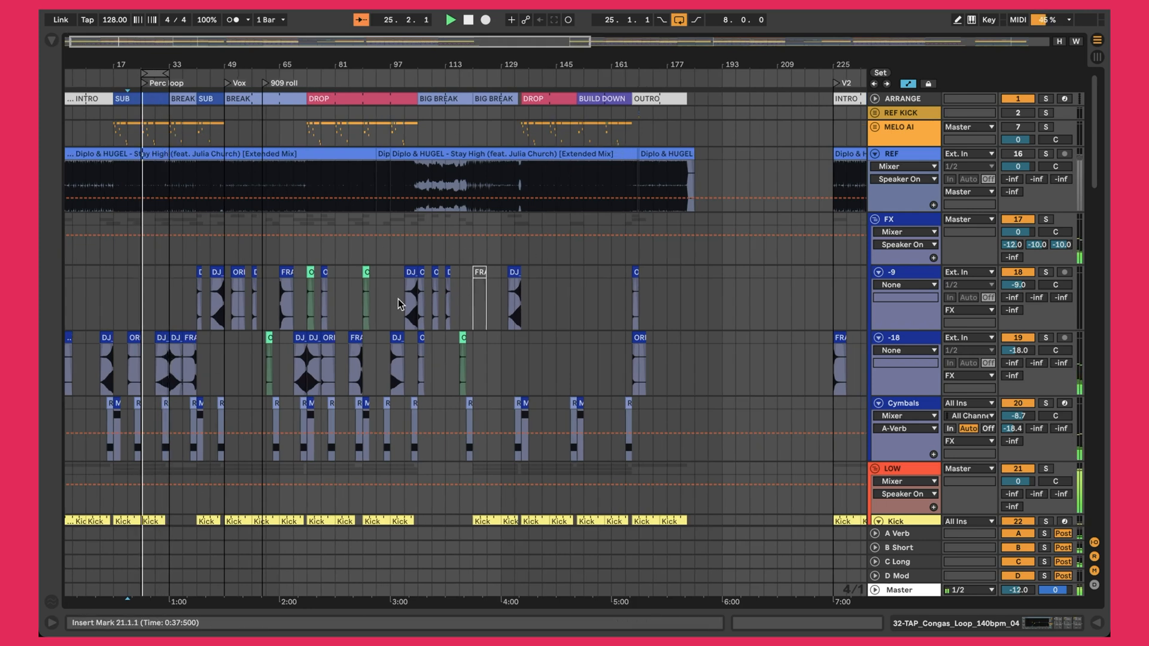
Bring the opening sections of the arrangement into closer view and switch off the arrangement loop.
drag(78, 69, 114, 162)
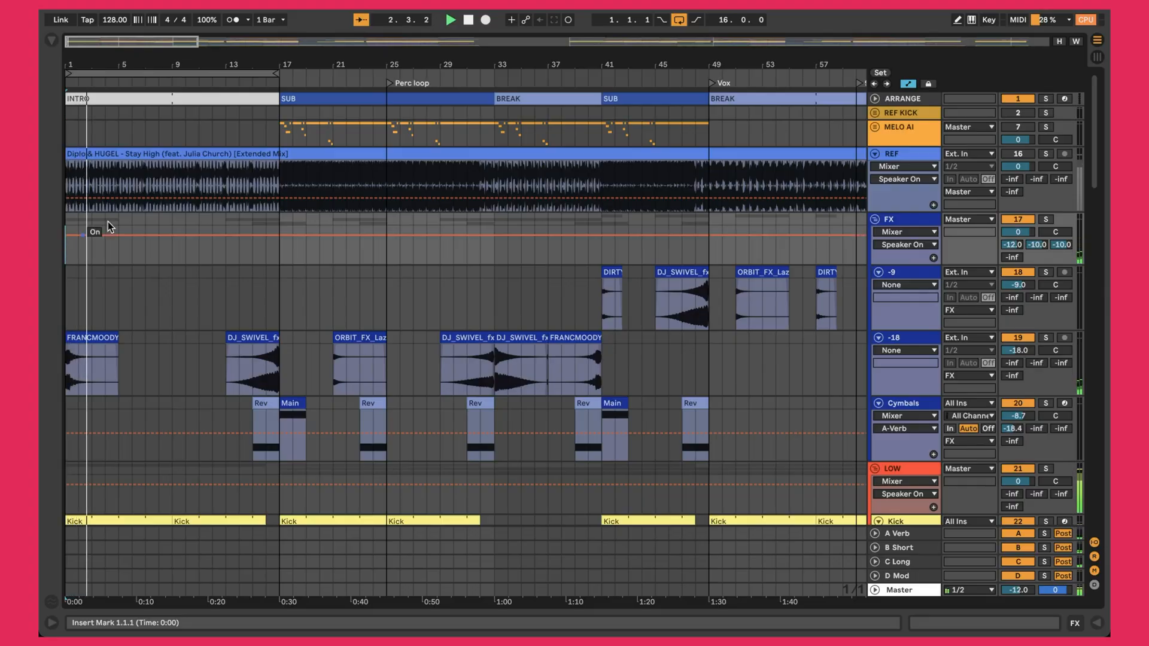
scroll(465, 335, down, 10)
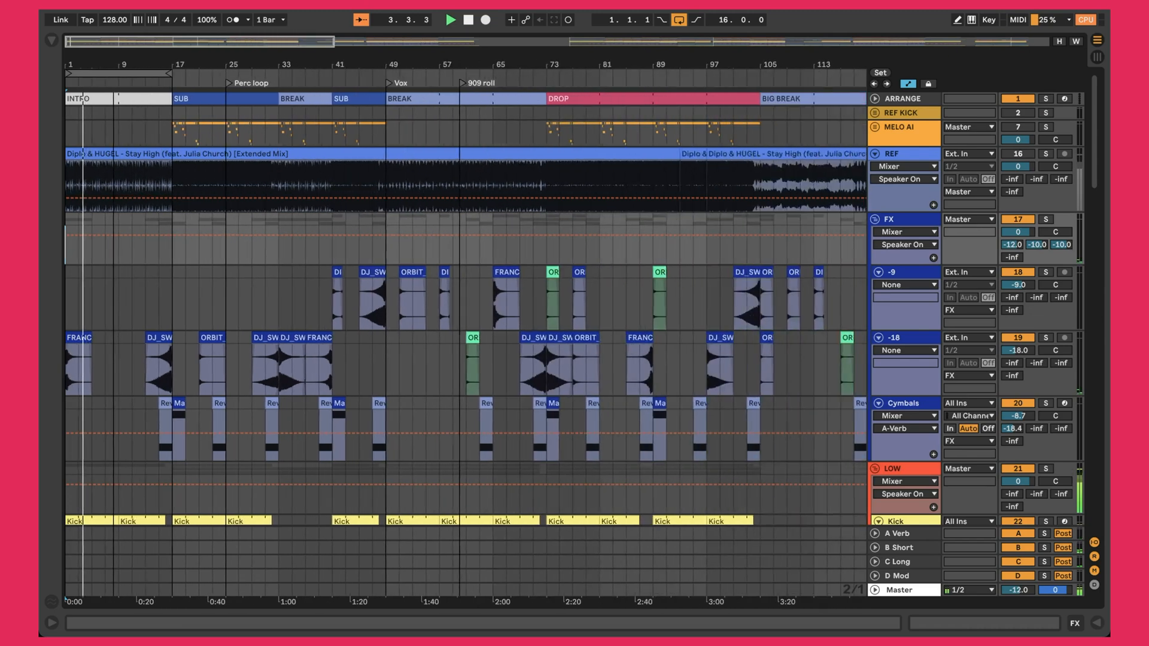
scroll(466, 336, up, 4)
scroll(465, 335, up, 4)
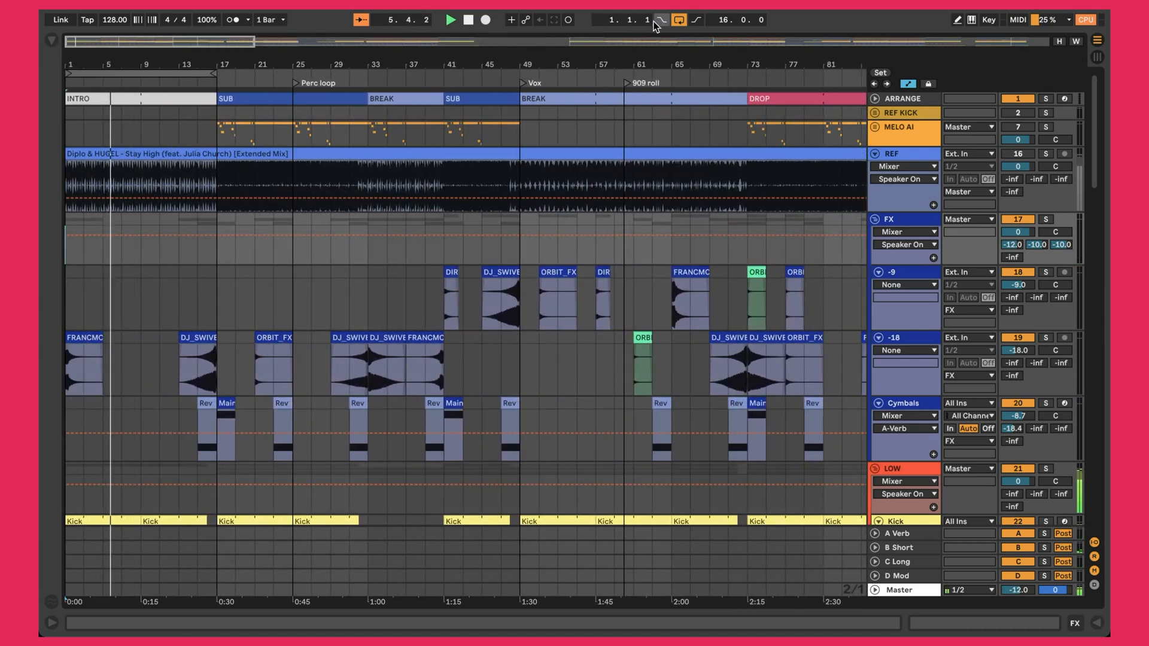
click(679, 20)
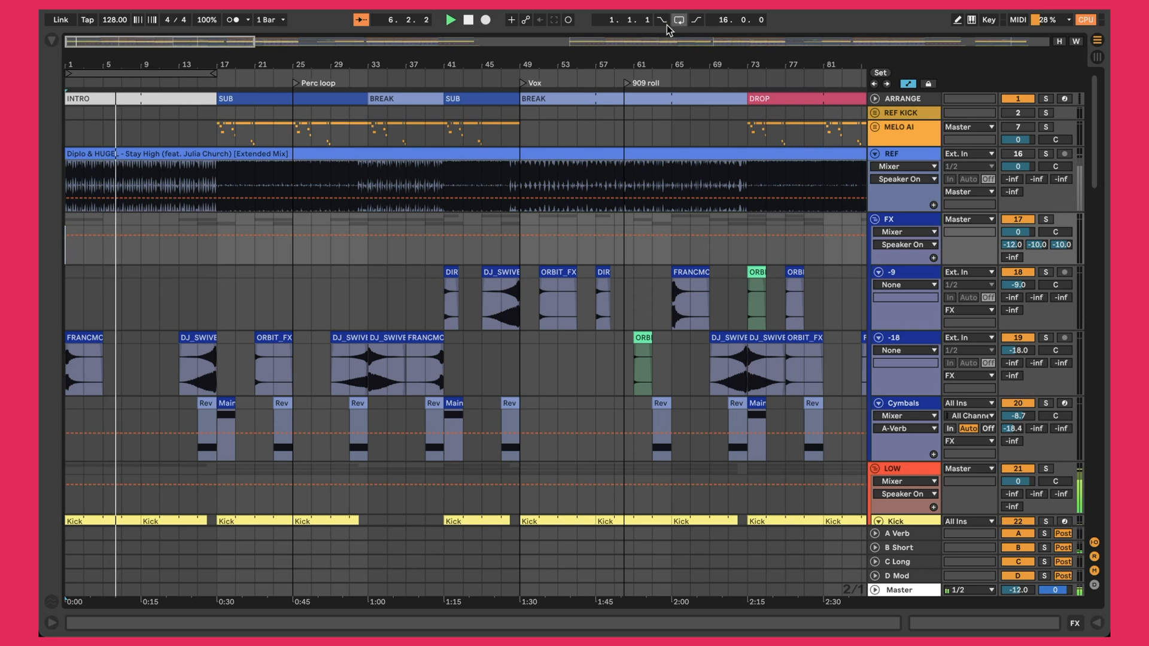
Select the INTRO section and its first Kick clip, and show the Kick track's device chain with the Auto Filter.
click(119, 103)
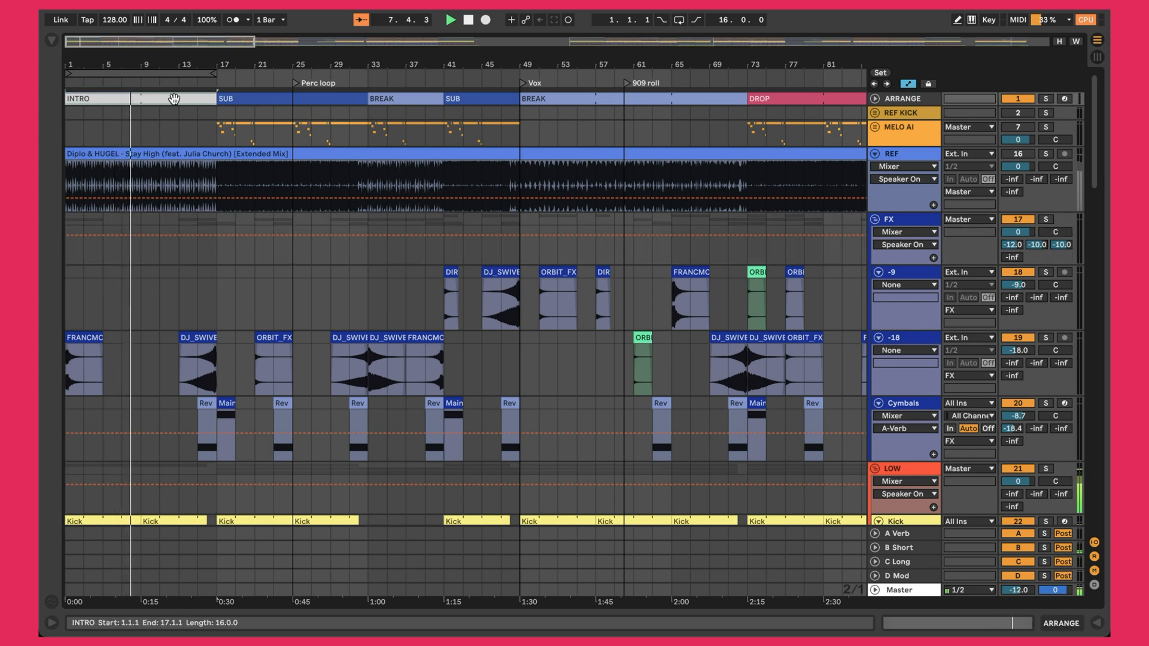
scroll(175, 171, down, 5)
scroll(176, 174, down, 3)
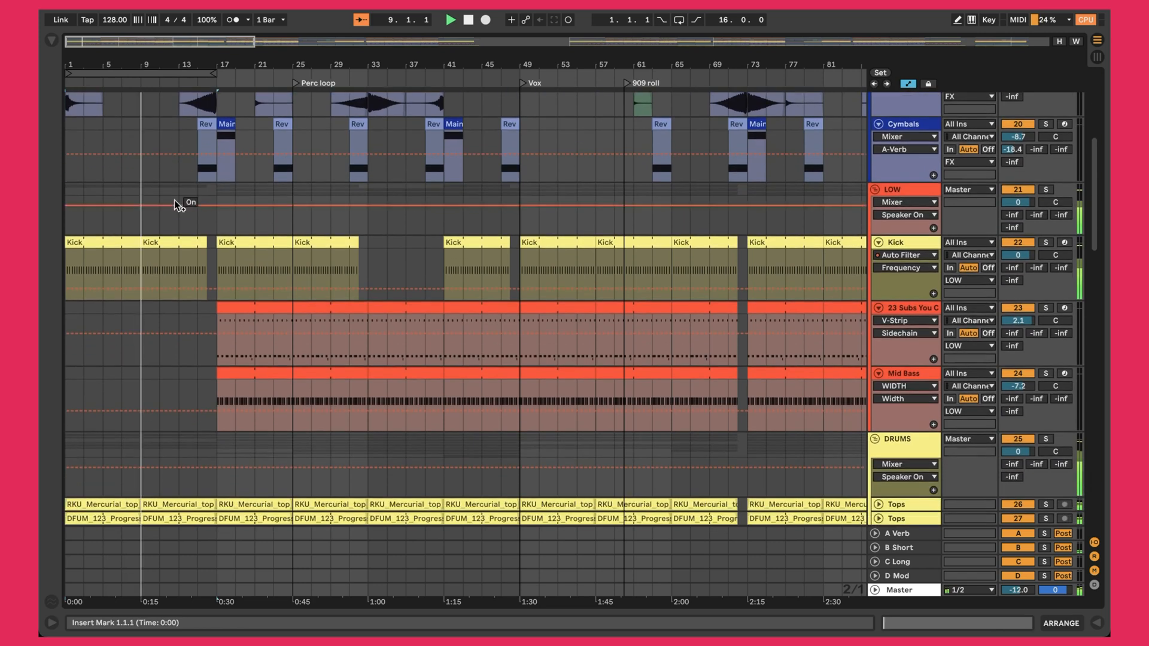
click(90, 245)
double_click(903, 242)
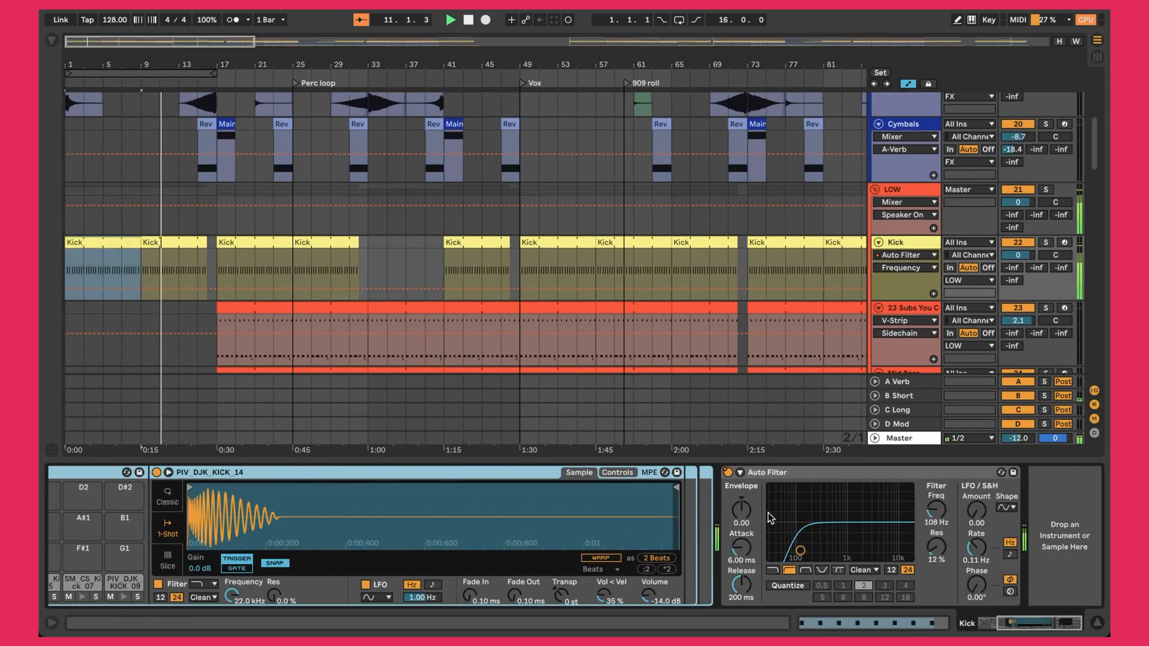
Examine the FX, cymbal and synth clips that lead from the intro into the first SUB section.
scroll(167, 305, down, 3)
scroll(186, 267, up, 6)
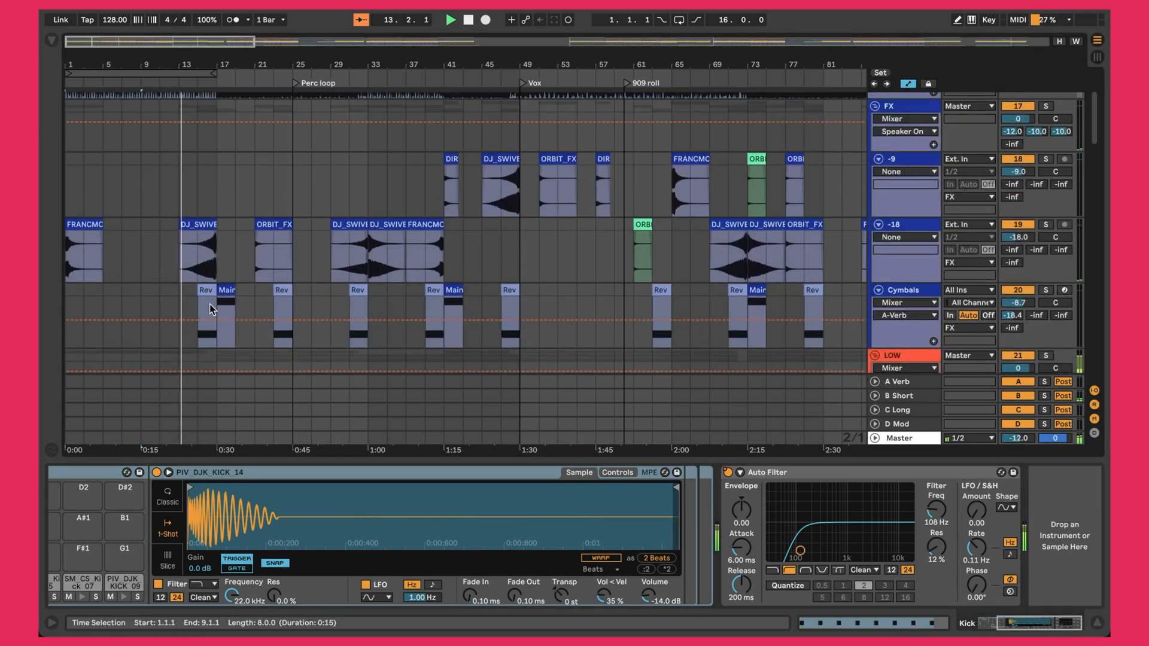
scroll(211, 275, down, 4)
scroll(233, 180, up, 8)
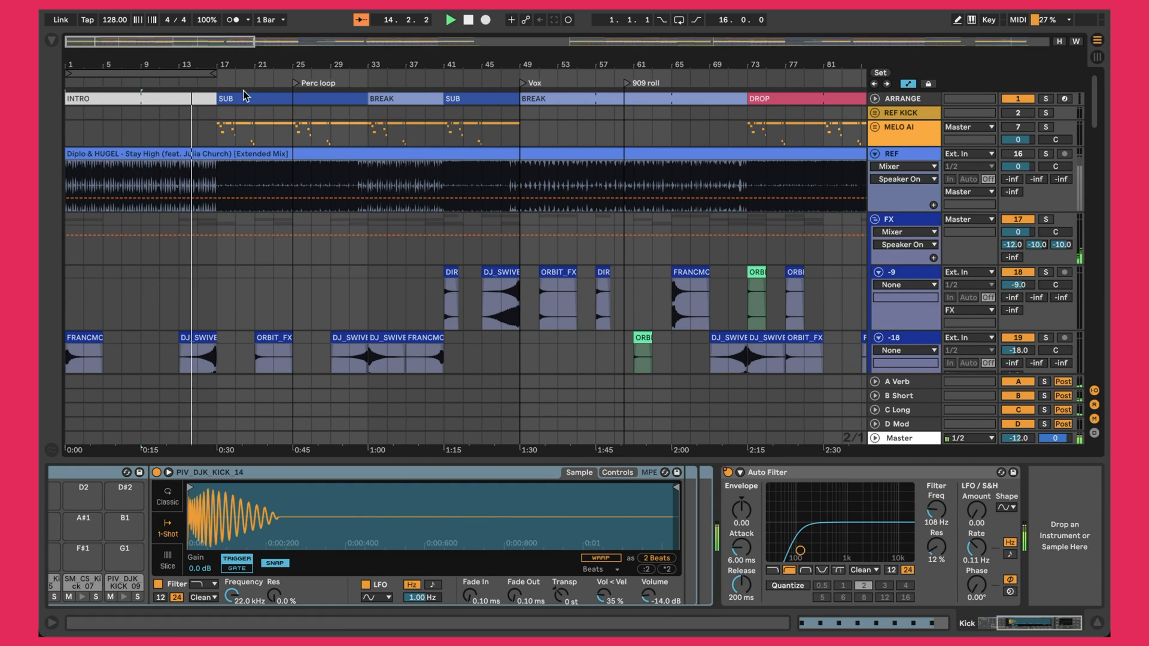
scroll(230, 203, down, 10)
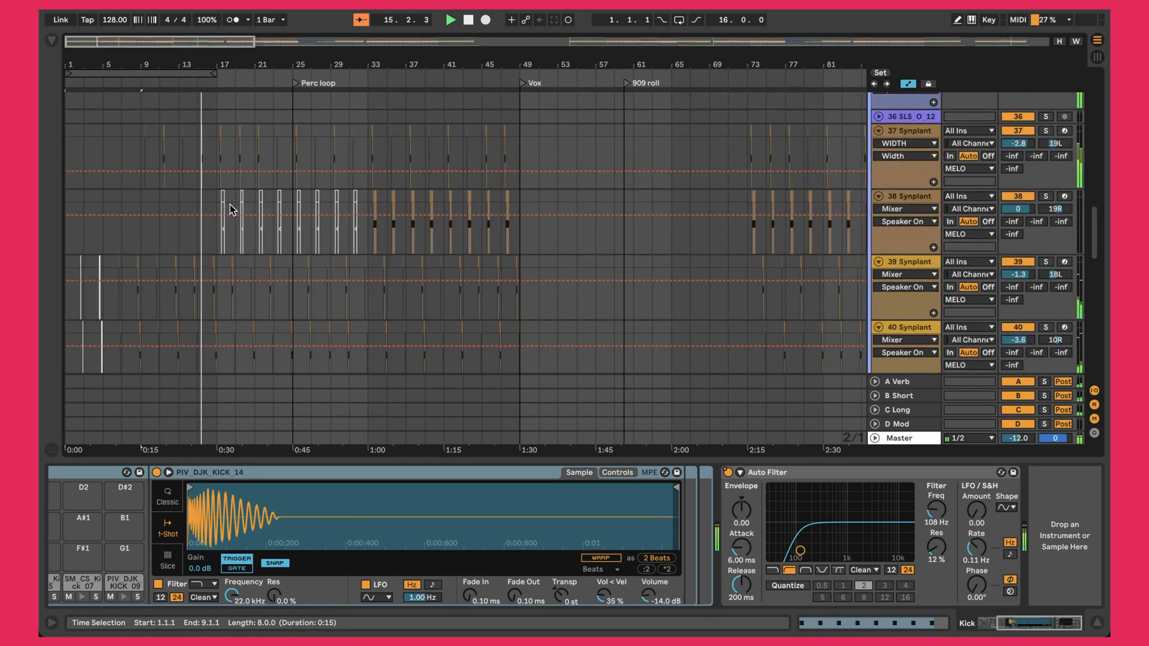
Examine the kick, bass, drum and melodic tracks that enter at the first SUB section, down to the ambience track.
scroll(230, 206, up, 8)
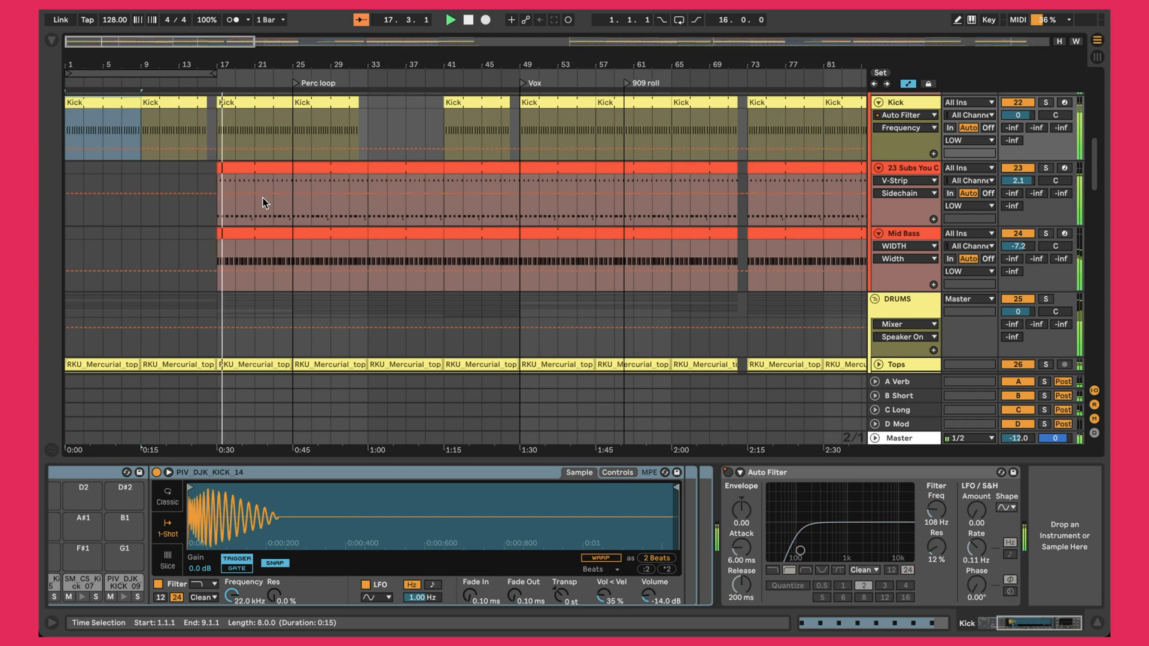
scroll(263, 198, up, 1)
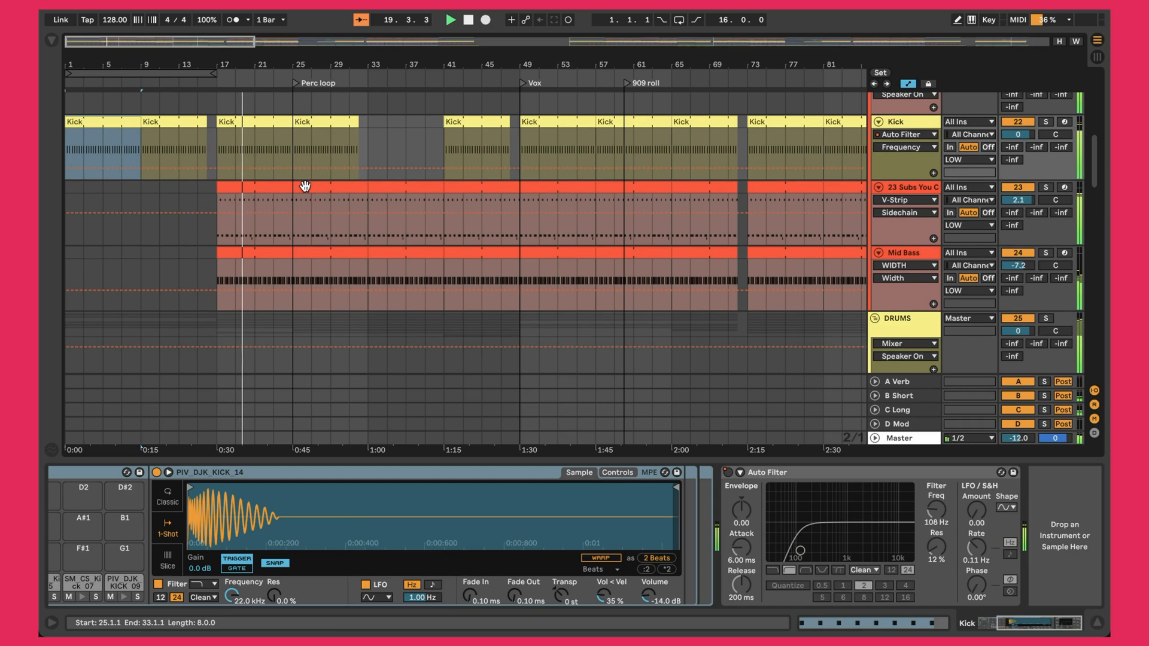
scroll(304, 186, up, 2)
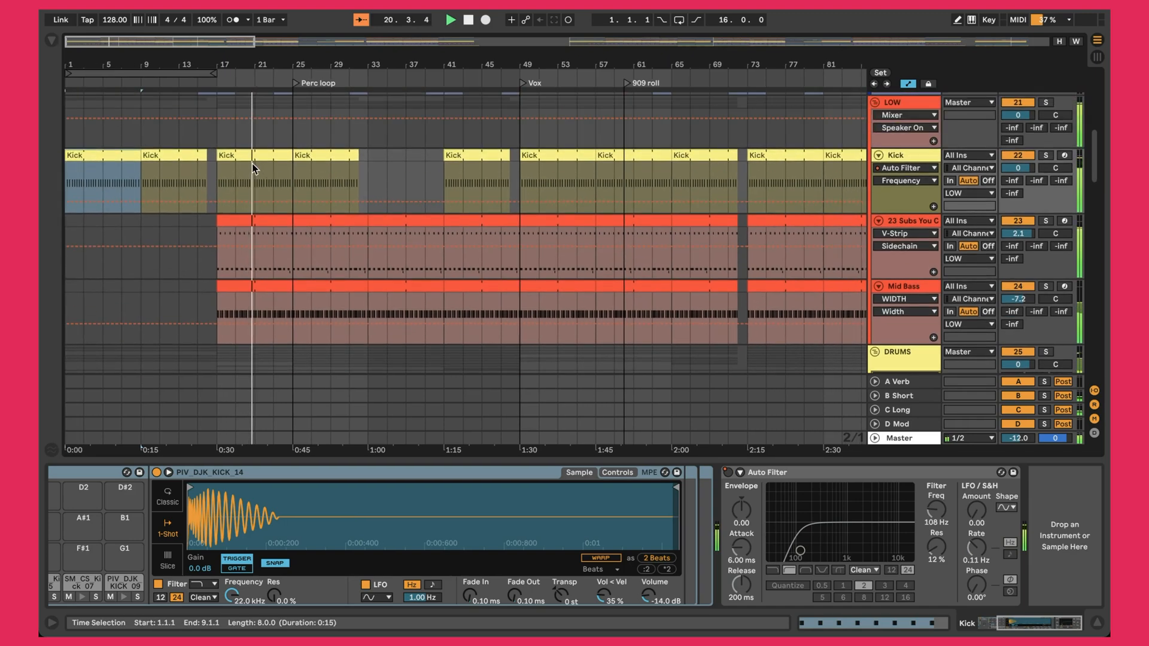
scroll(291, 172, down, 5)
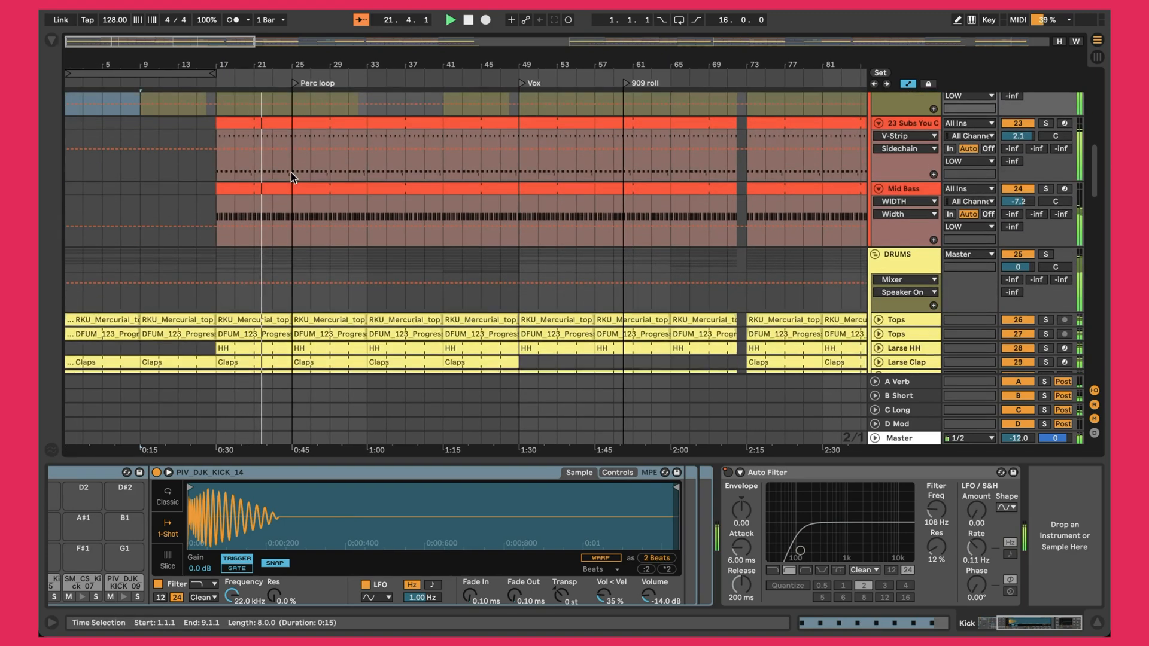
scroll(310, 186, down, 10)
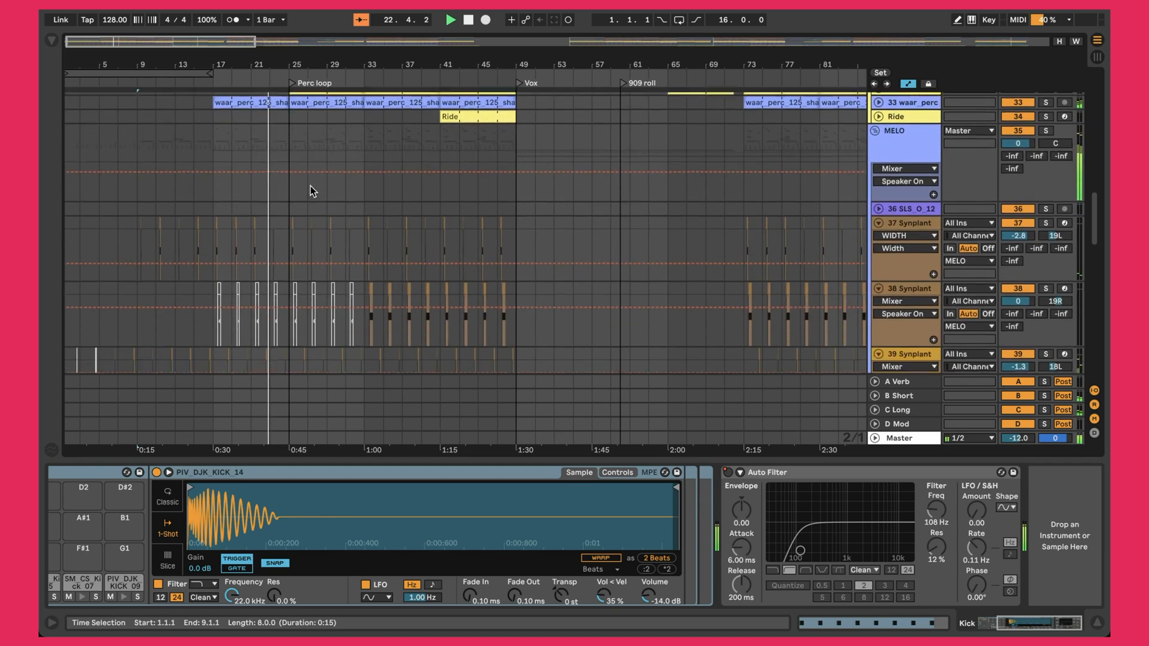
scroll(307, 185, down, 15)
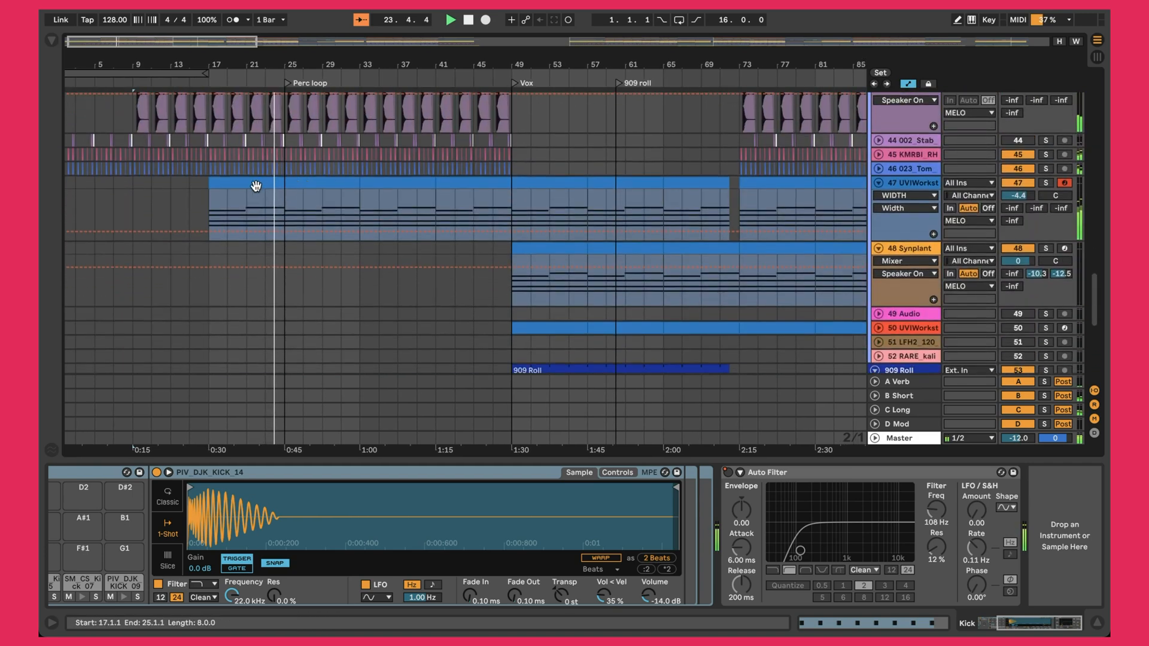
scroll(336, 185, up, 15)
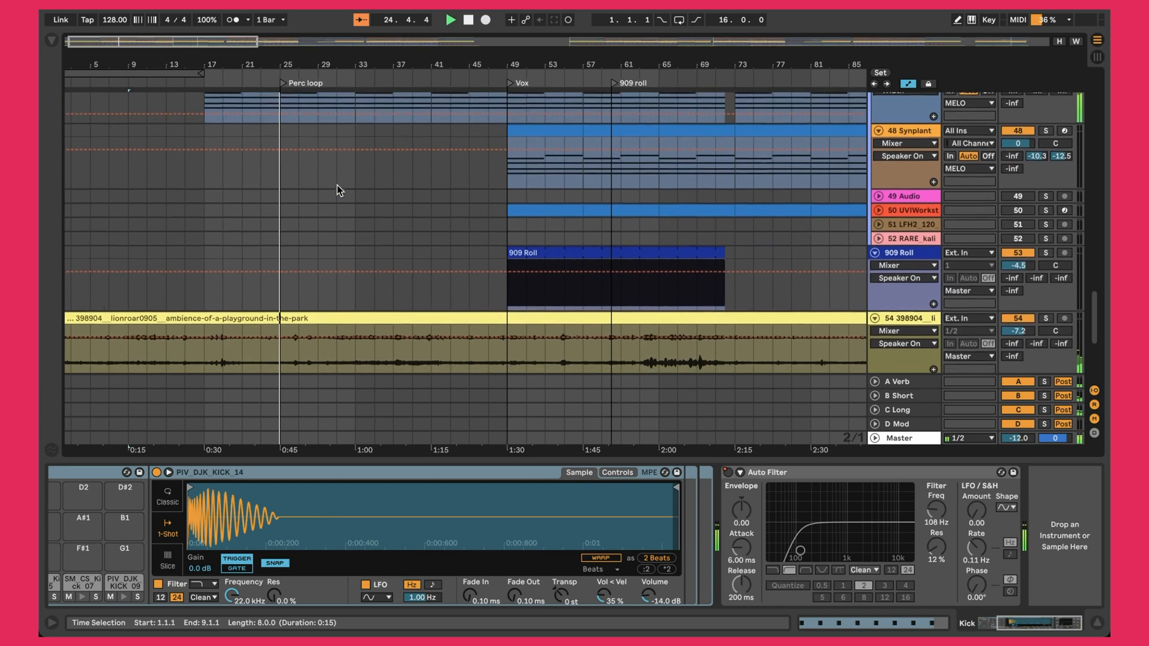
scroll(337, 185, up, 10)
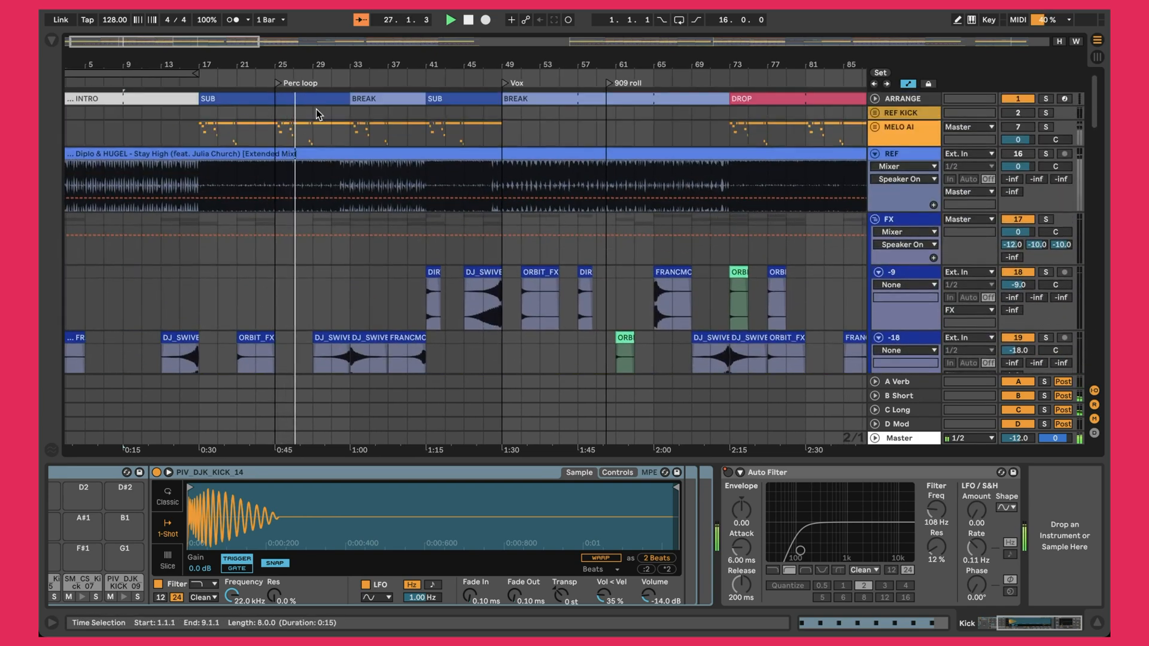
Select the TAP_Congas loop clip at the Perc loop marker, show its track's effects, and return to the section overview.
scroll(306, 257, down, 20)
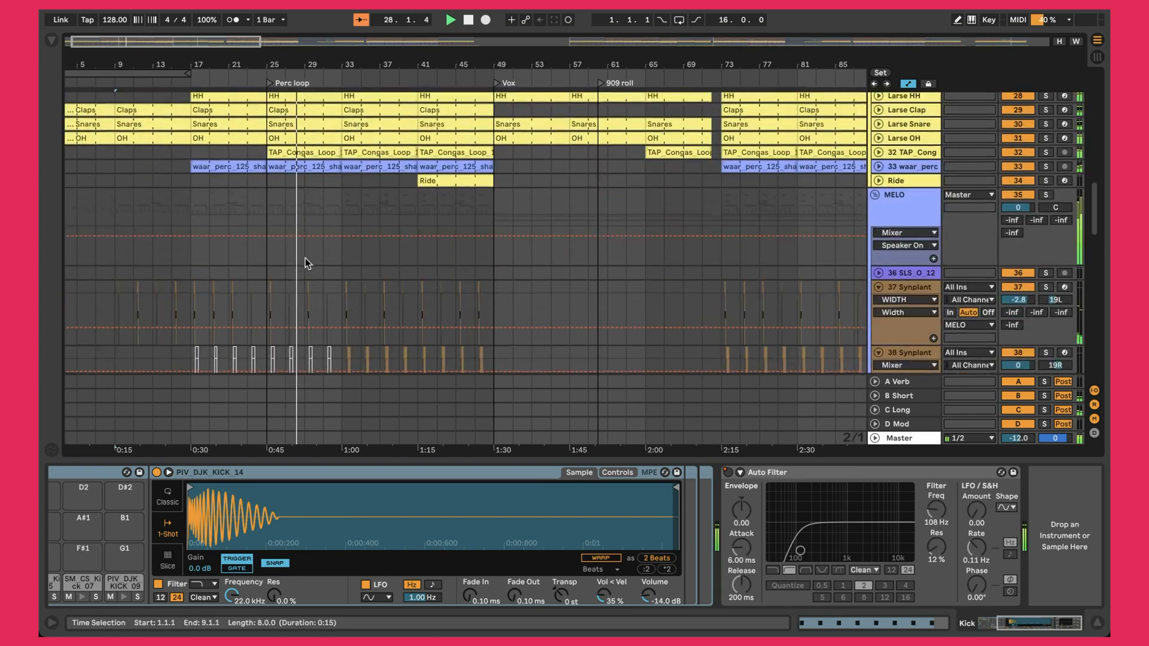
click(301, 167)
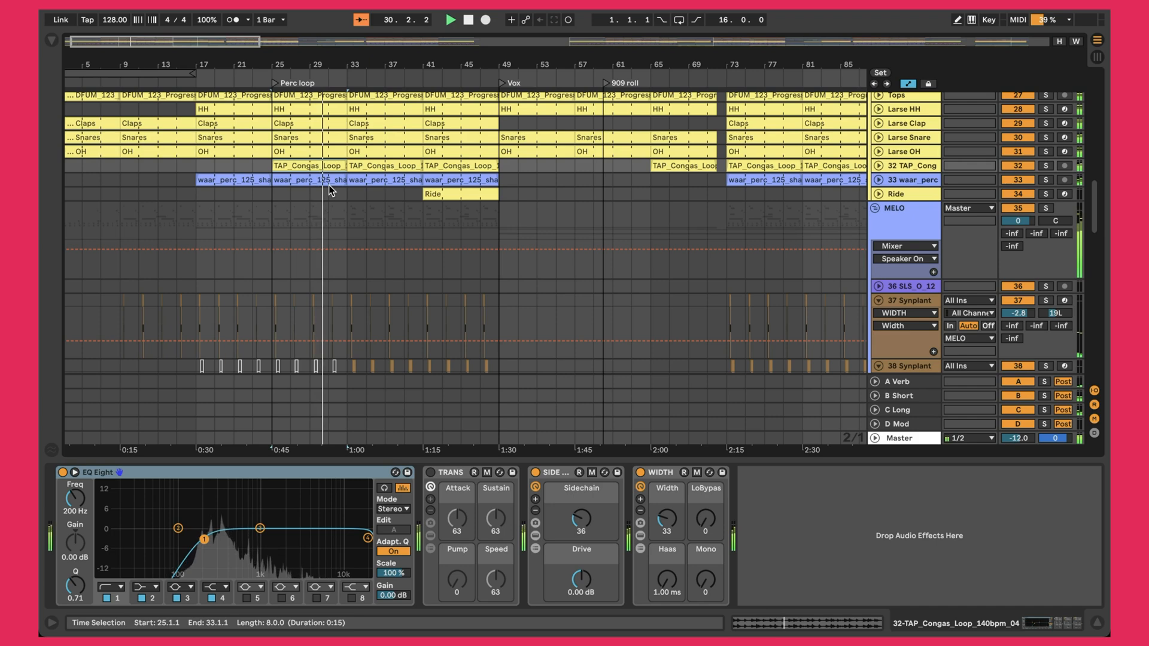
scroll(328, 185, up, 20)
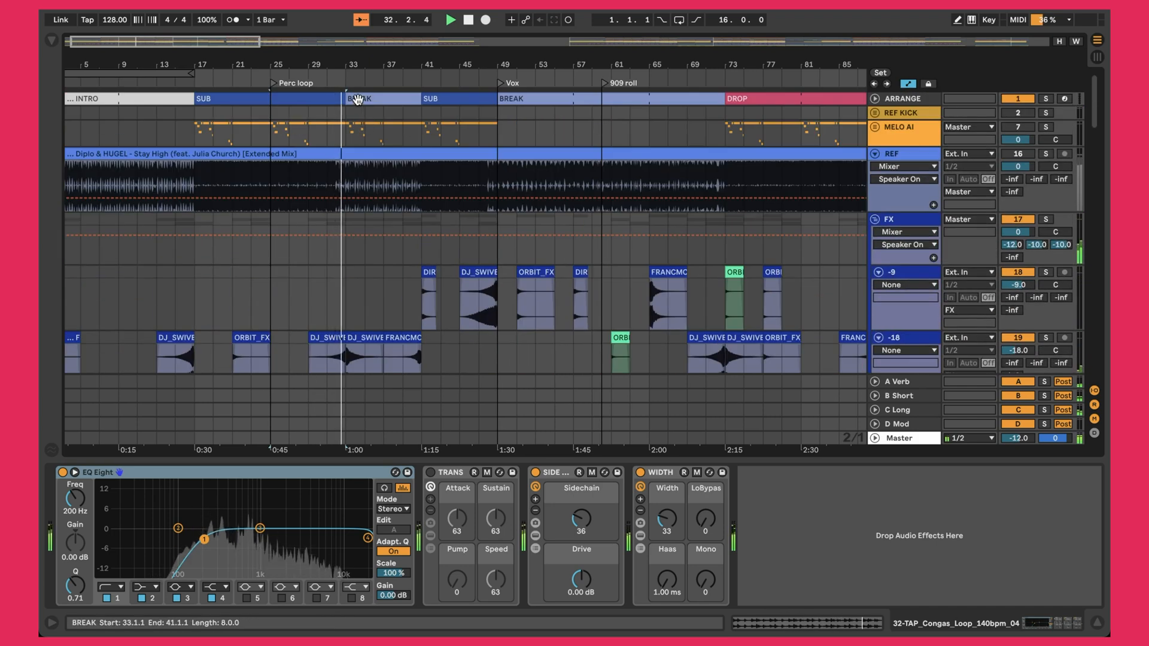
Examine the FX, kick, bass and drum tracks through the first BREAK section, from bar 33 to 41, and return to the section overview.
scroll(393, 213, down, 10)
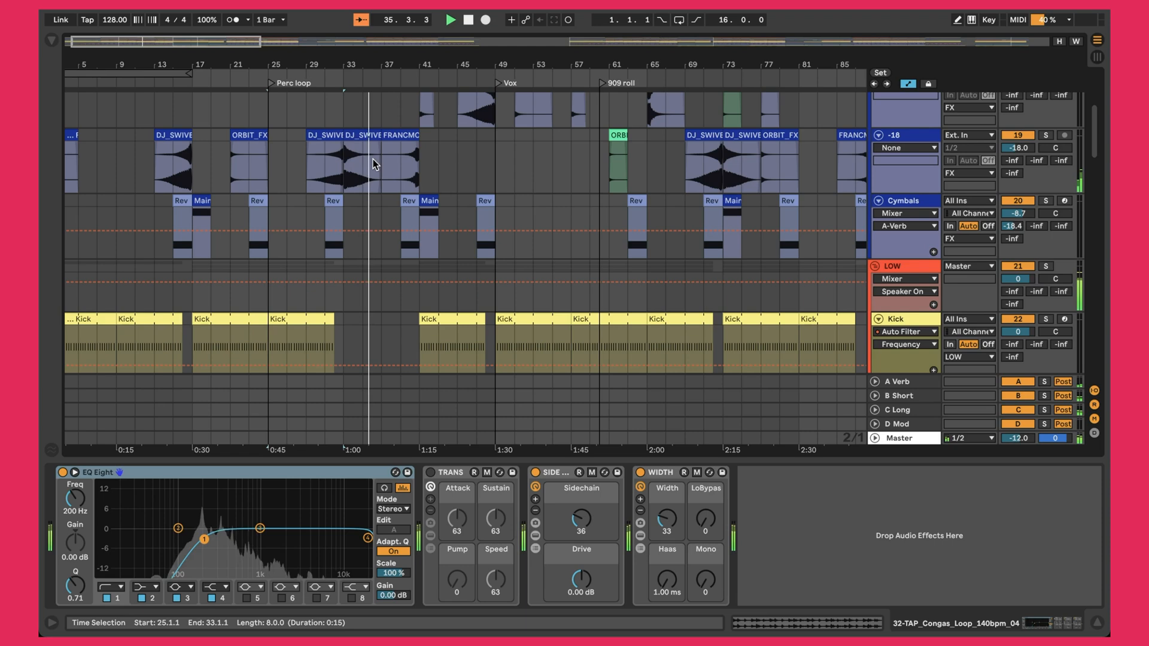
scroll(376, 182, down, 10)
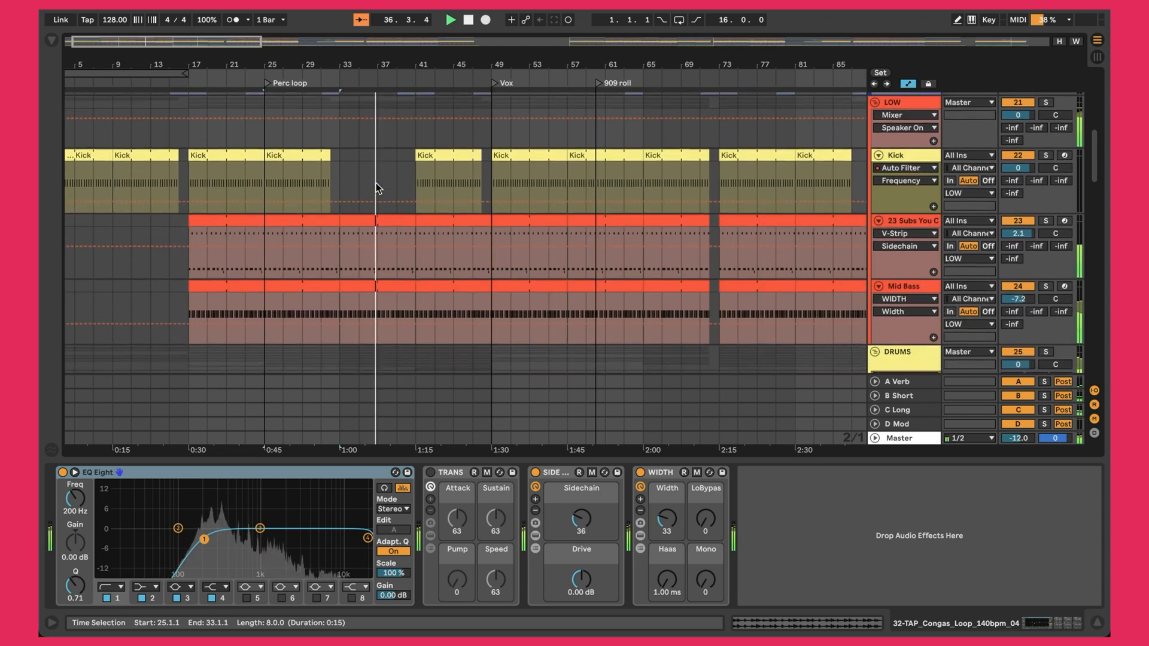
scroll(411, 147, up, 15)
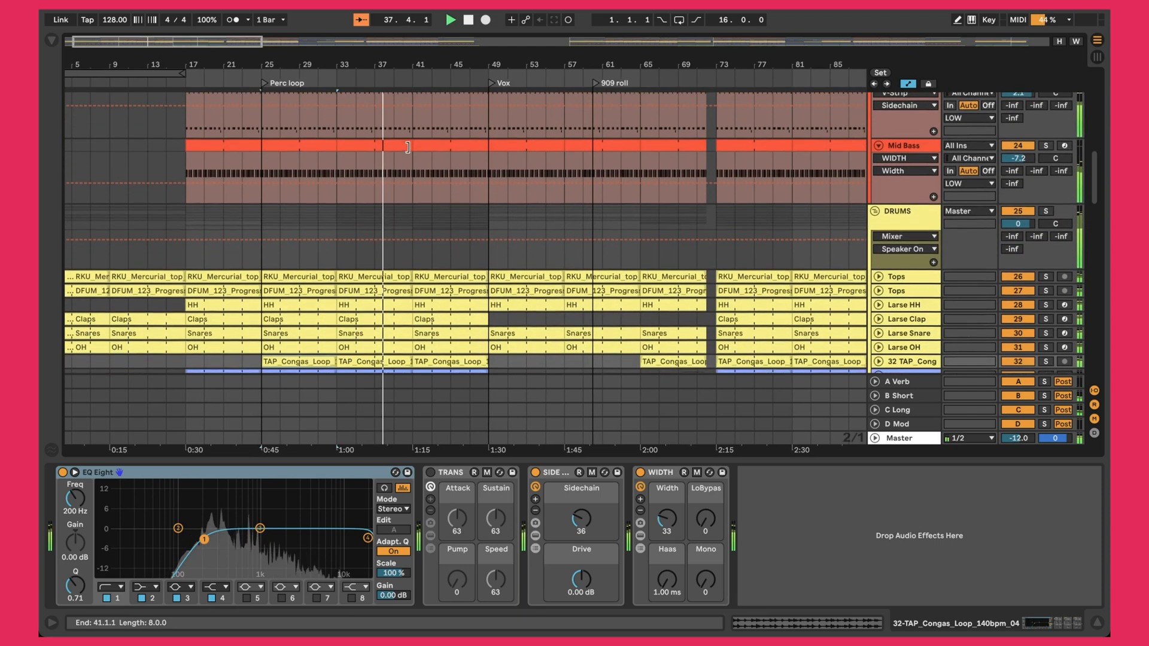
scroll(411, 147, up, 1)
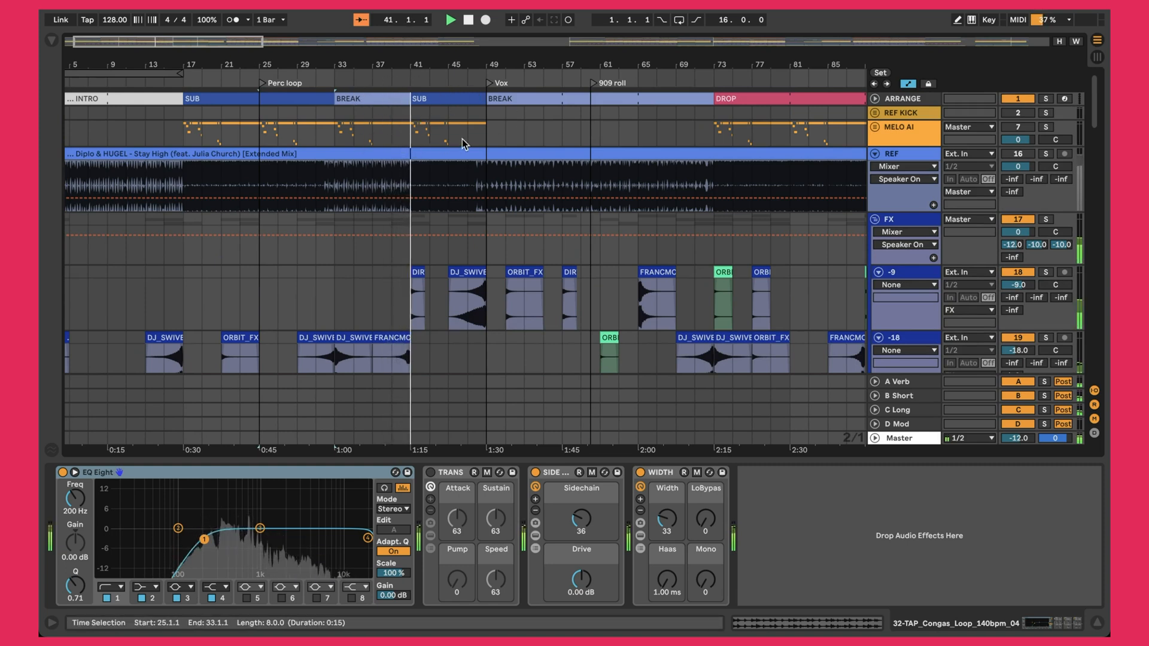
Examine the second SUB section at bar 41, from the FX, cymbals and returning kick down to the Ride clip and melodic tracks.
scroll(438, 186, down, 5)
scroll(438, 192, up, 1)
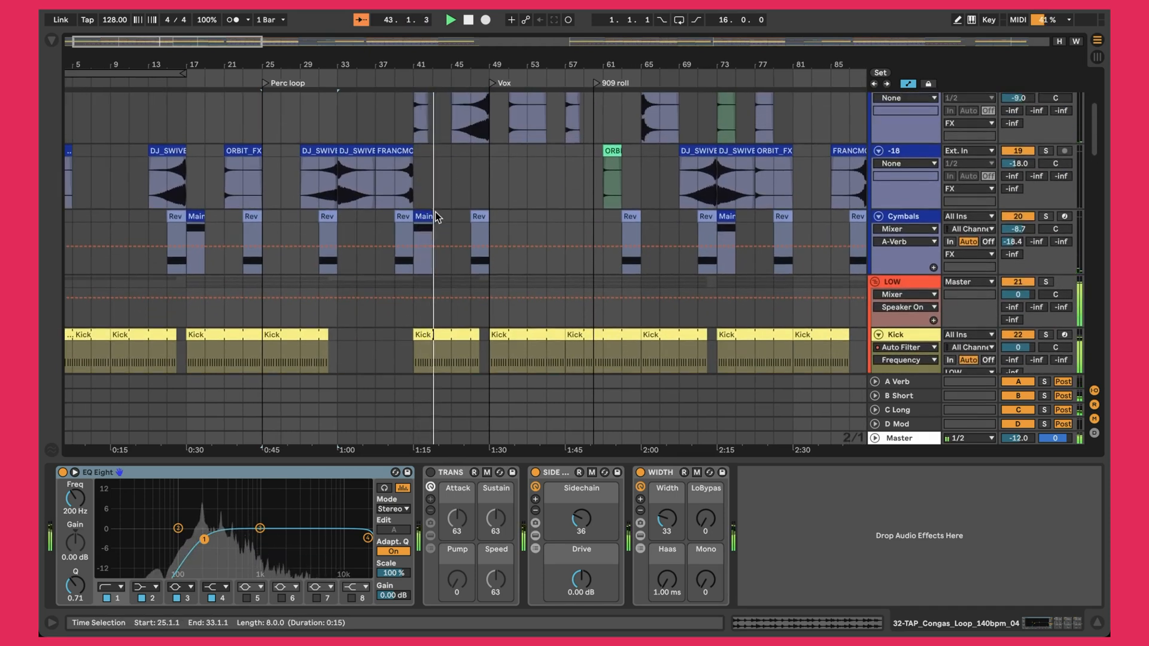
scroll(436, 217, down, 10)
scroll(436, 216, up, 5)
scroll(435, 217, down, 8)
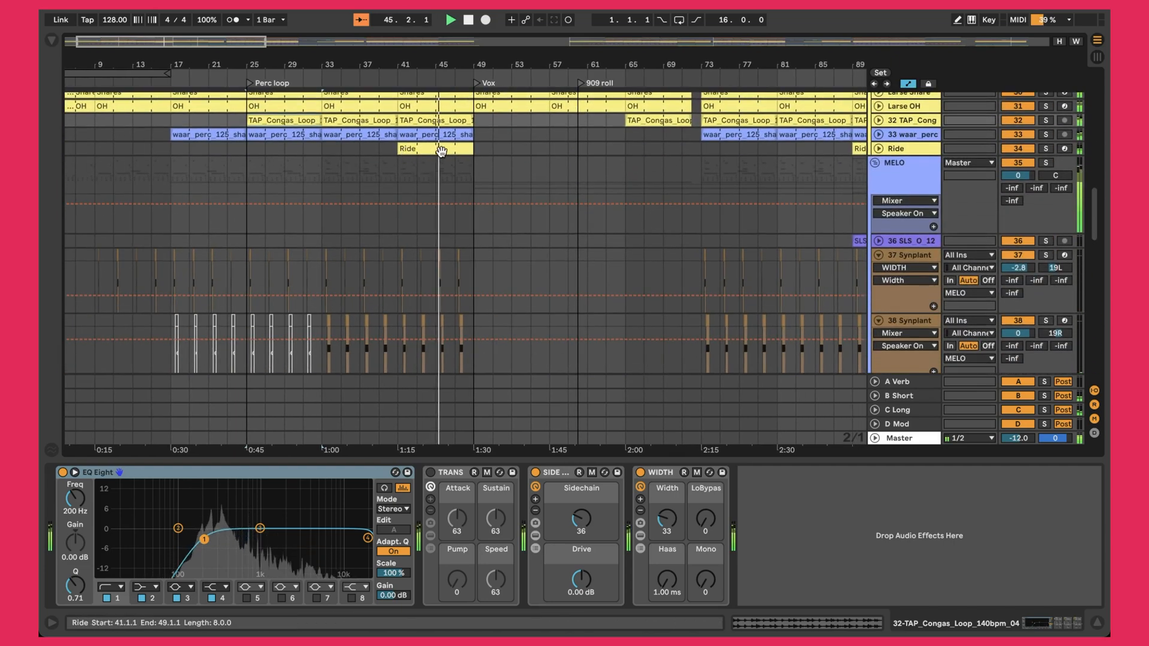
scroll(430, 164, down, 3)
scroll(430, 164, up, 10)
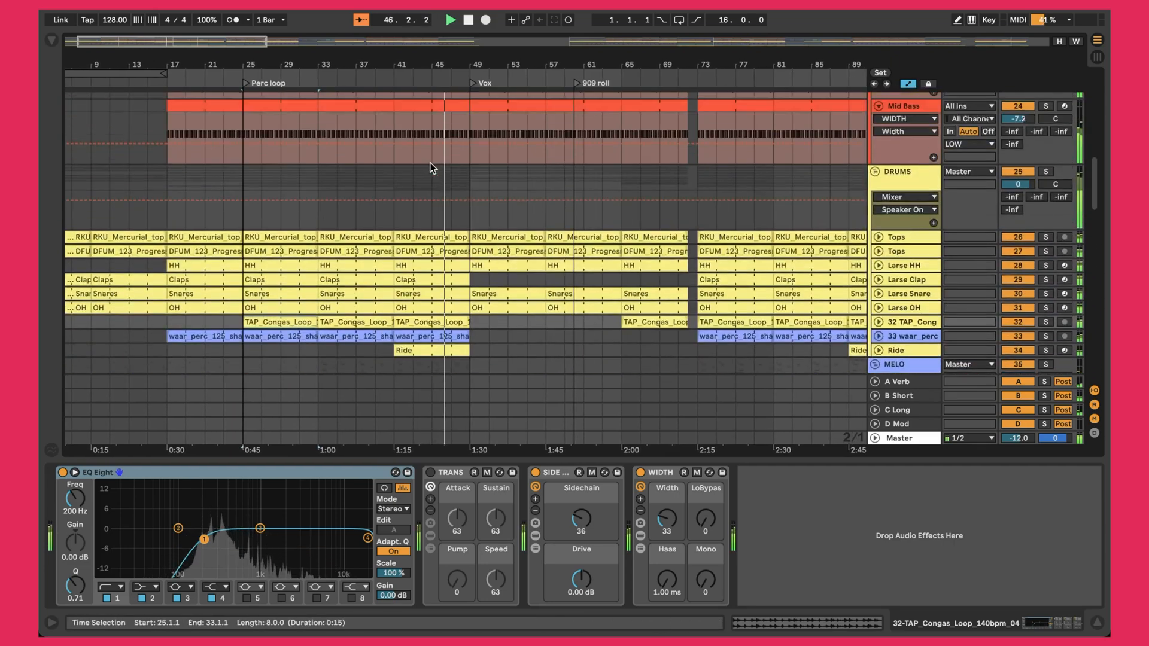
scroll(368, 127, up, 15)
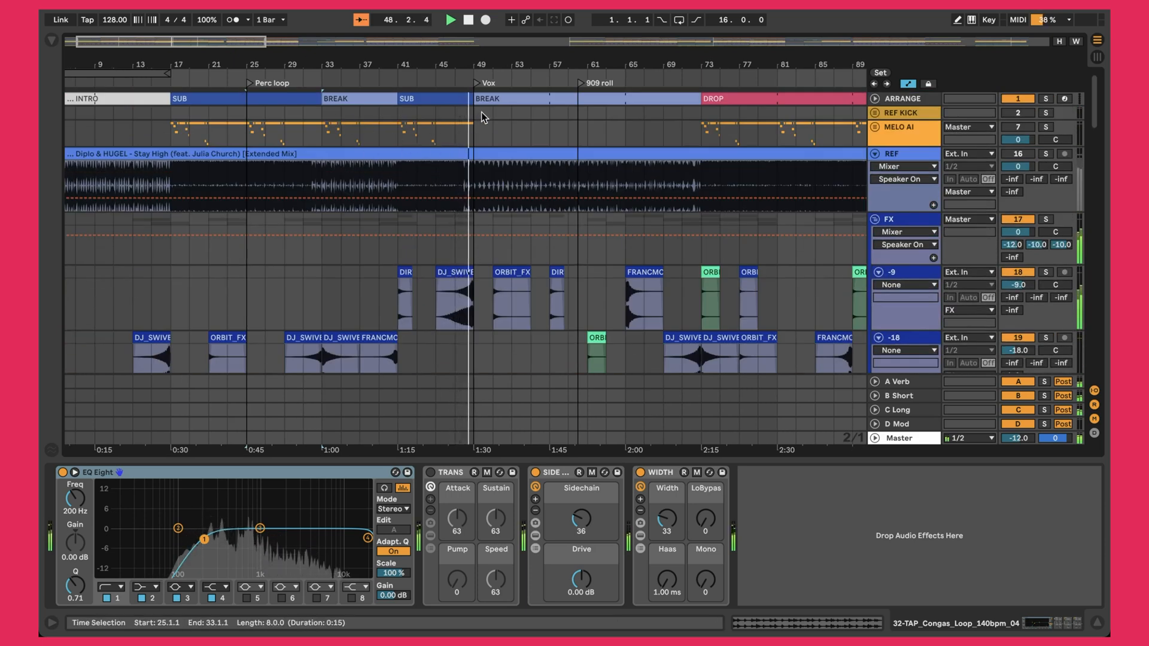
Select the first Supremes acapella clip on track 57 at the Vox marker, and show that track's effects chain.
scroll(433, 239, down, 5)
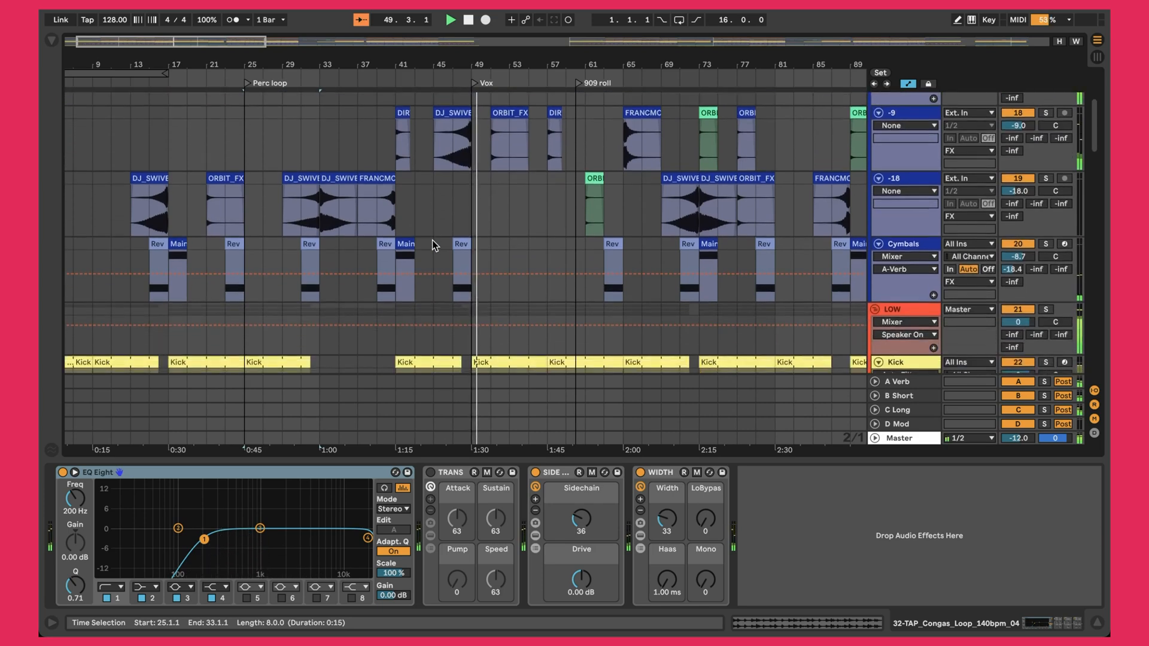
scroll(432, 239, down, 10)
scroll(433, 240, down, 12)
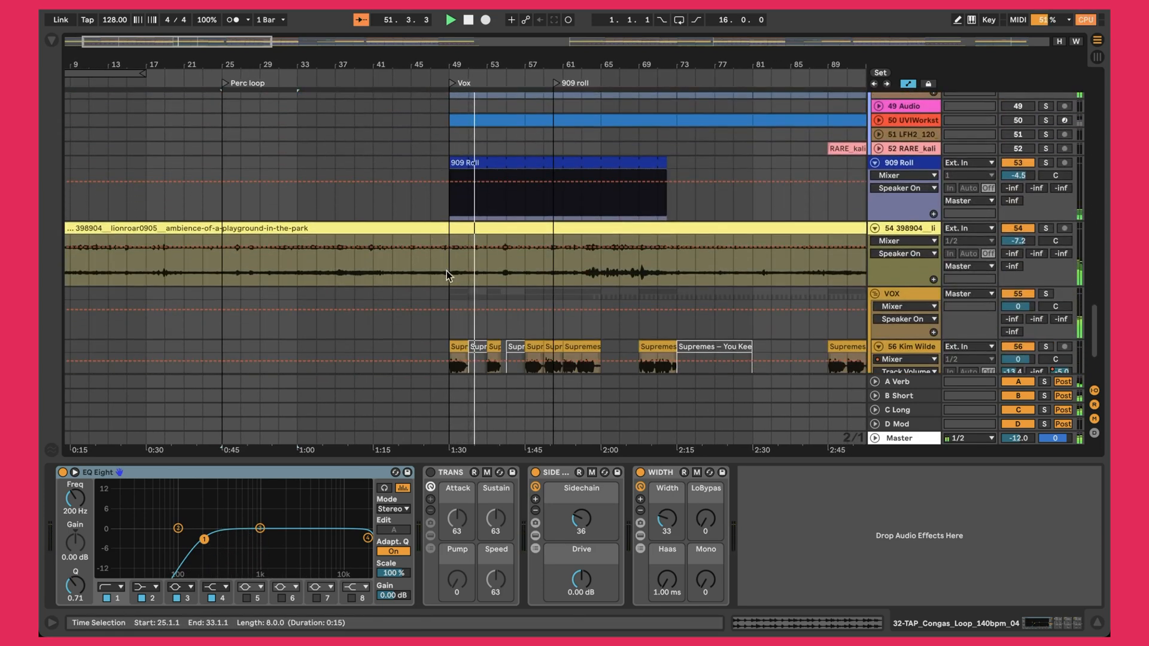
scroll(447, 271, down, 6)
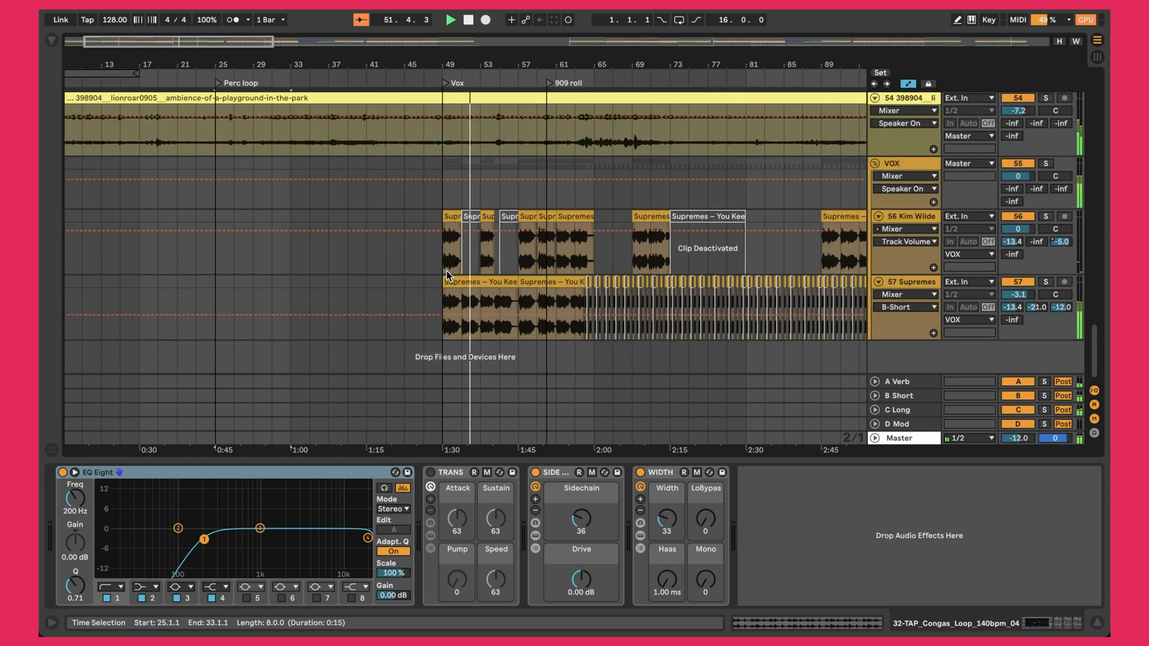
click(483, 281)
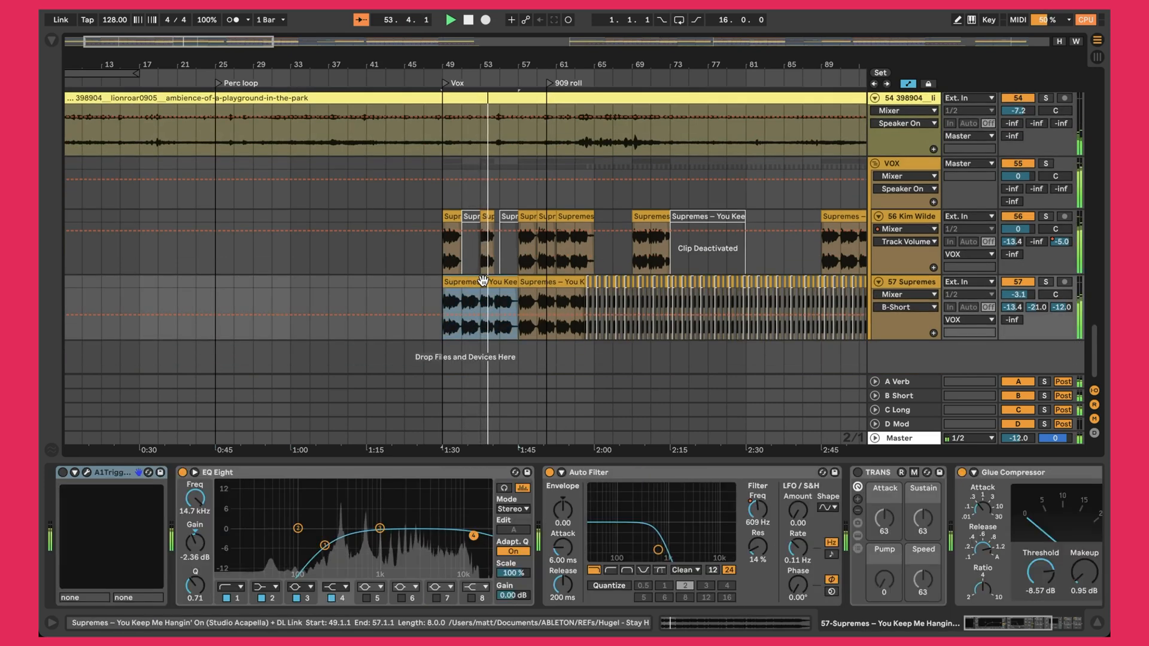
Select the Kick clip at bar 49 to show its device chain with the Auto Filter, and check the bass tracks below it.
scroll(483, 282, up, 4)
scroll(484, 285, up, 10)
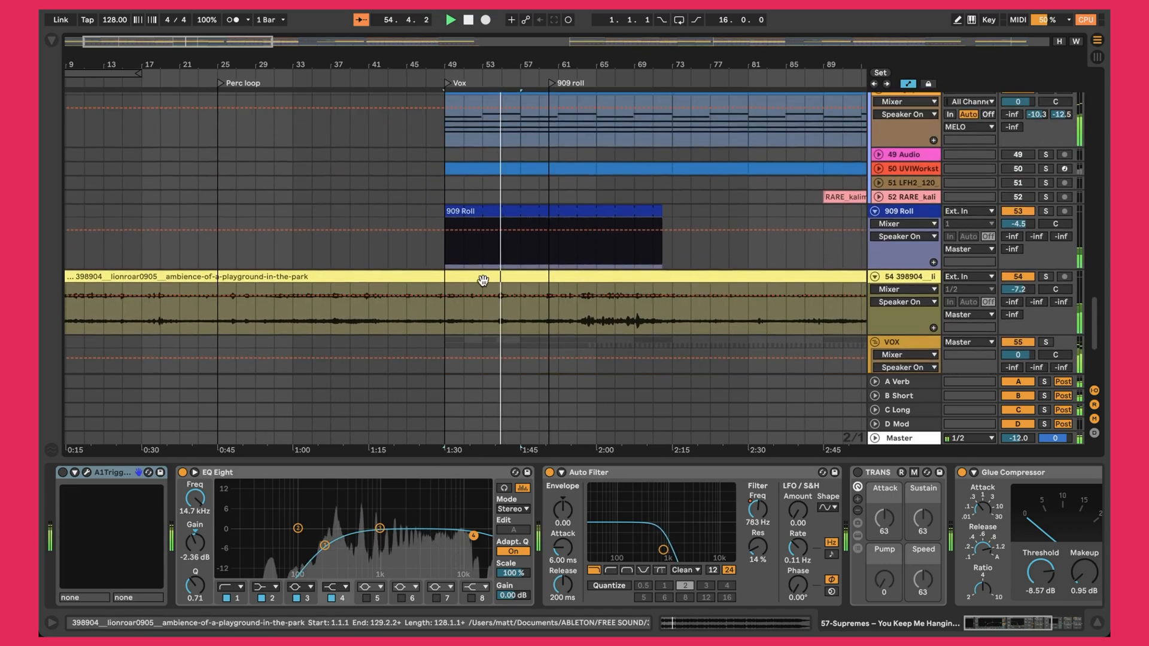
scroll(485, 281, up, 15)
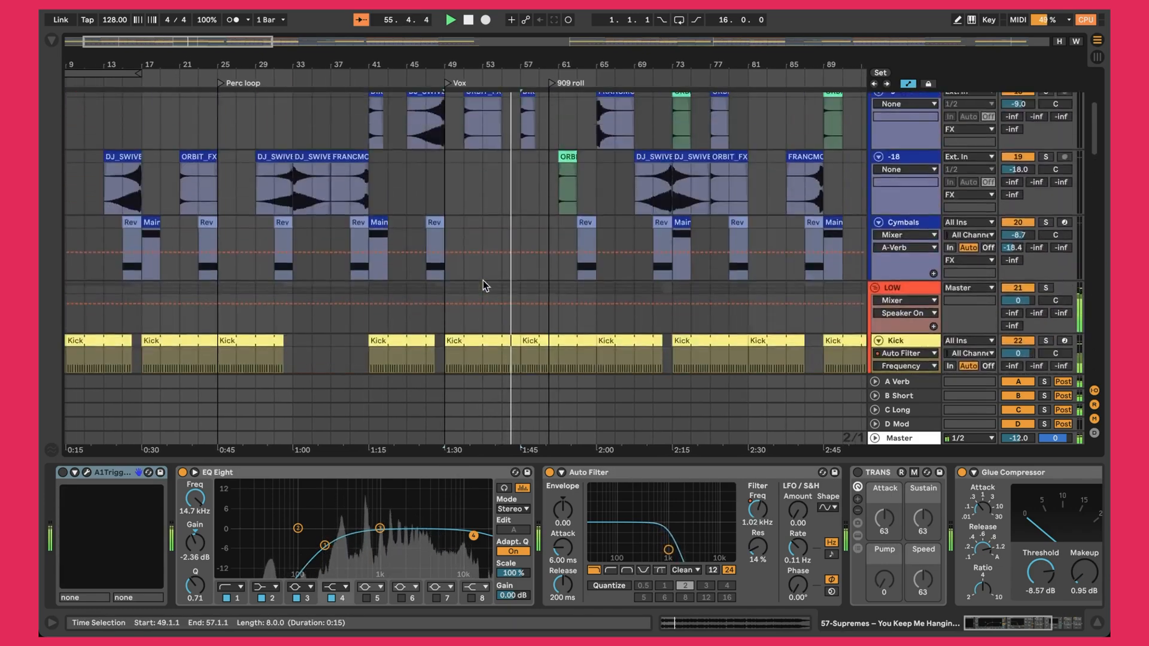
click(493, 203)
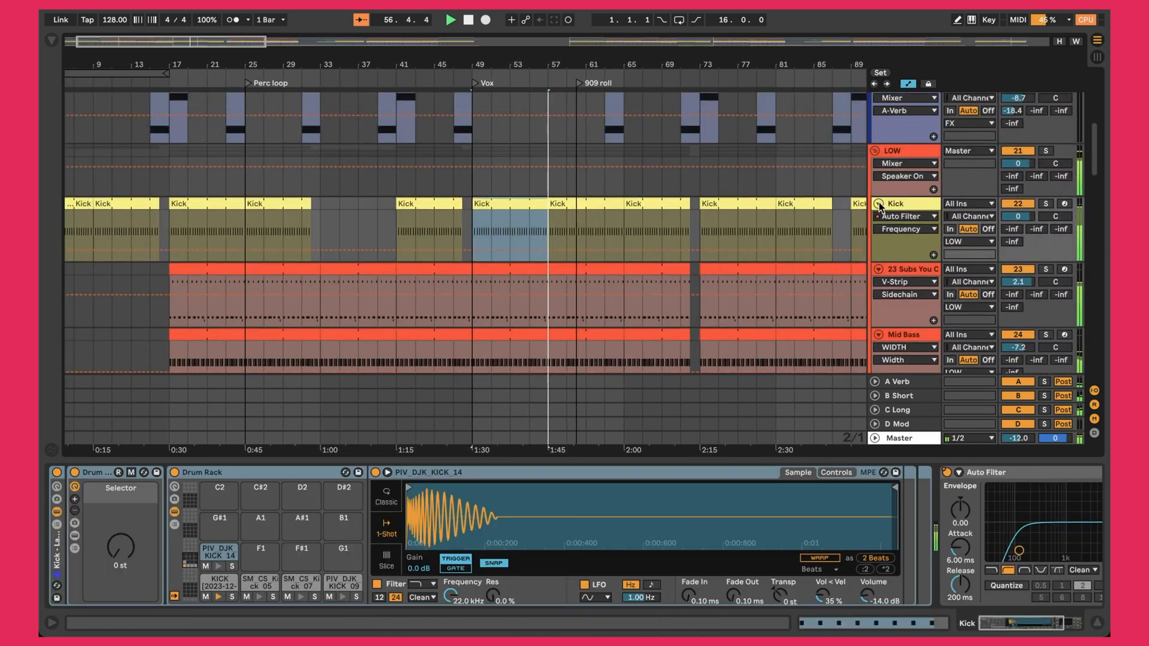
scroll(603, 319, down, 10)
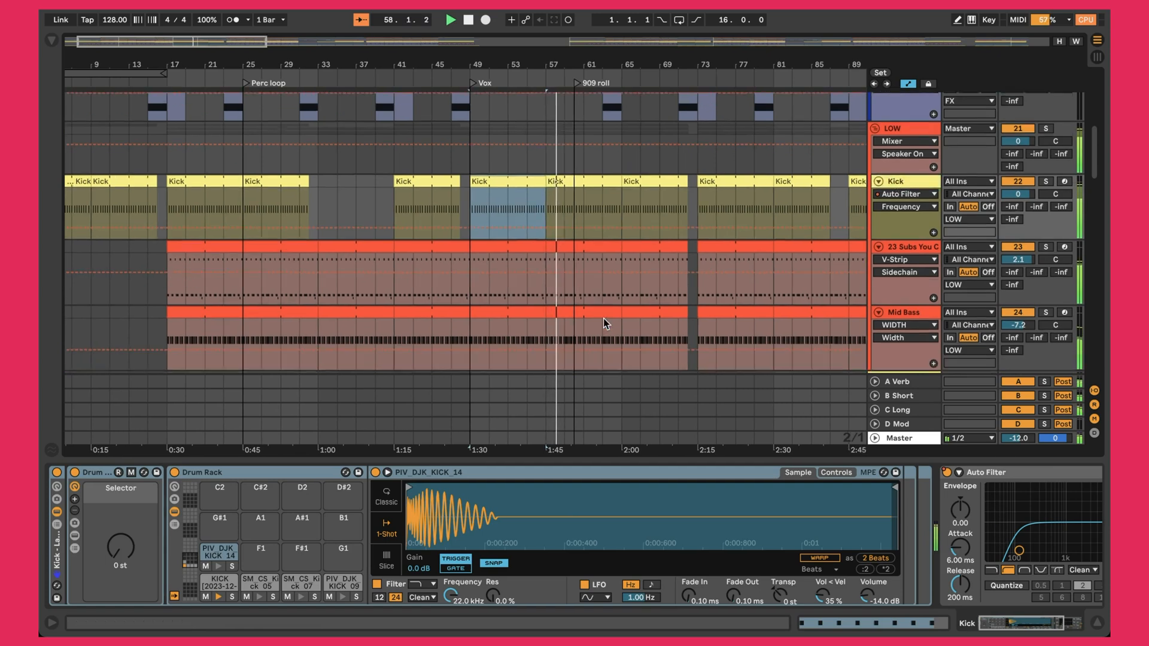
scroll(600, 310, up, 15)
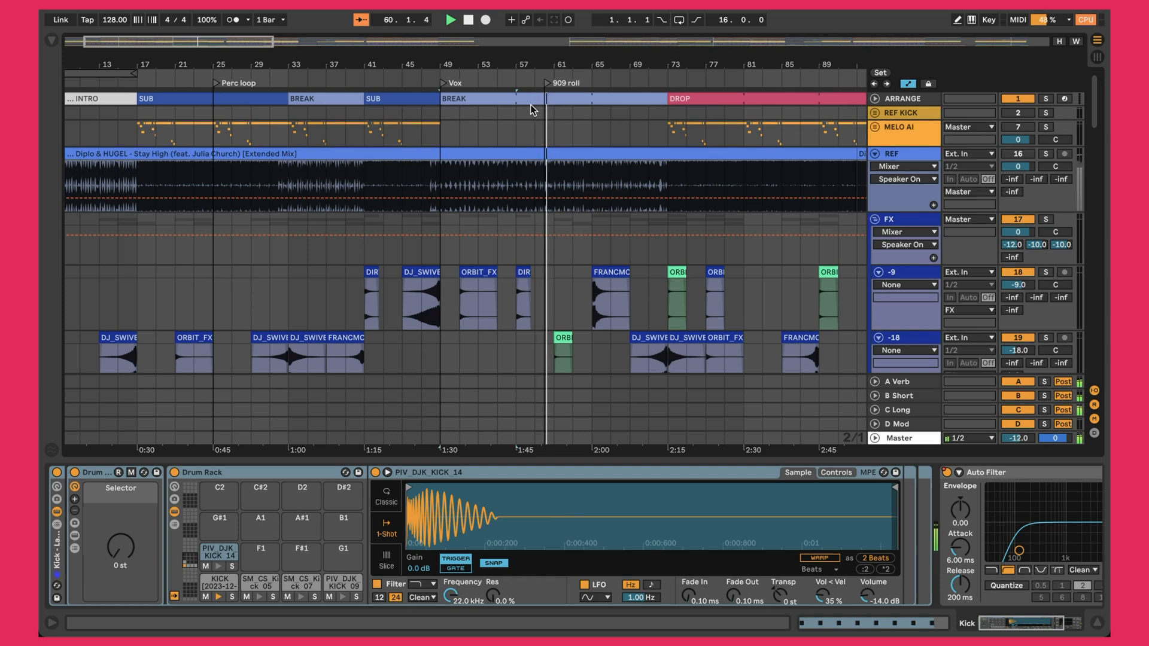
Select the BREAK section at bar 49 and examine its 909 Roll and chopped Supremes vocals up to the DROP.
click(520, 99)
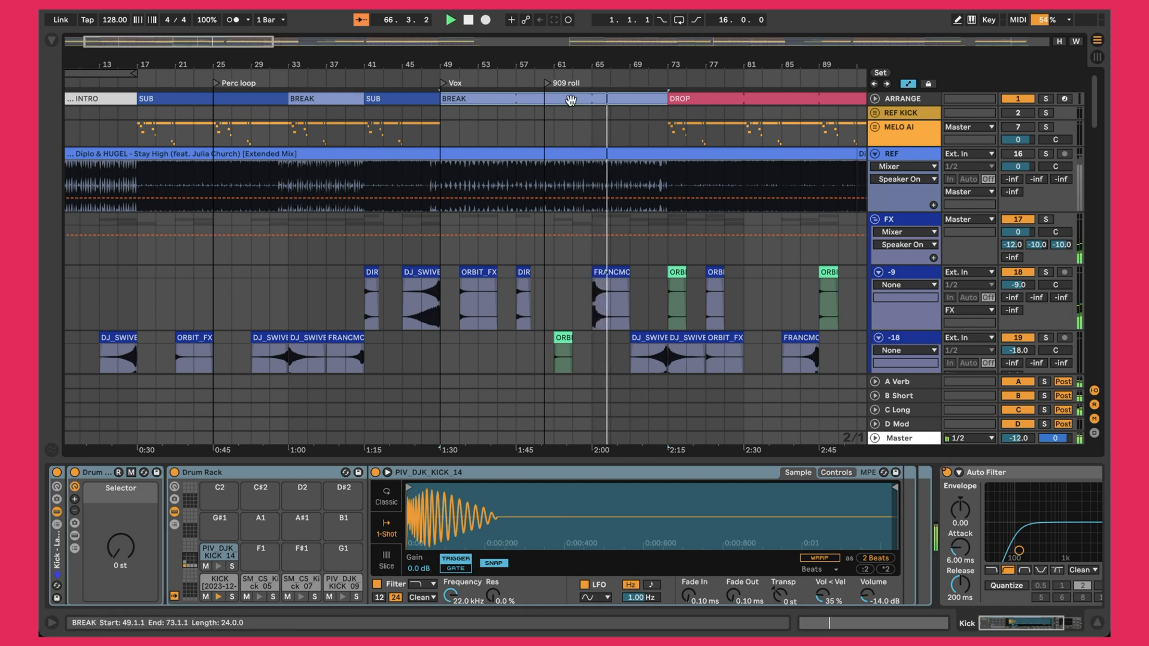
scroll(583, 135, down, 15)
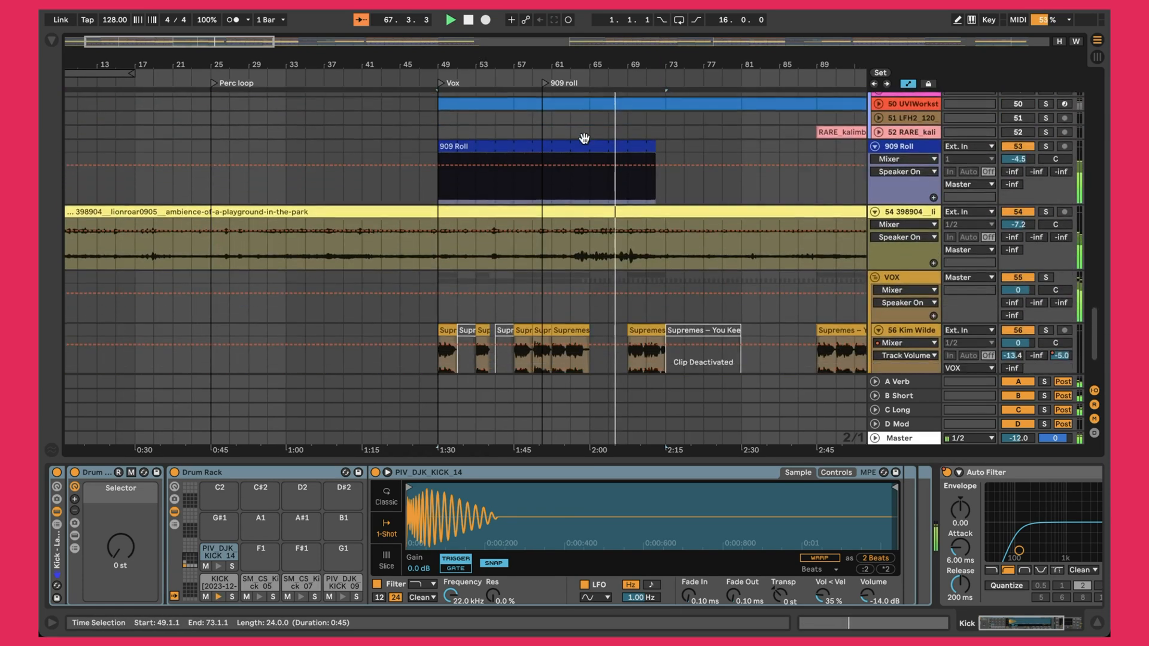
scroll(624, 141, up, 10)
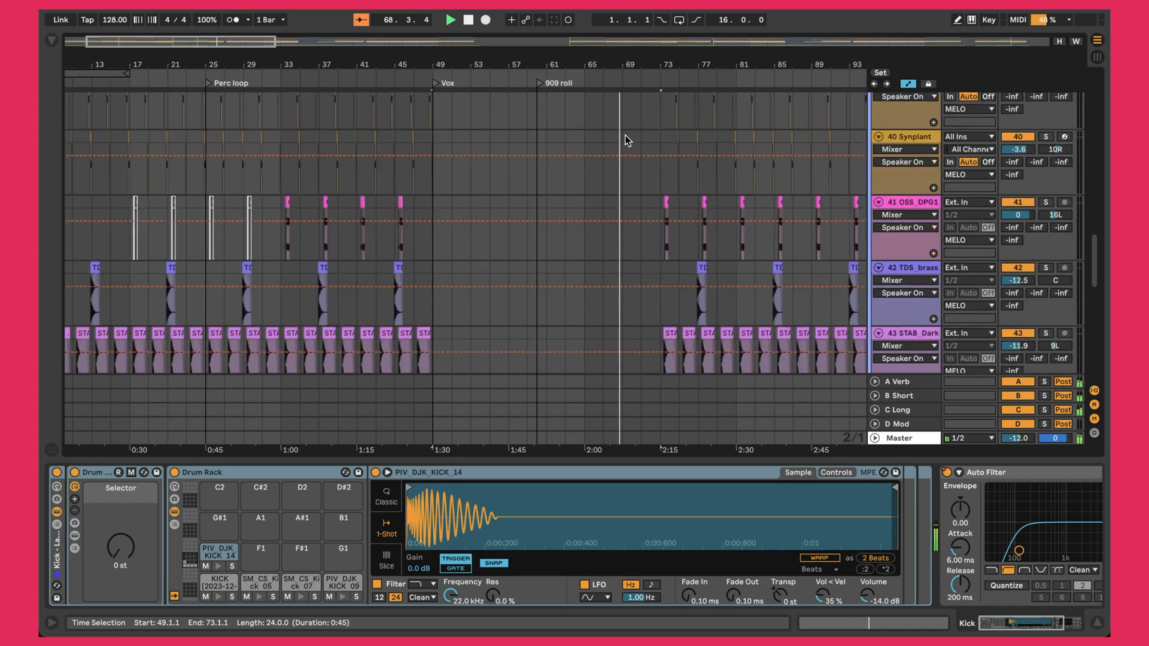
scroll(625, 141, down, 15)
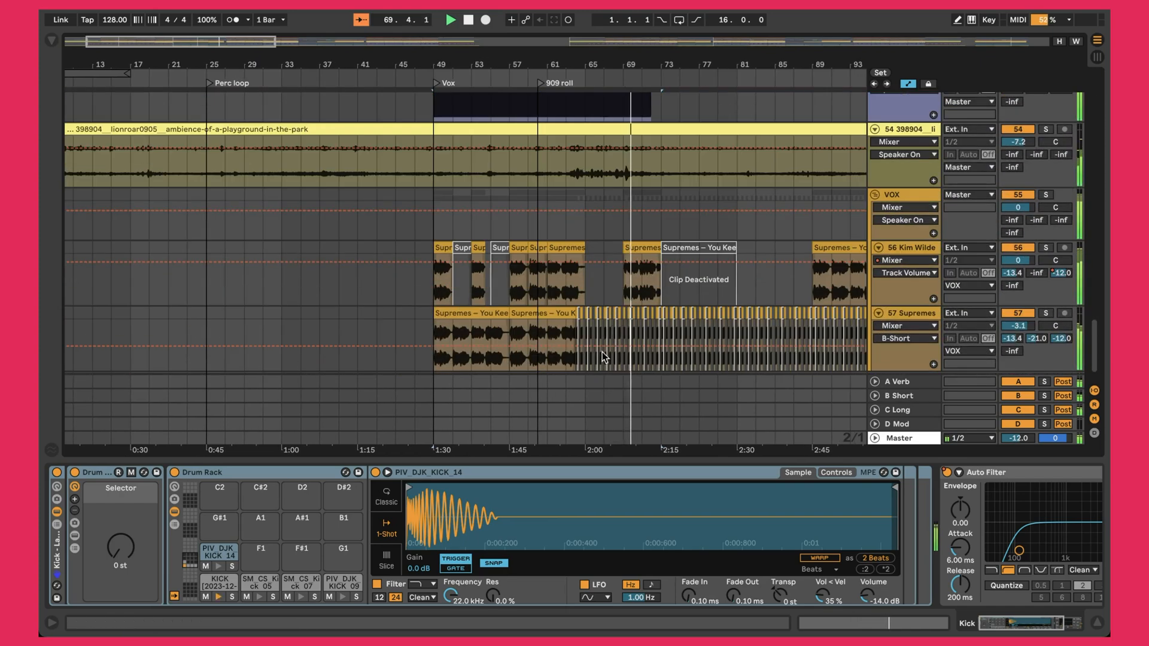
drag(604, 65, 603, 155)
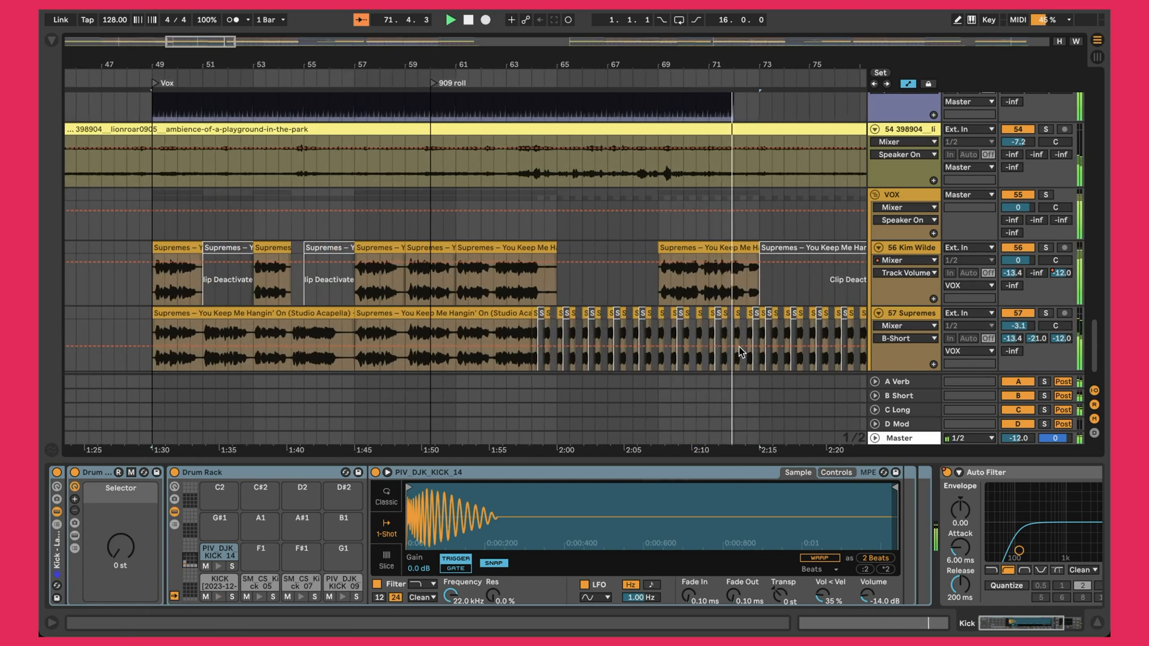
scroll(717, 343, up, 10)
scroll(716, 343, up, 20)
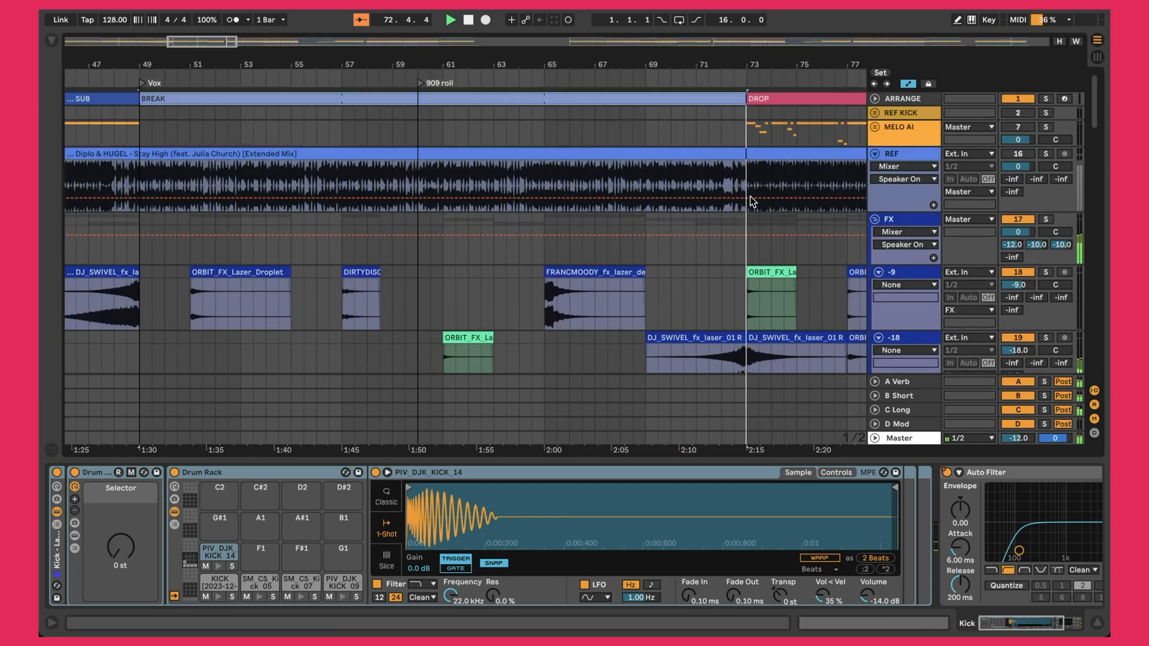
Examine the melodic tracks at the start of the DROP, and look closely at the chopped vocals and deactivated vocal clip.
drag(704, 60, 334, 57)
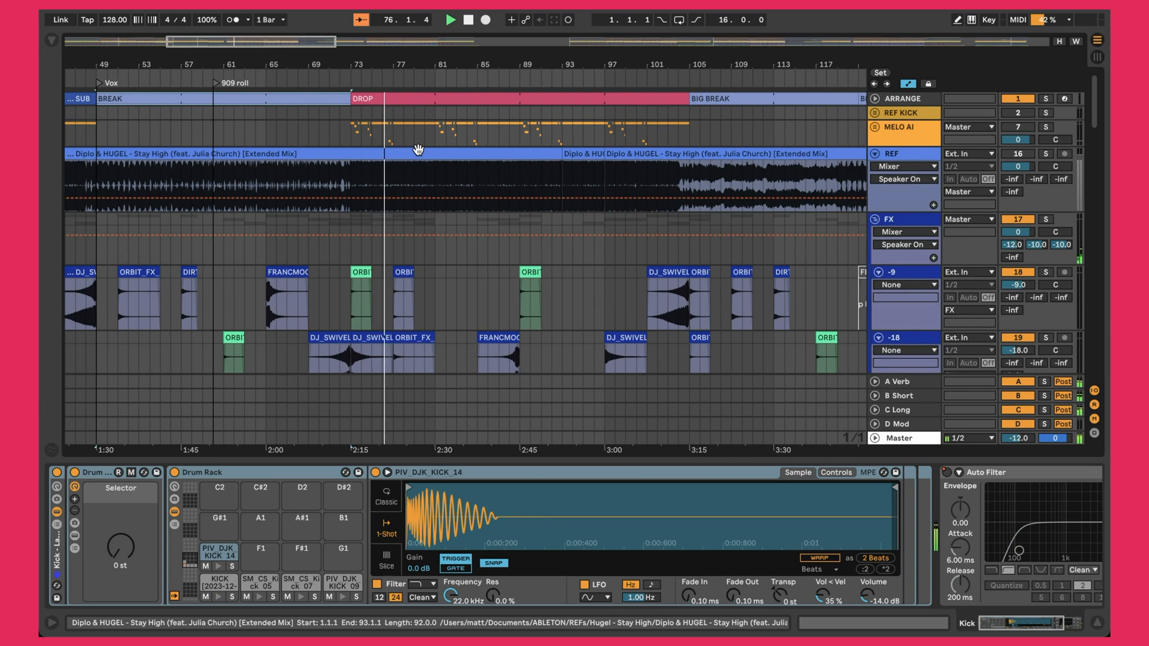
scroll(419, 150, down, 15)
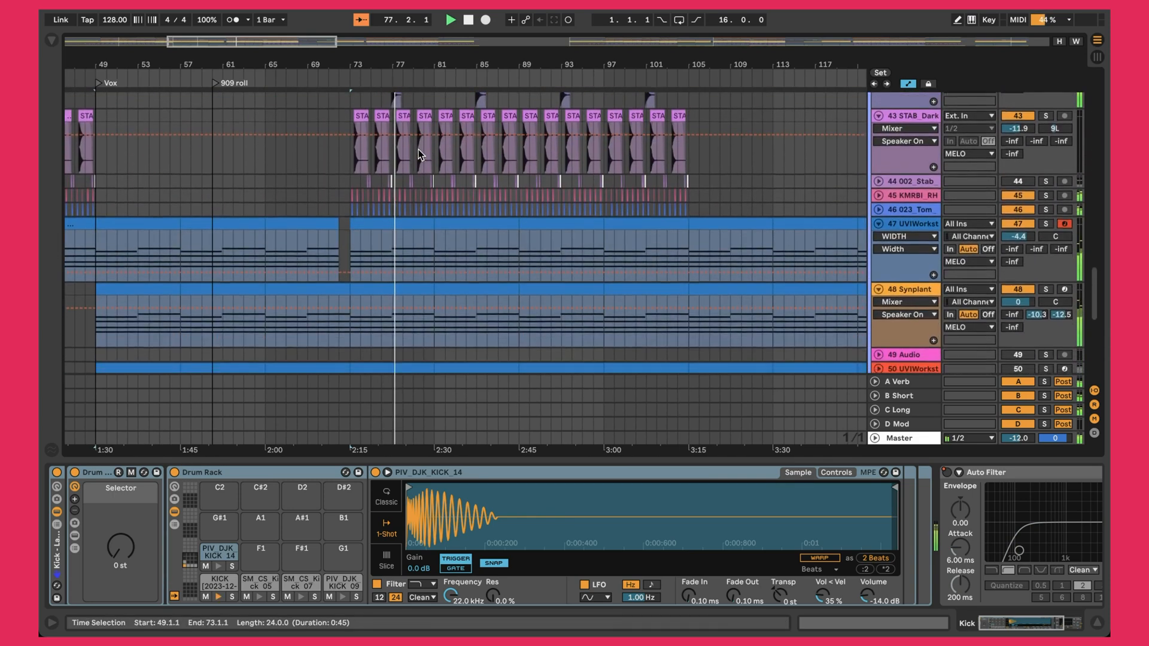
scroll(418, 154, down, 8)
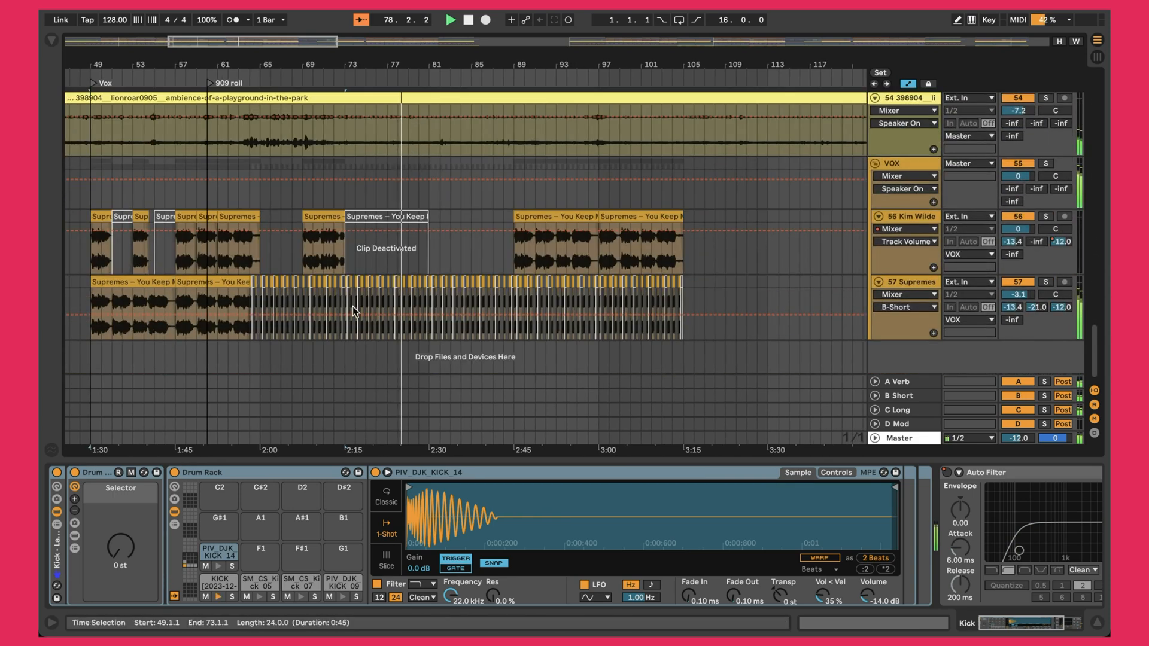
drag(410, 69, 410, 129)
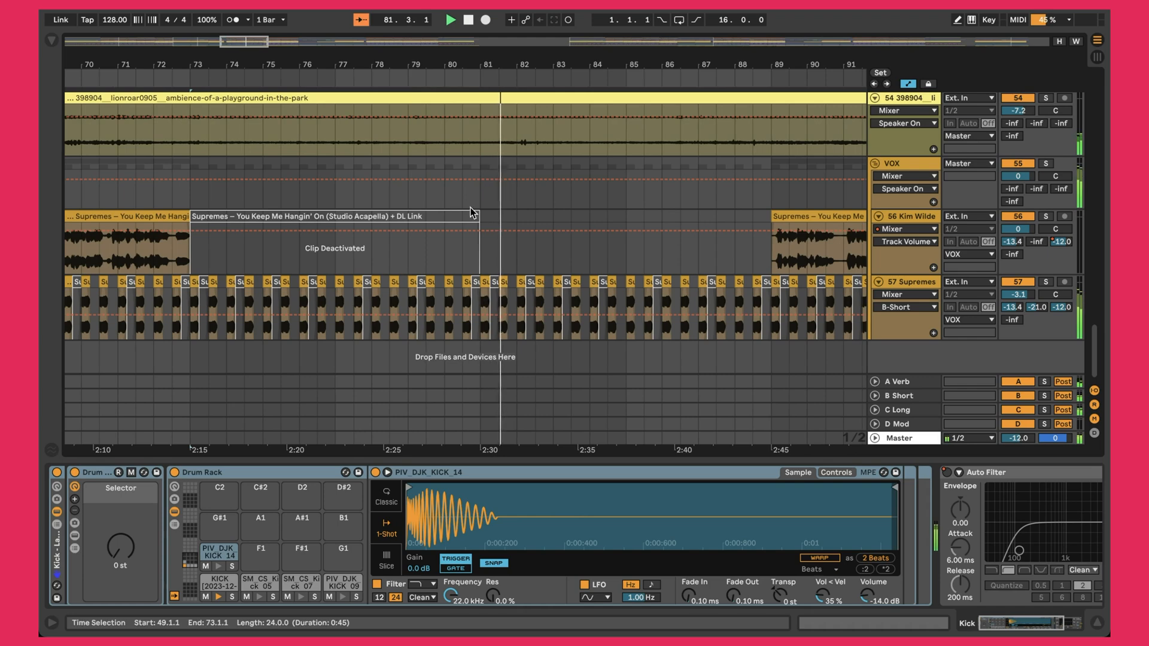
Examine the FX, cymbal, kick and bass clips around bar 89, midway through the DROP, and return to the section overview.
scroll(470, 207, up, 20)
scroll(470, 207, up, 3)
drag(459, 65, 458, 18)
scroll(459, 246, down, 7)
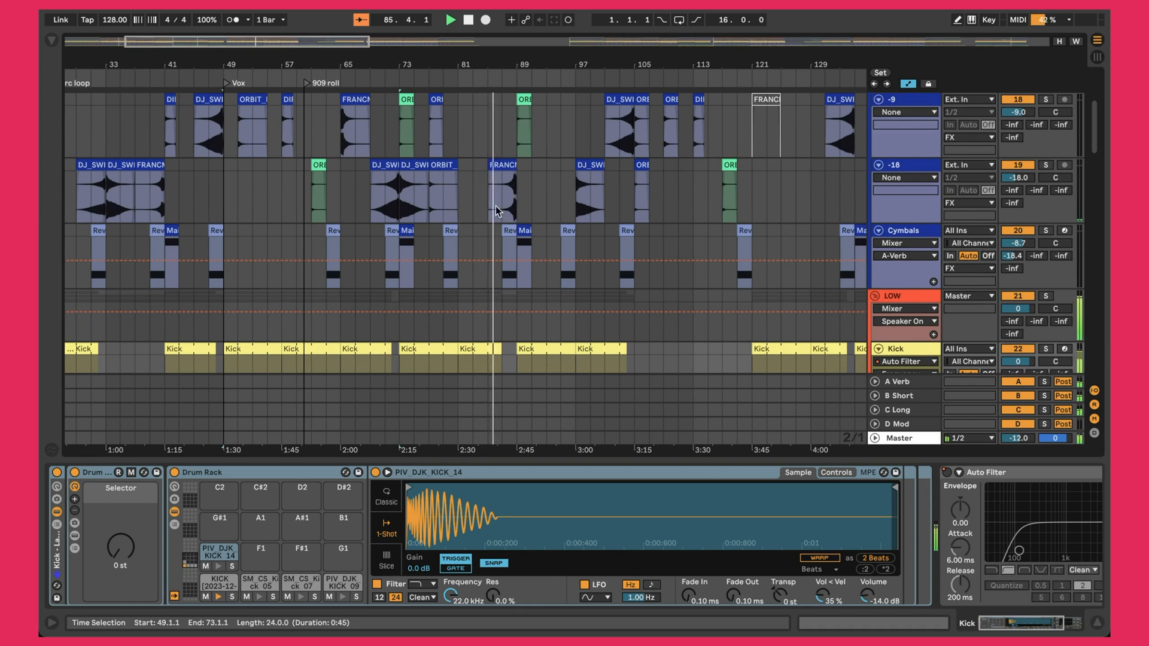
scroll(548, 179, down, 12)
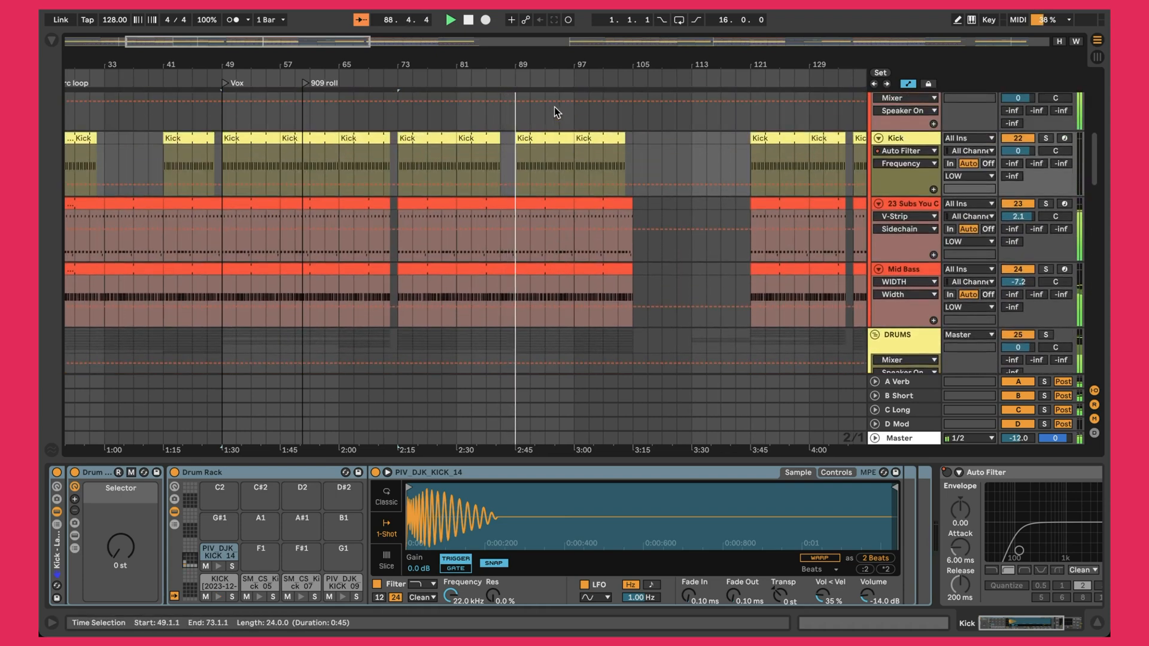
scroll(567, 179, up, 12)
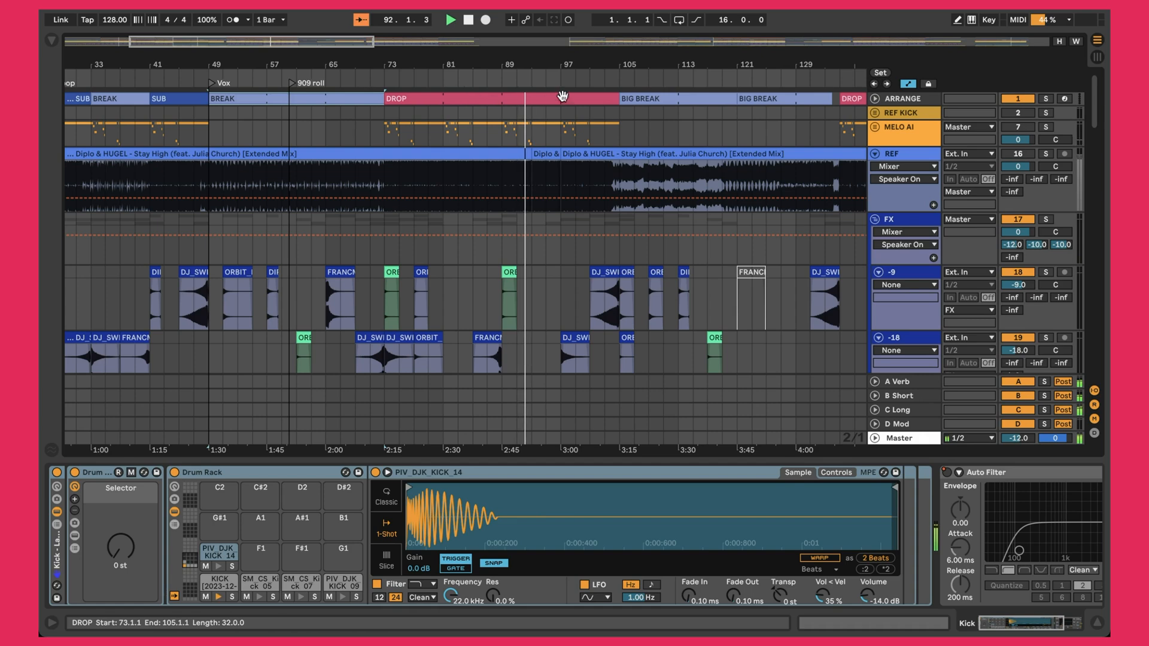
Select the Supremes vocal clip at bar 89 on the 56 Kim Wilde track, and show its effects chain.
scroll(572, 129, down, 20)
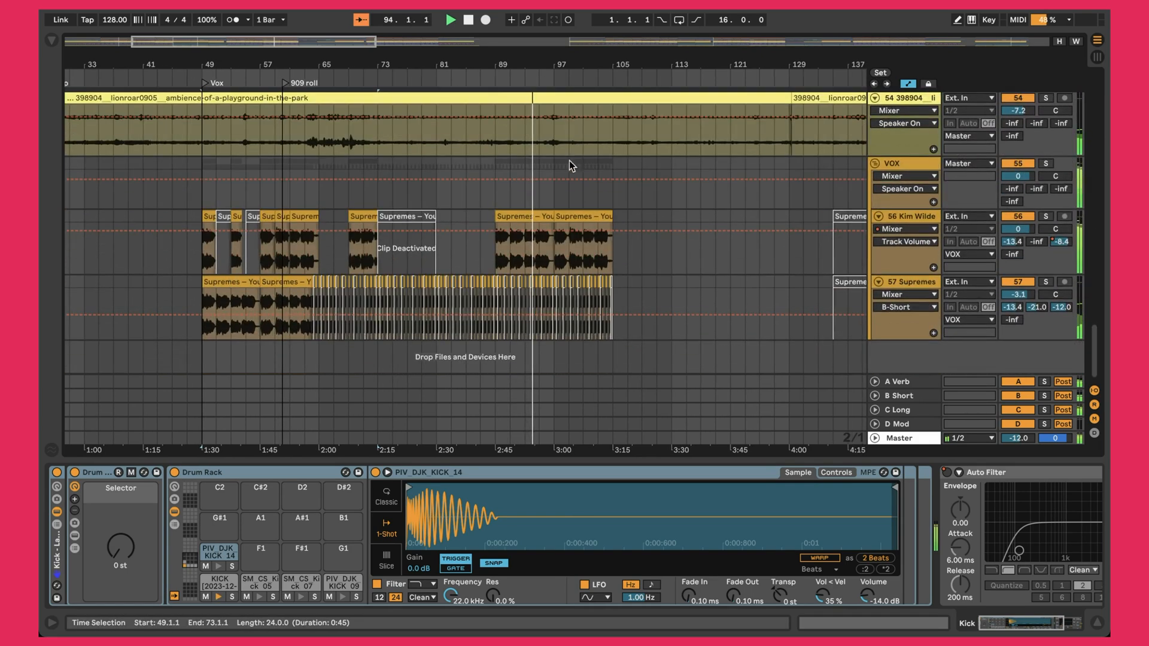
click(520, 216)
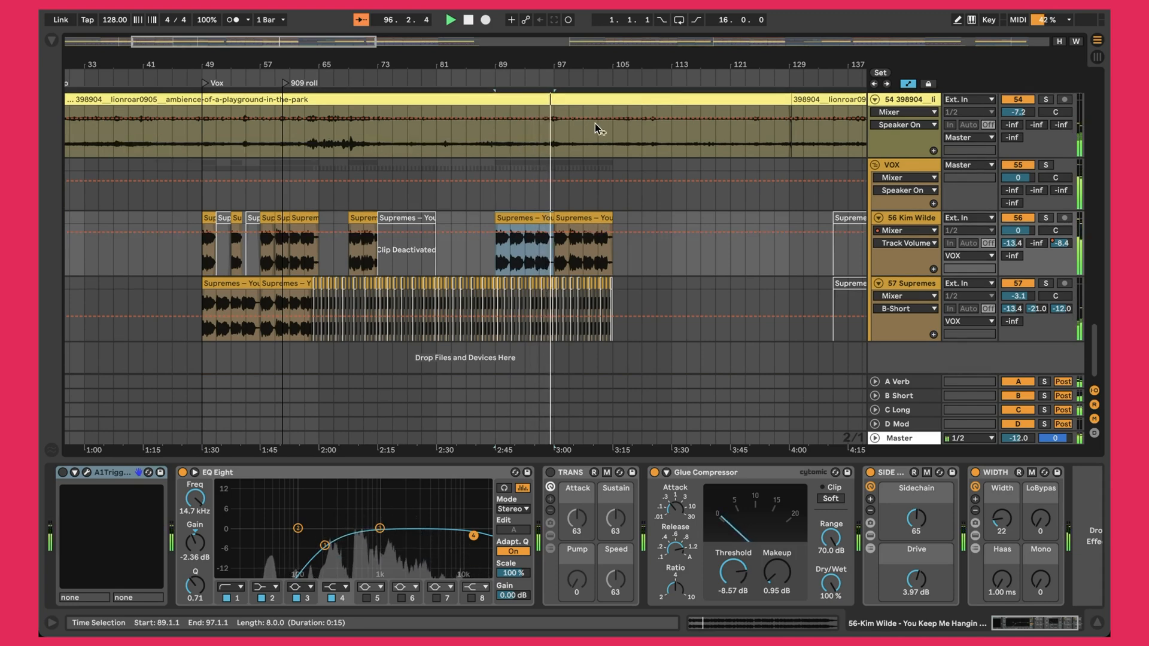
Examine the second half of the DROP, from the FX and cymbals down through the stabs and synths to the RARE_kalimba clips.
scroll(597, 125, up, 15)
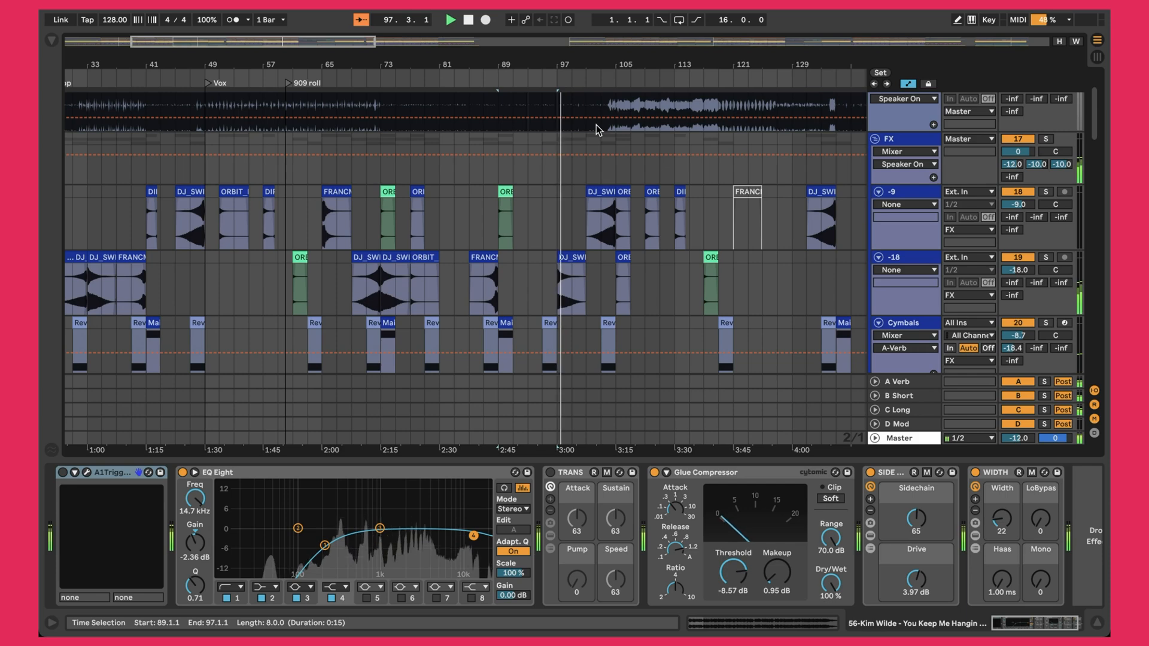
scroll(596, 125, down, 10)
scroll(596, 125, down, 10)
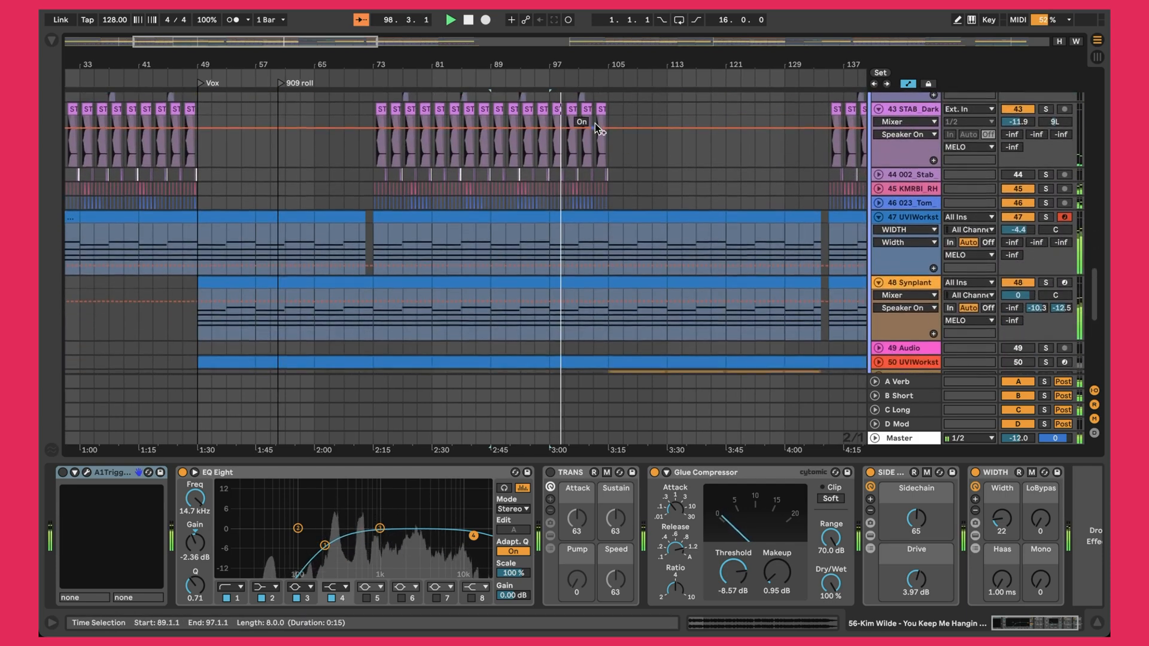
scroll(596, 125, down, 1)
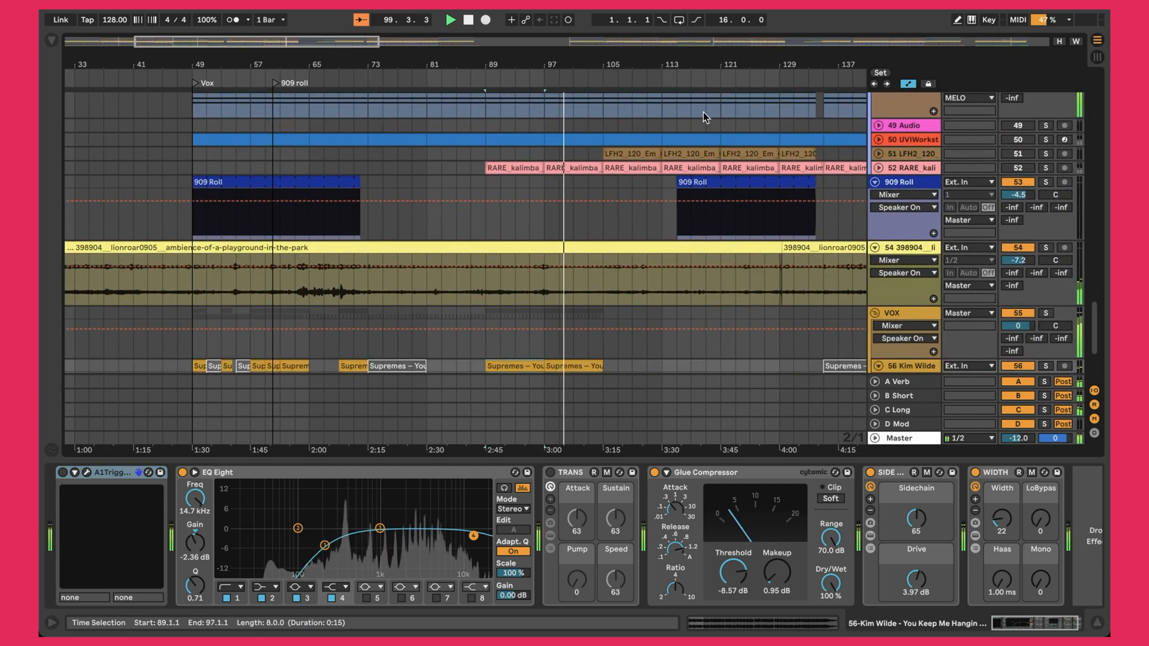
Check the 50 UVIWorkst track near the end of the DROP, and return to the section overview.
scroll(673, 165, up, 2)
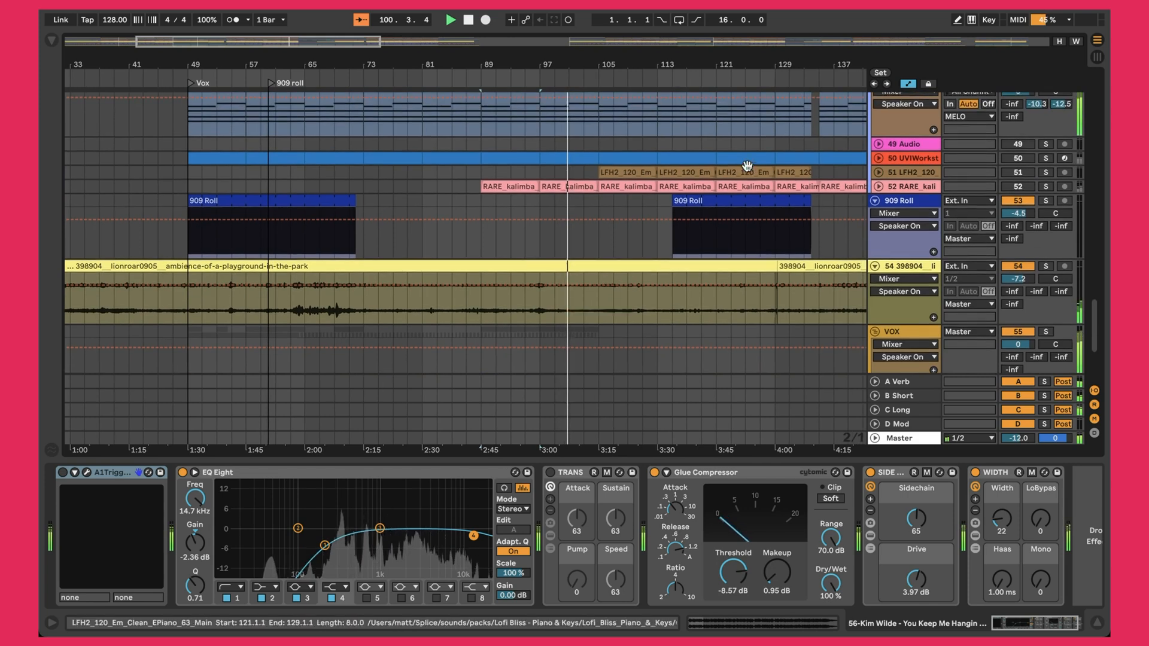
click(1022, 160)
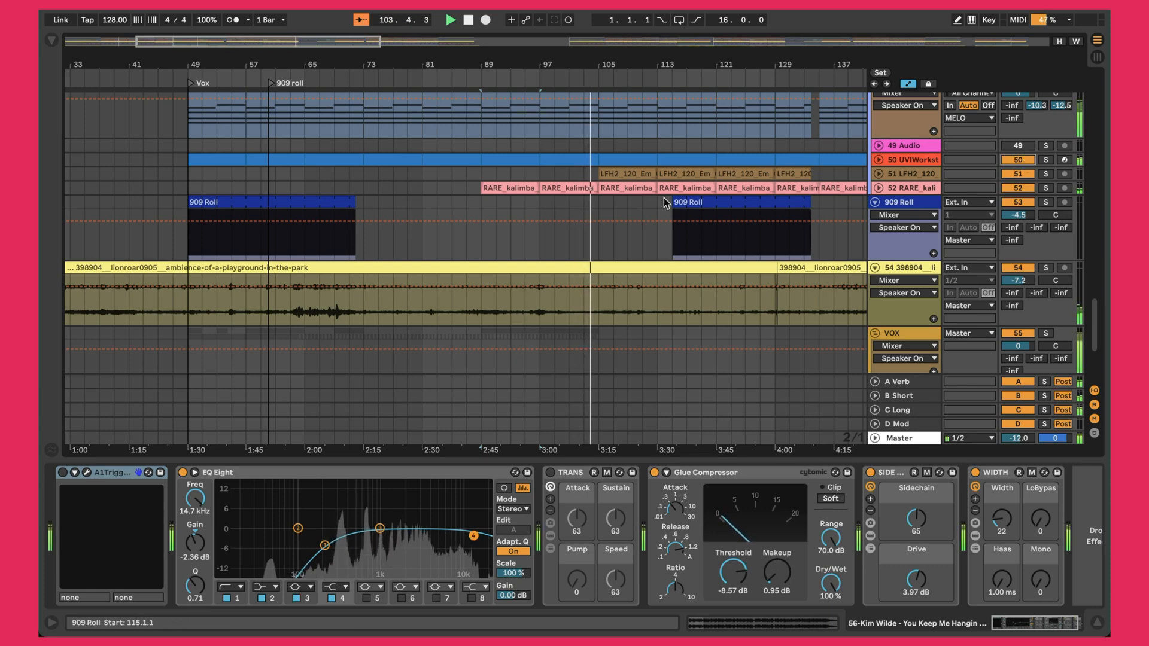
scroll(628, 196, up, 4)
scroll(628, 196, up, 10)
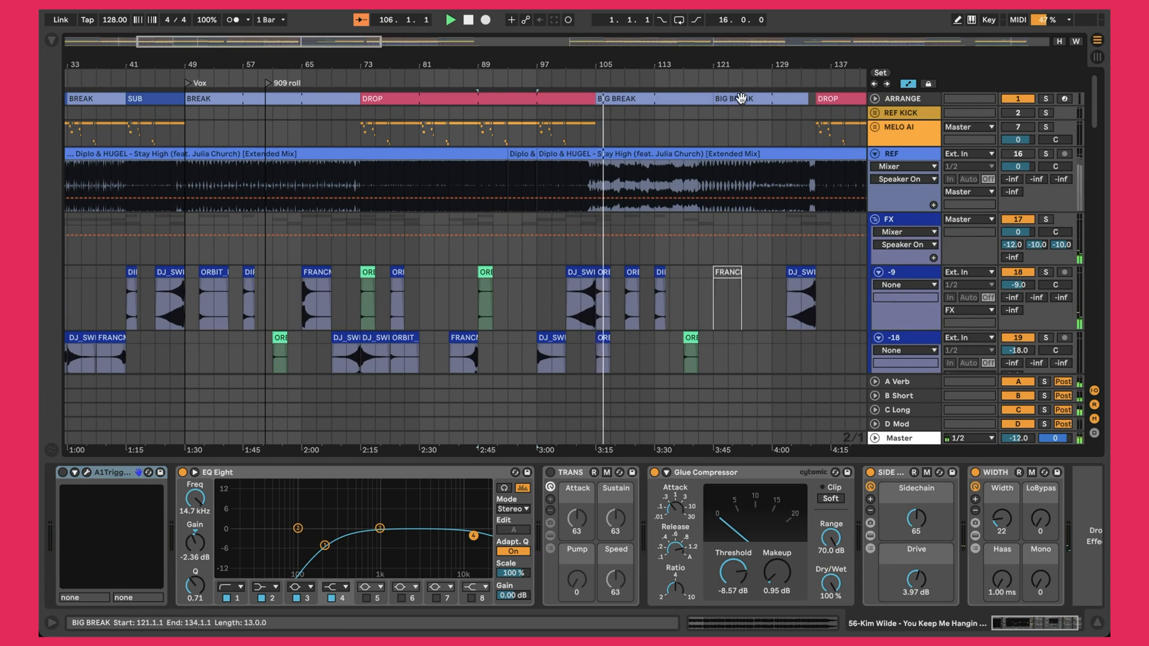
Examine the FX, cymbal, bass and drum clips in the first BIG BREAK, and compare the drums with the earlier sections.
scroll(657, 190, down, 1)
scroll(655, 189, down, 10)
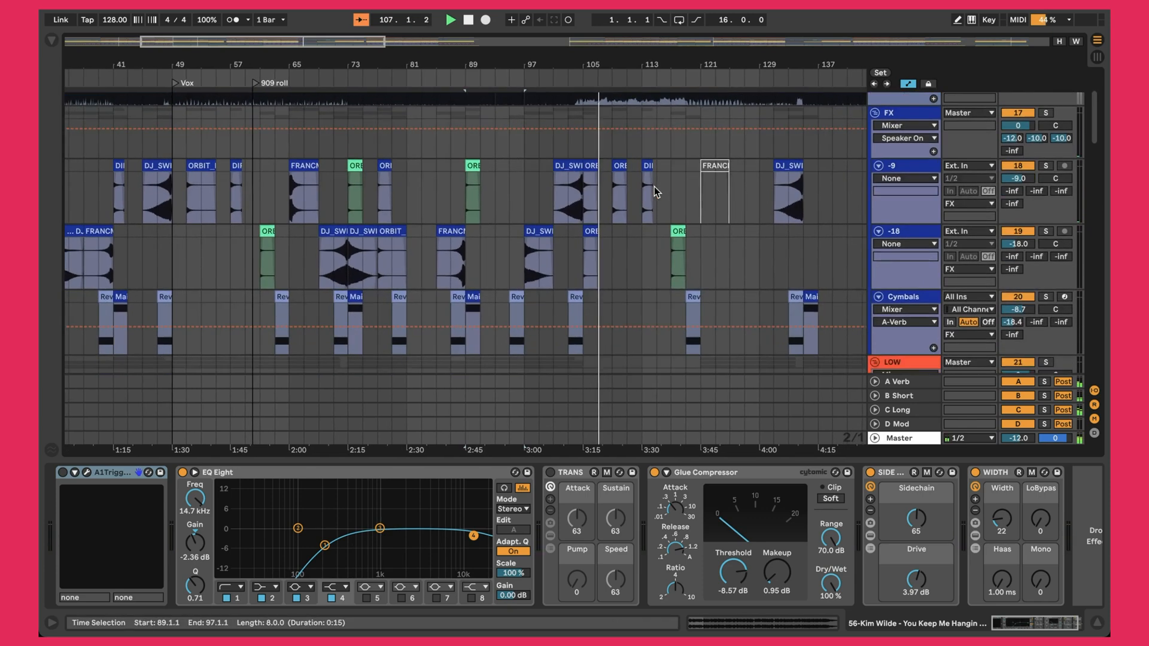
scroll(650, 196, down, 10)
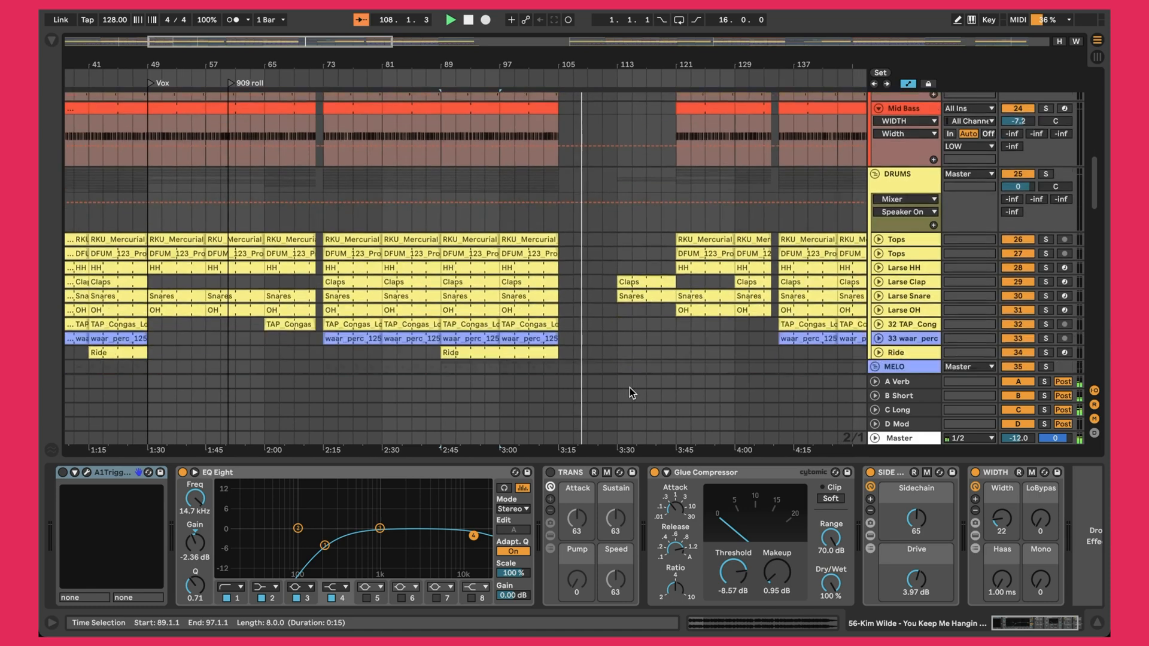
scroll(538, 180, left, 1)
scroll(489, 165, left, 10)
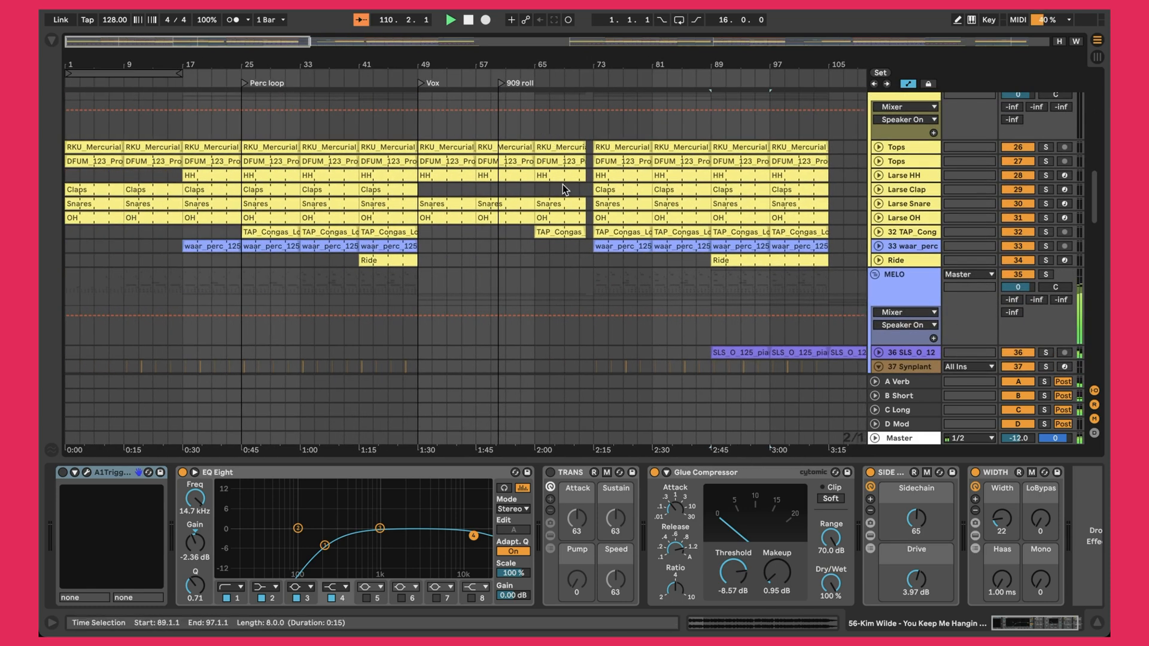
Unfold the 51 LFH2_120 track in the first BIG BREAK to show its waveforms, and return to the section overview.
scroll(486, 191, right, 15)
scroll(471, 164, down, 8)
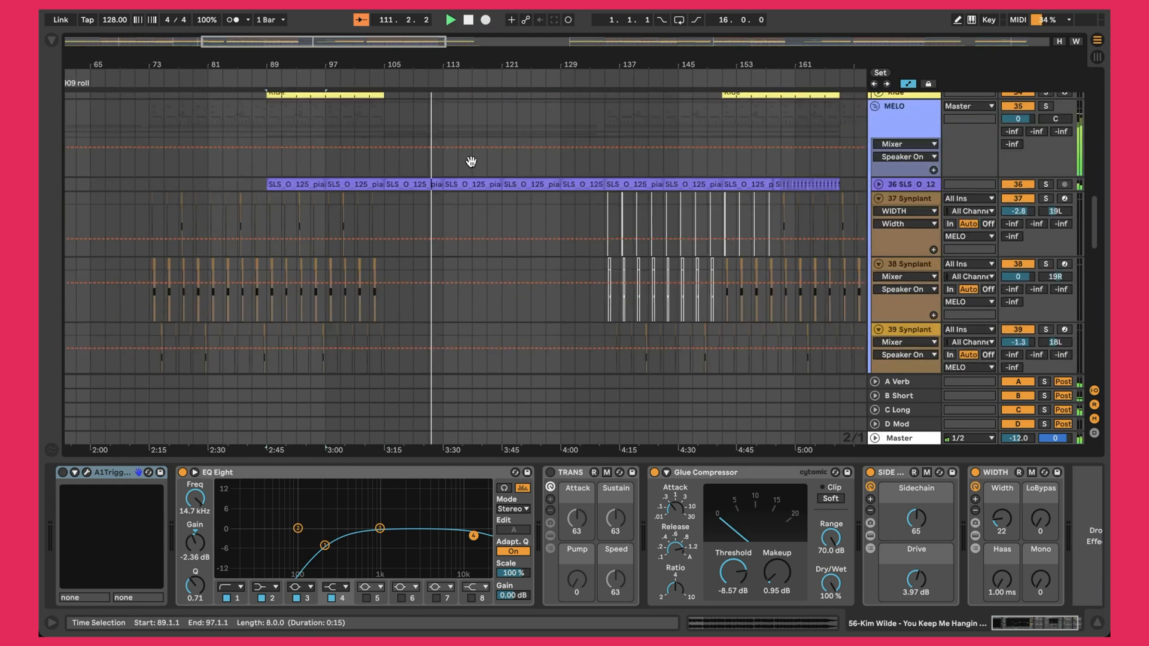
scroll(470, 164, down, 15)
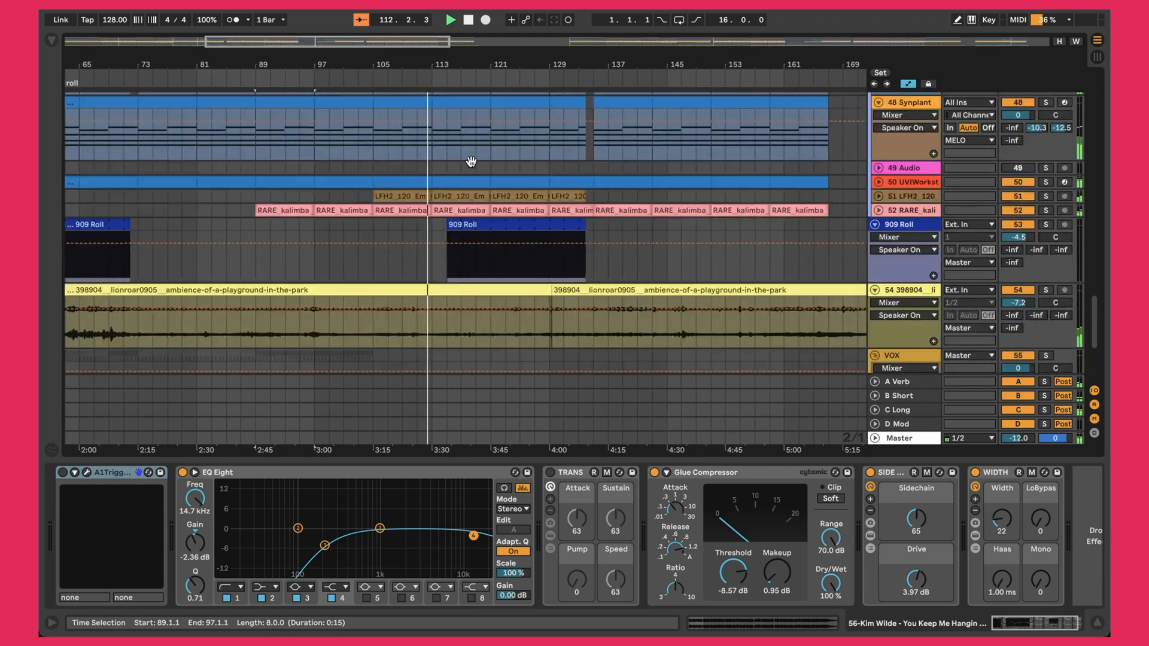
click(878, 133)
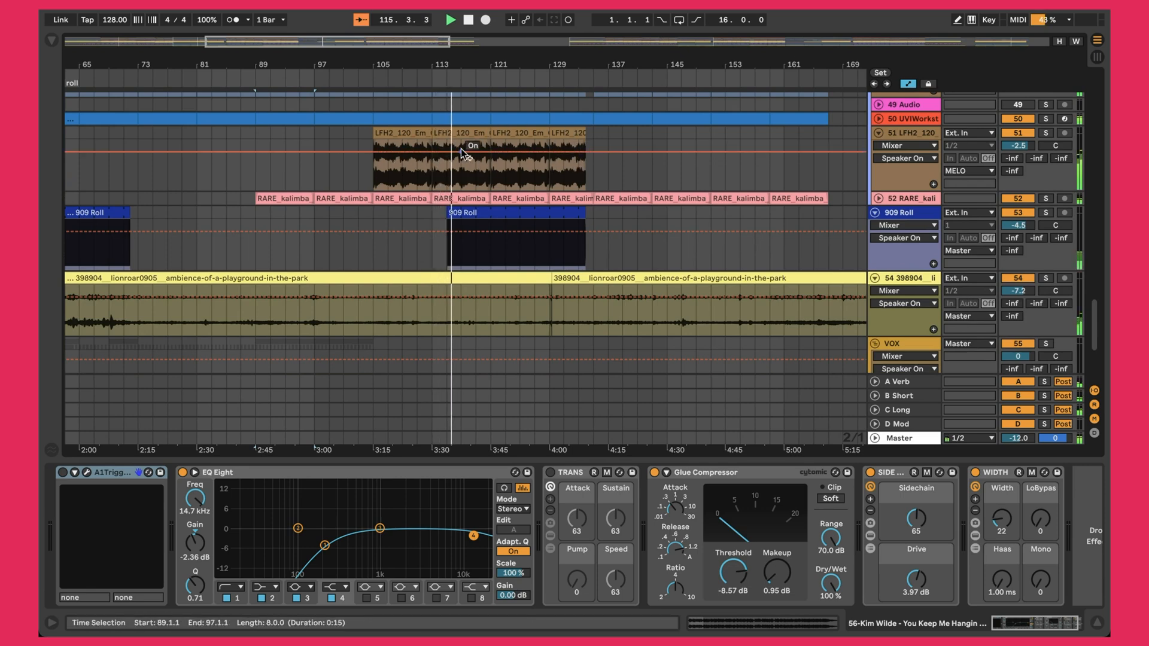
scroll(466, 153, up, 15)
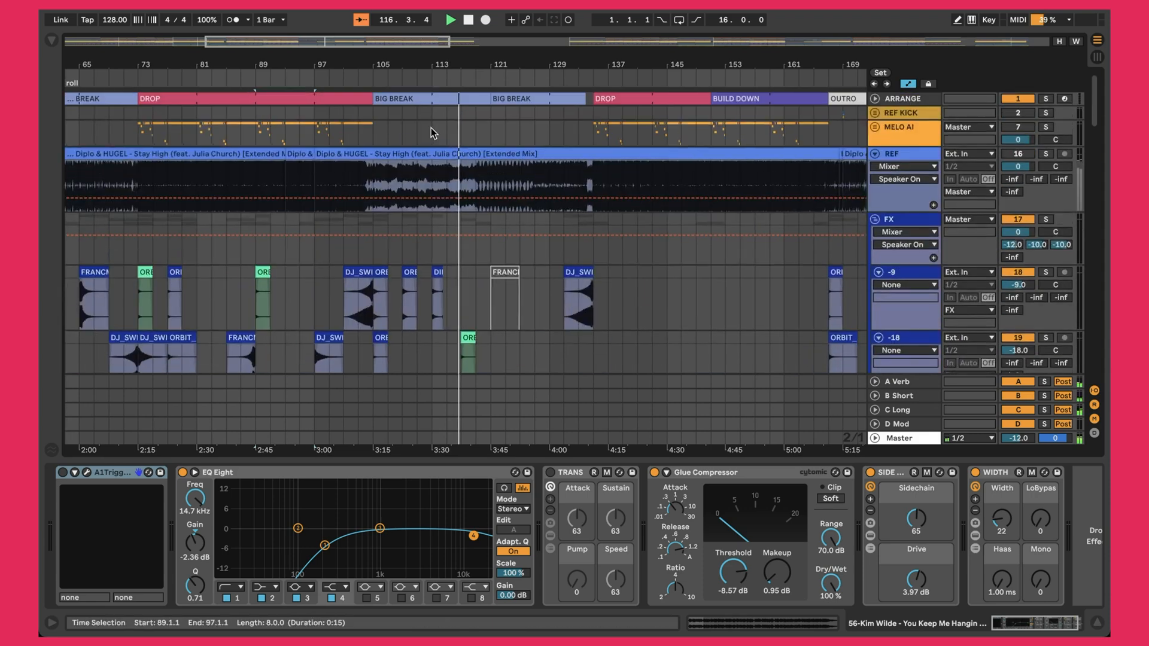
Examine the FX, bass and drum clips in the second BIG BREAK from bar 121.
scroll(437, 126, down, 5)
scroll(449, 239, down, 15)
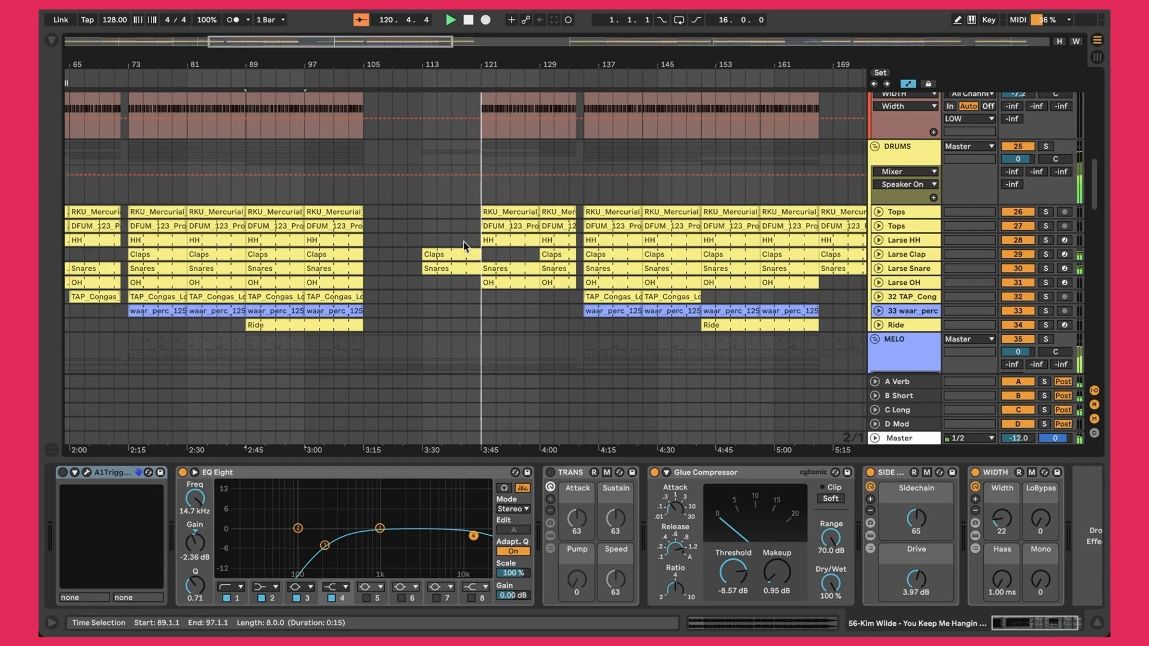
scroll(509, 251, up, 4)
scroll(512, 250, up, 3)
scroll(519, 187, down, 3)
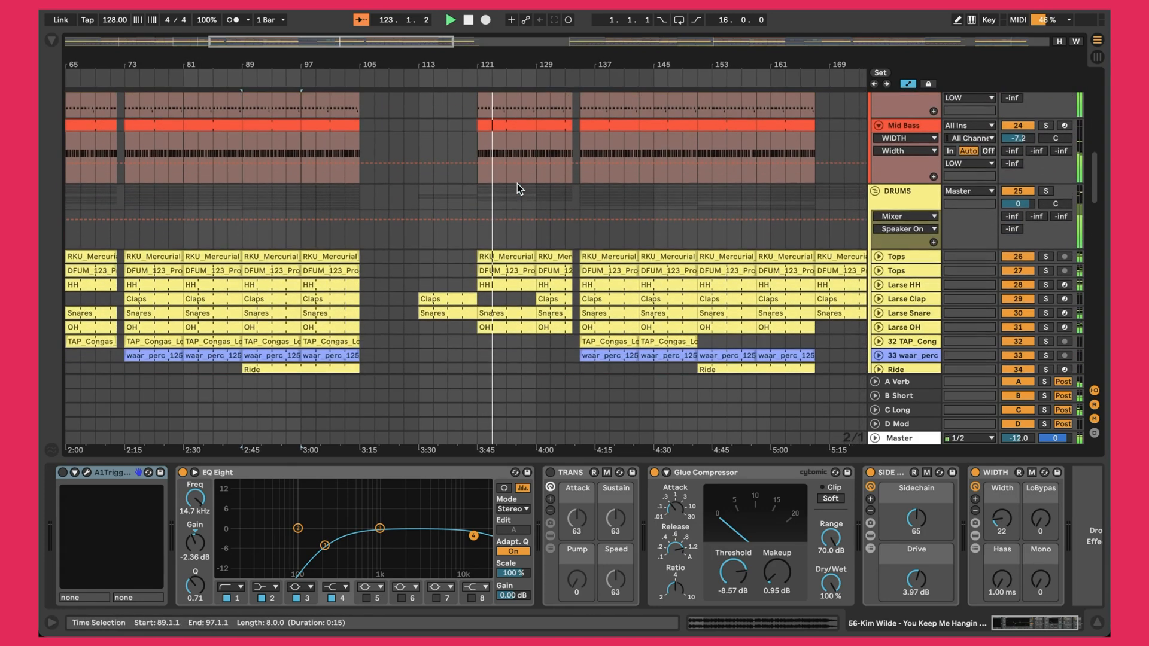
click(504, 120)
Examine the synth, stab, 909 Roll and vocal tracks in the second BIG BREAK, and return to the section overview.
scroll(508, 155, down, 10)
scroll(507, 157, down, 20)
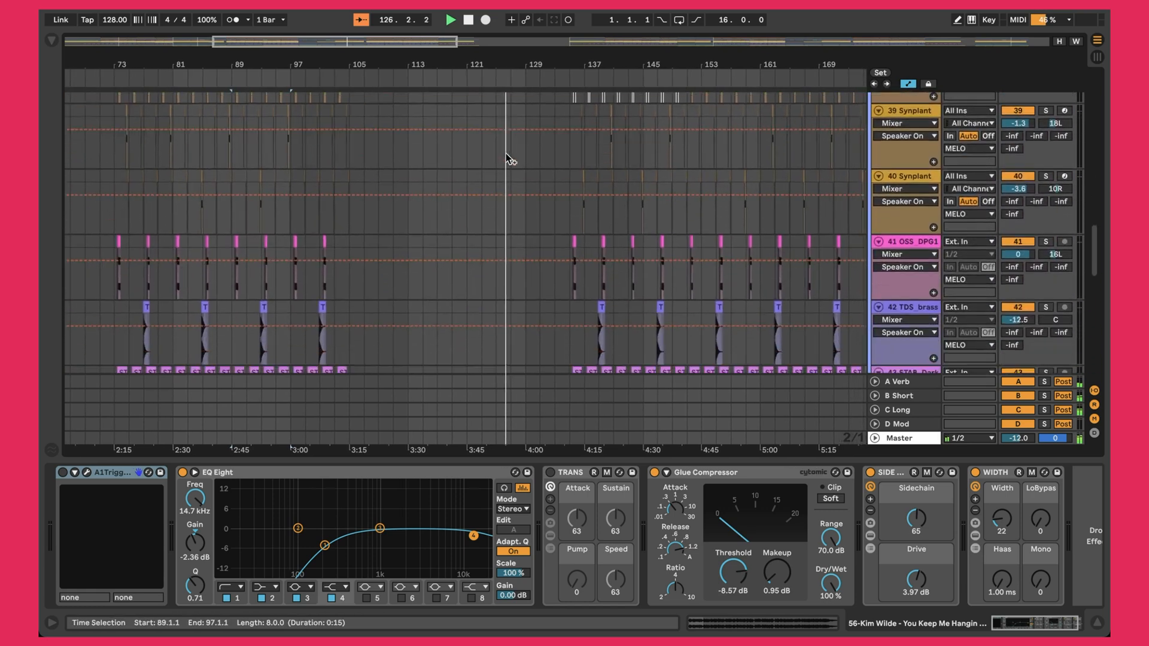
scroll(507, 155, up, 15)
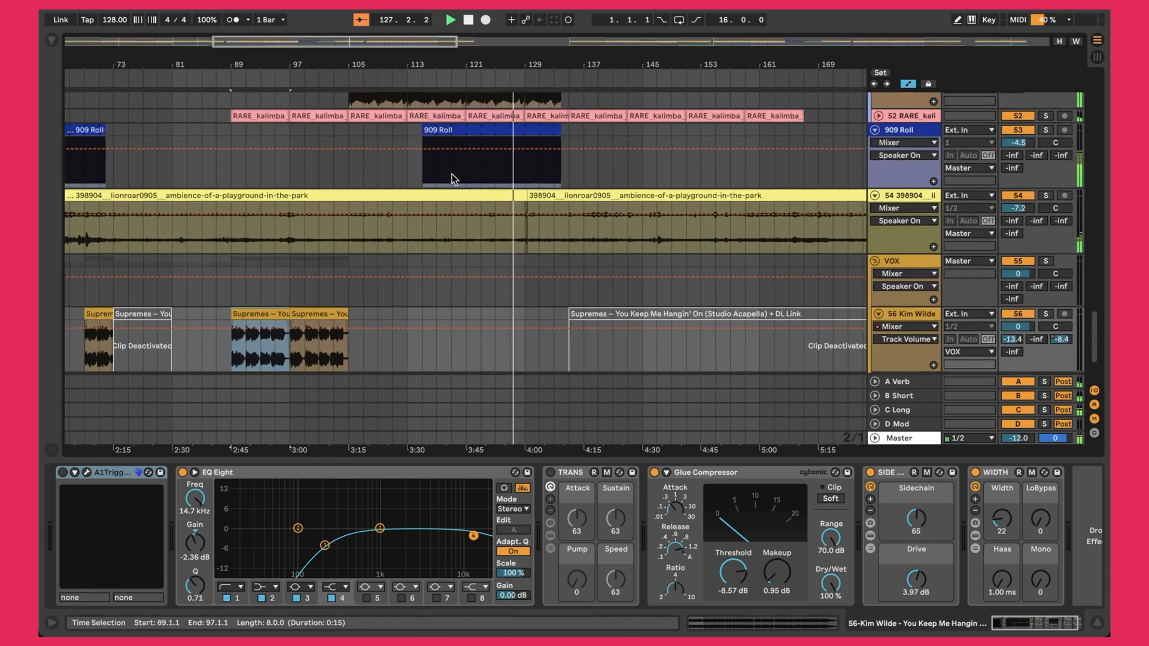
scroll(524, 151, up, 10)
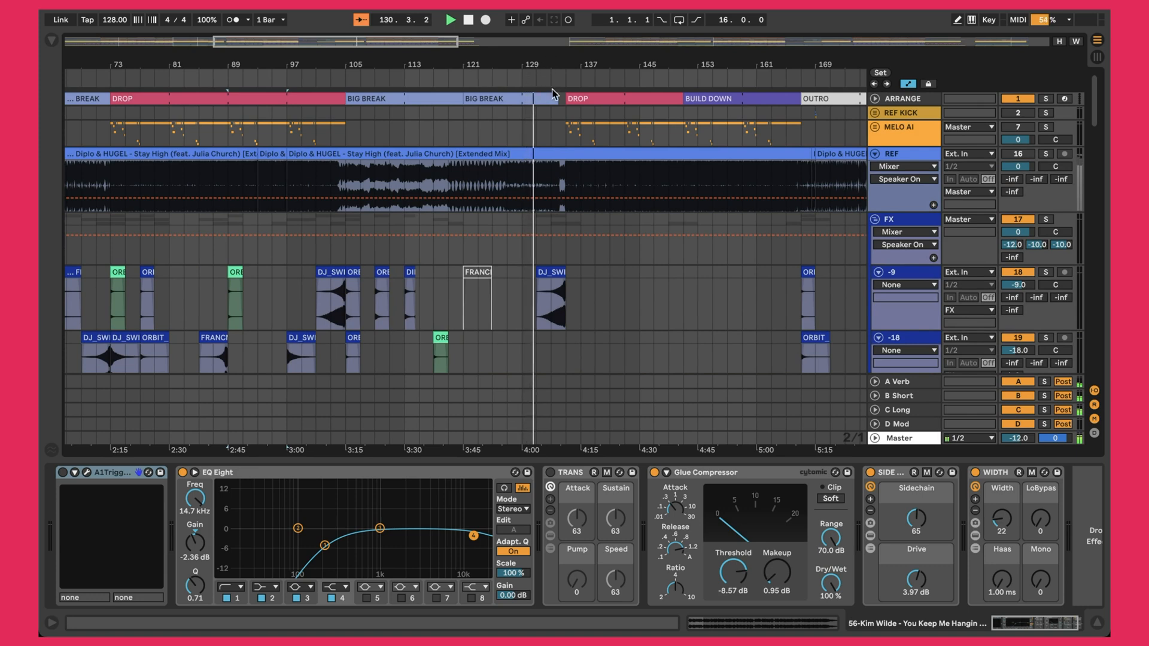
Look closely at the gap around bars 133 to 135, between the second BIG BREAK and the following DROP.
scroll(551, 62, up, 5)
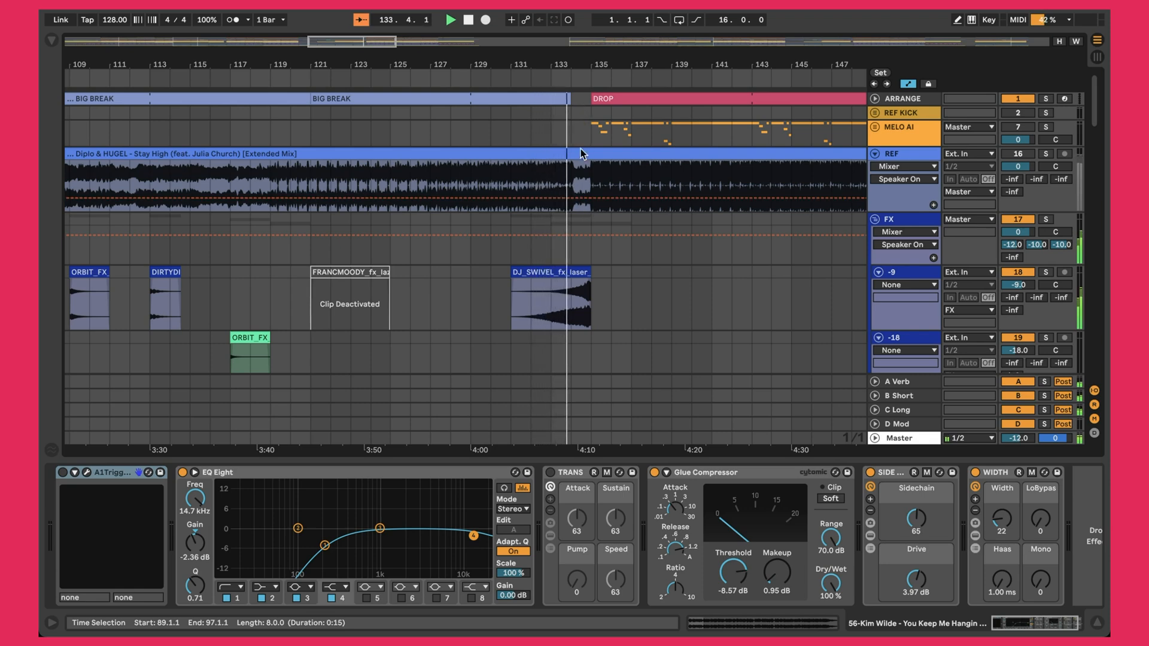
scroll(581, 154, down, 15)
scroll(581, 154, up, 15)
drag(583, 63, 337, 48)
Examine the bass, drum and synth tracks in the second DROP, down to the deactivated Supremes vocal clips.
scroll(393, 139, down, 15)
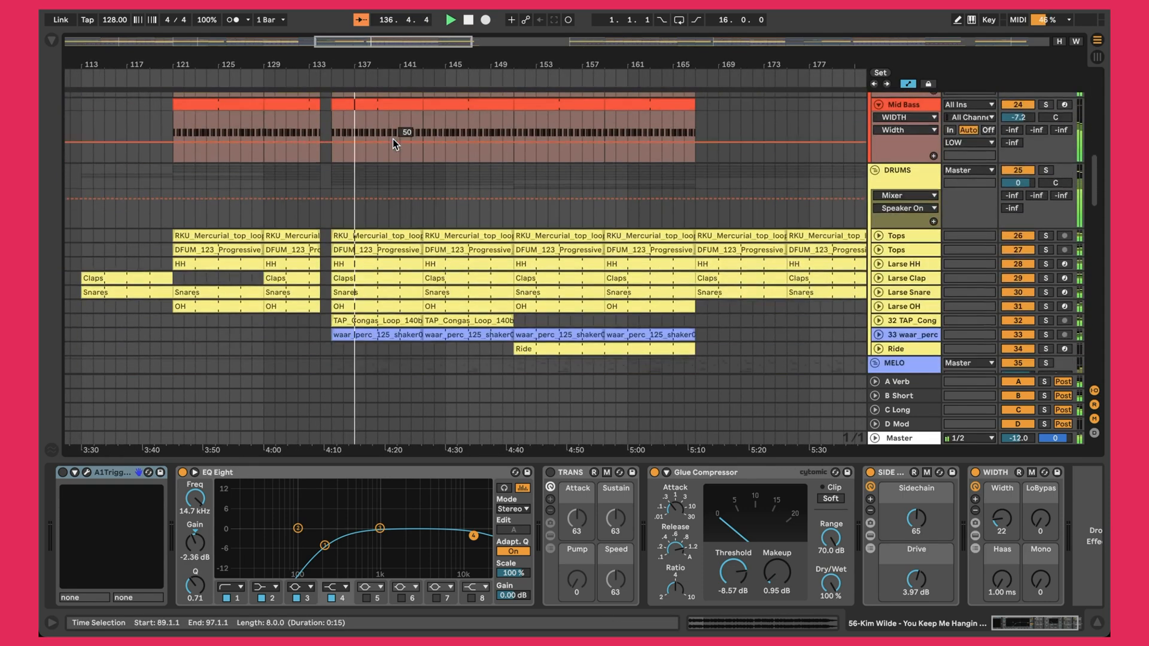
scroll(393, 139, down, 12)
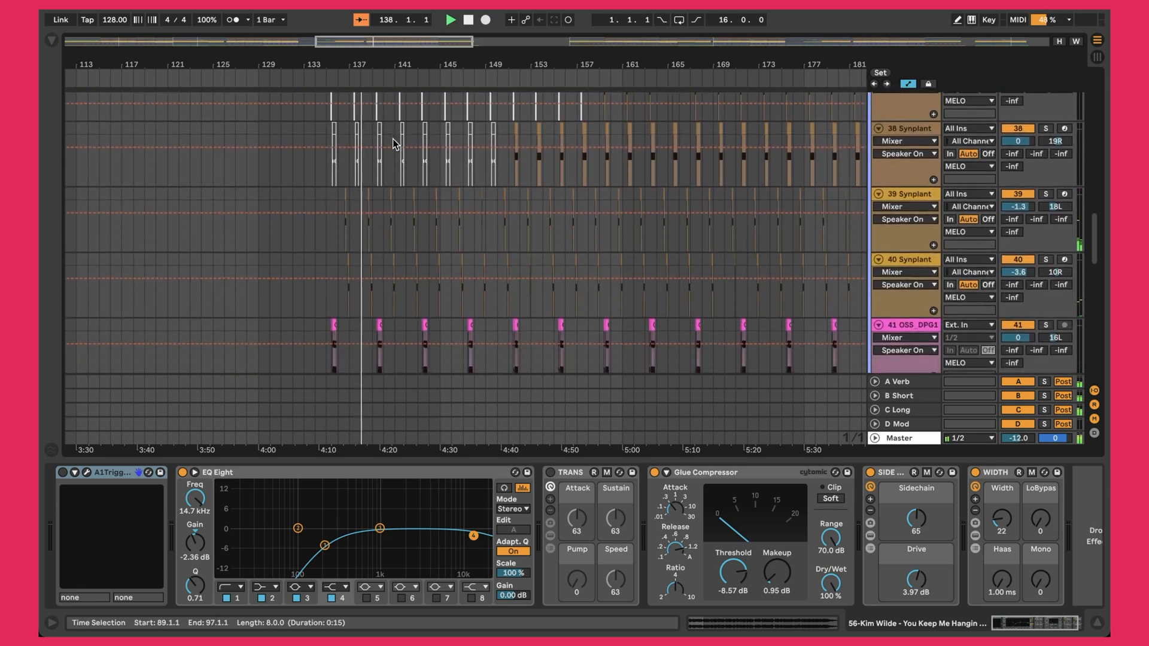
scroll(393, 138, down, 5)
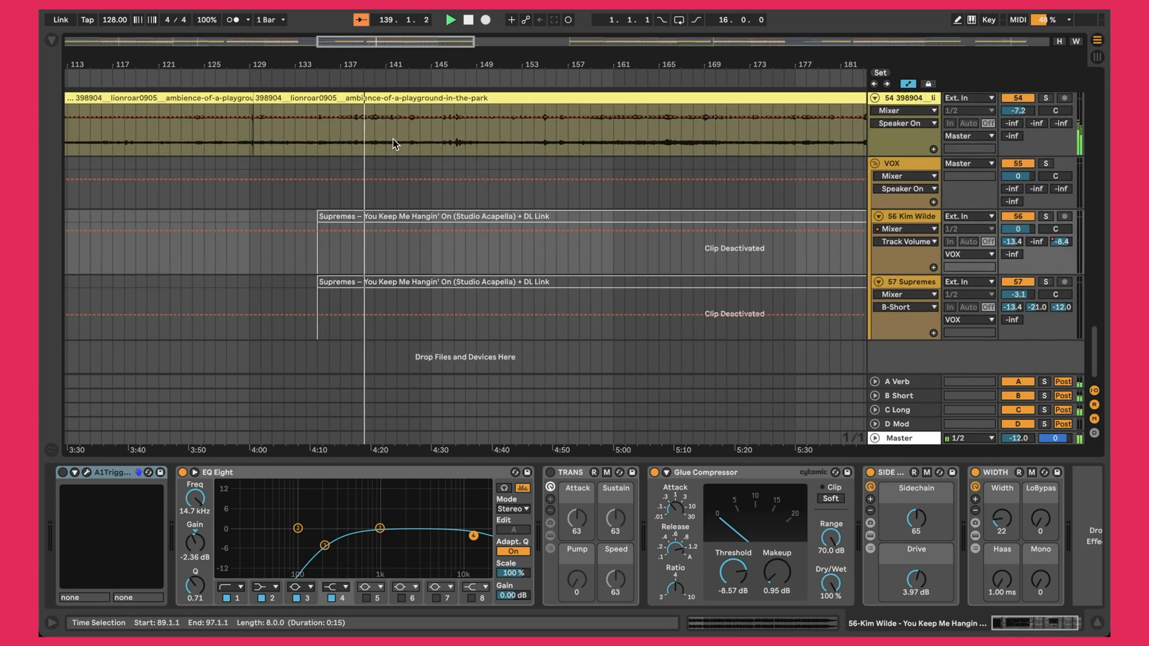
Unfold the 52 RARE_kali track in the second DROP and listen to it soloed.
scroll(393, 139, up, 4)
scroll(392, 139, up, 3)
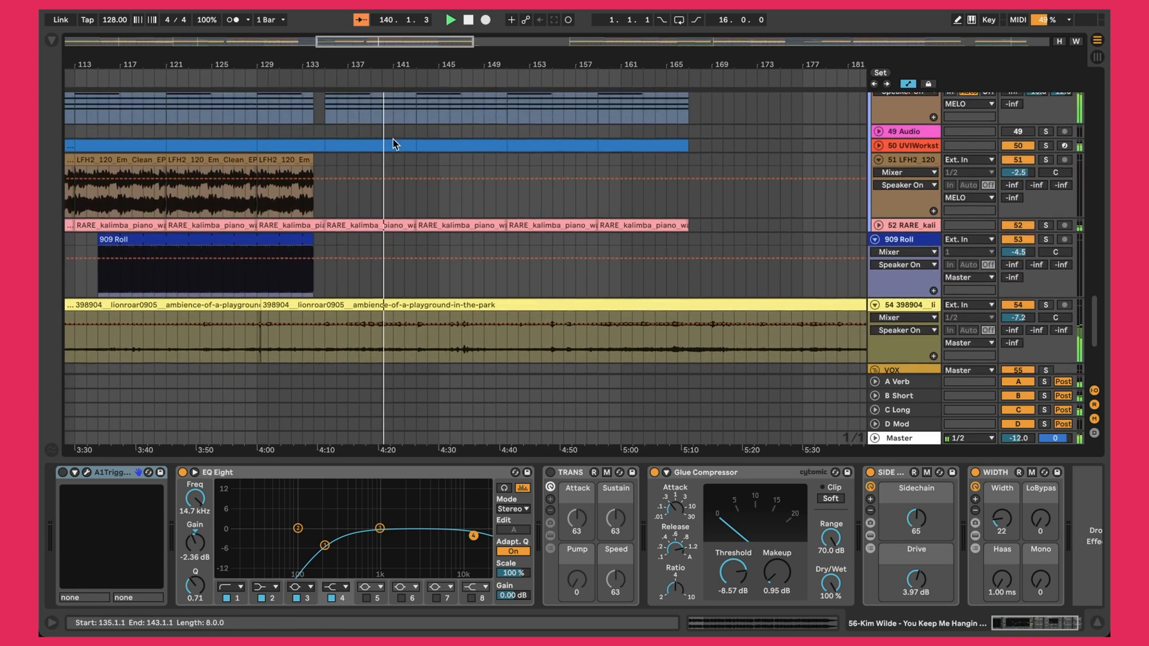
click(878, 241)
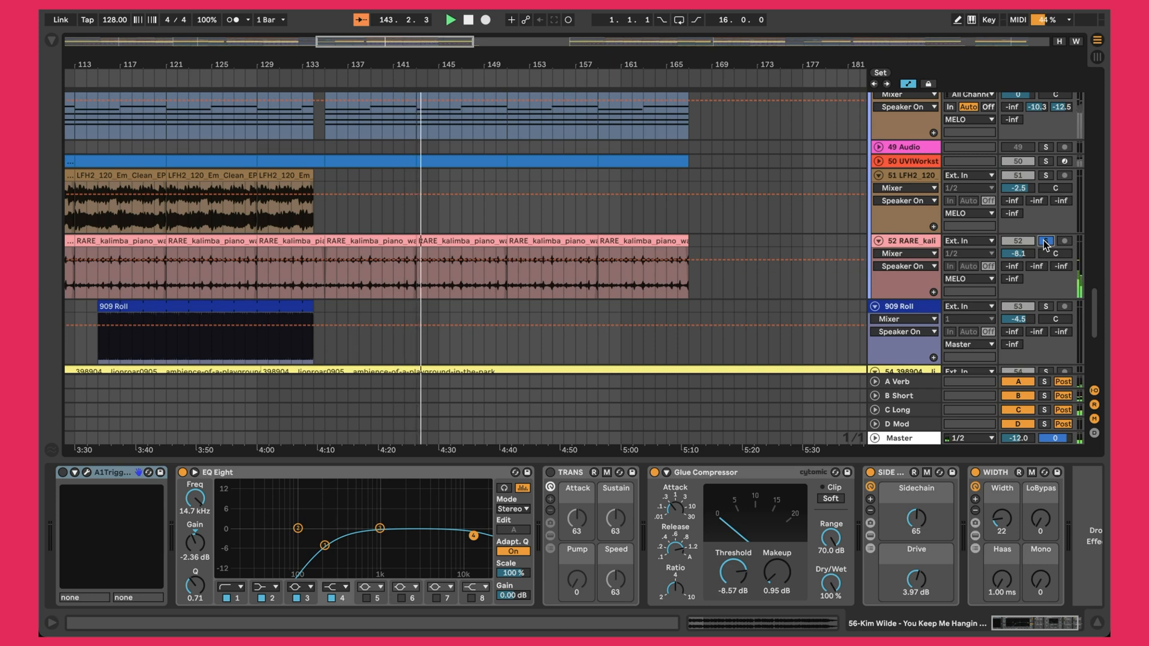
scroll(545, 199, up, 1)
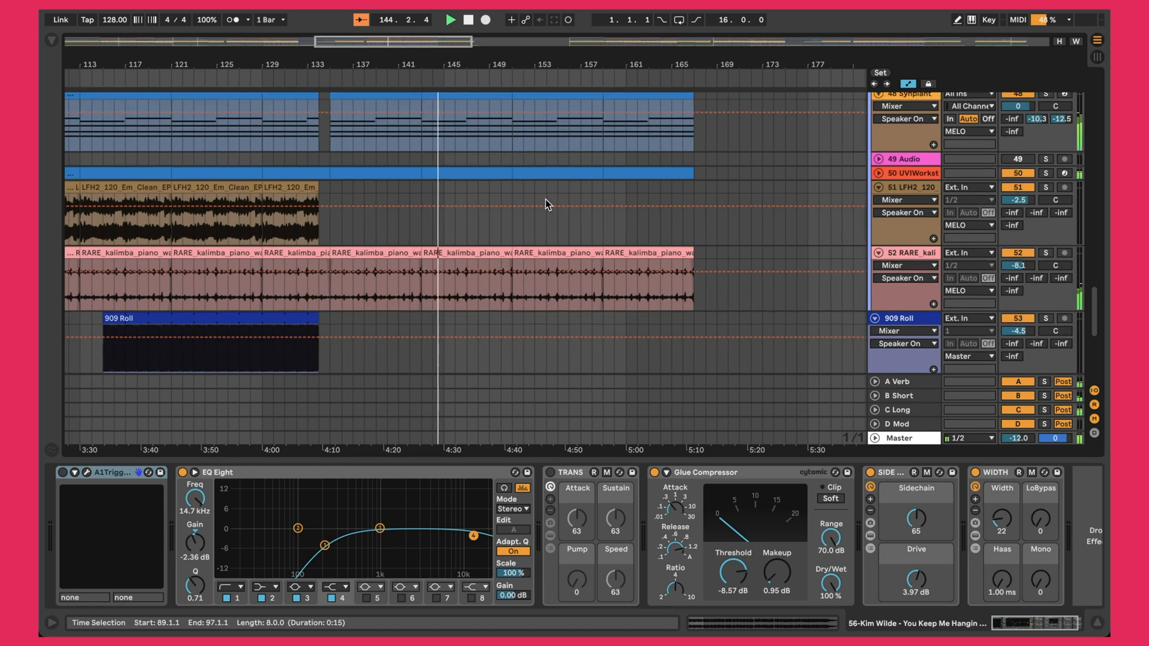
Examine the second DROP upward from the synth chords and stabs to the drums, cymbals, FX and the kick gap near bar 149.
scroll(623, 185, up, 3)
scroll(623, 186, up, 1)
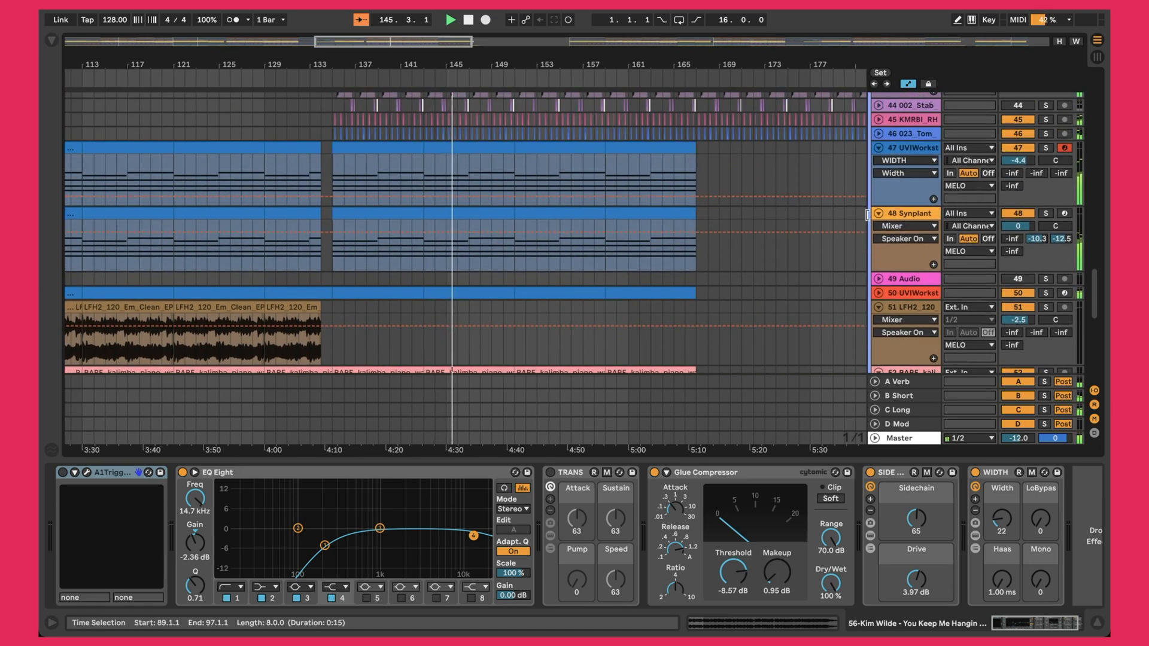
scroll(641, 256, up, 6)
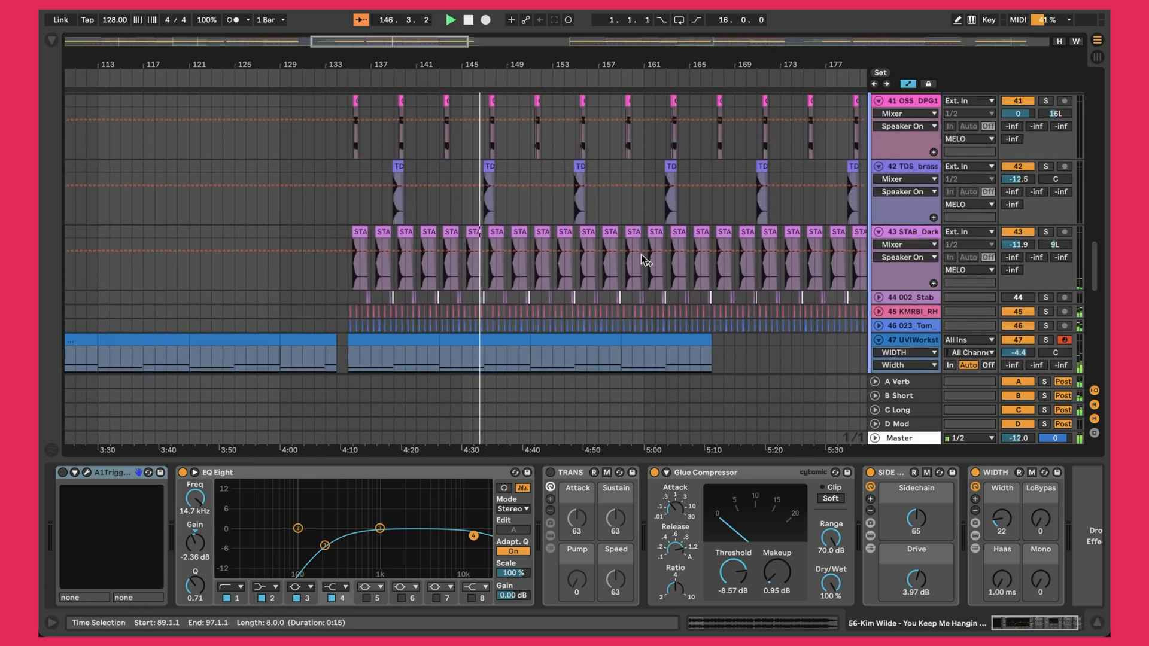
scroll(641, 253, up, 20)
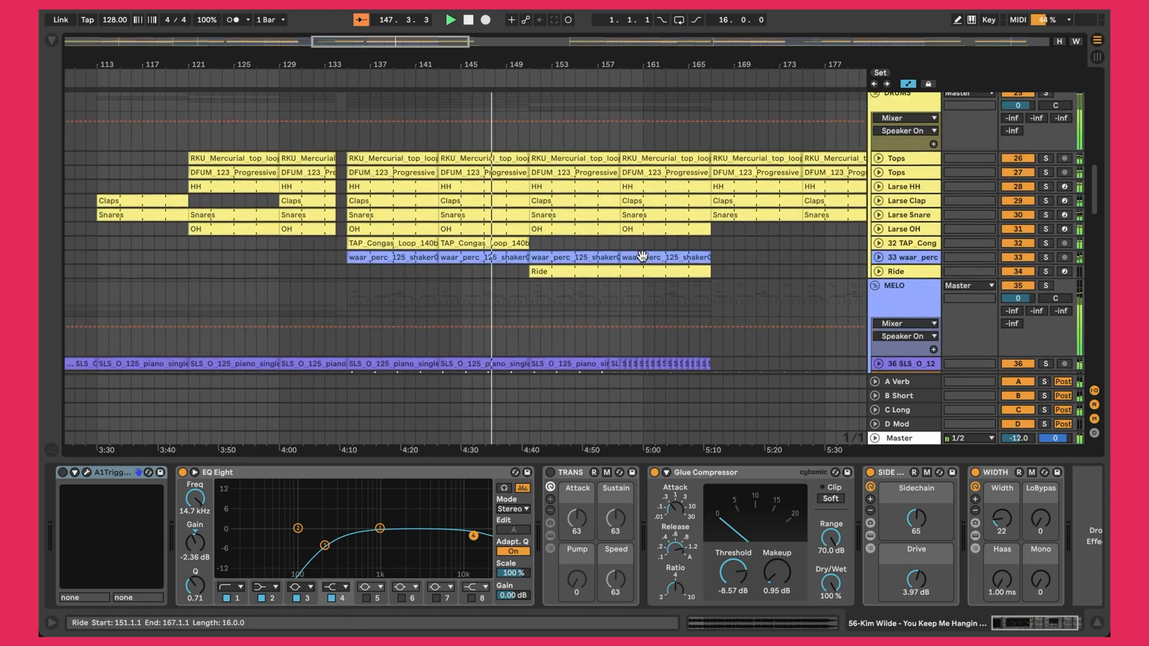
scroll(642, 256, up, 15)
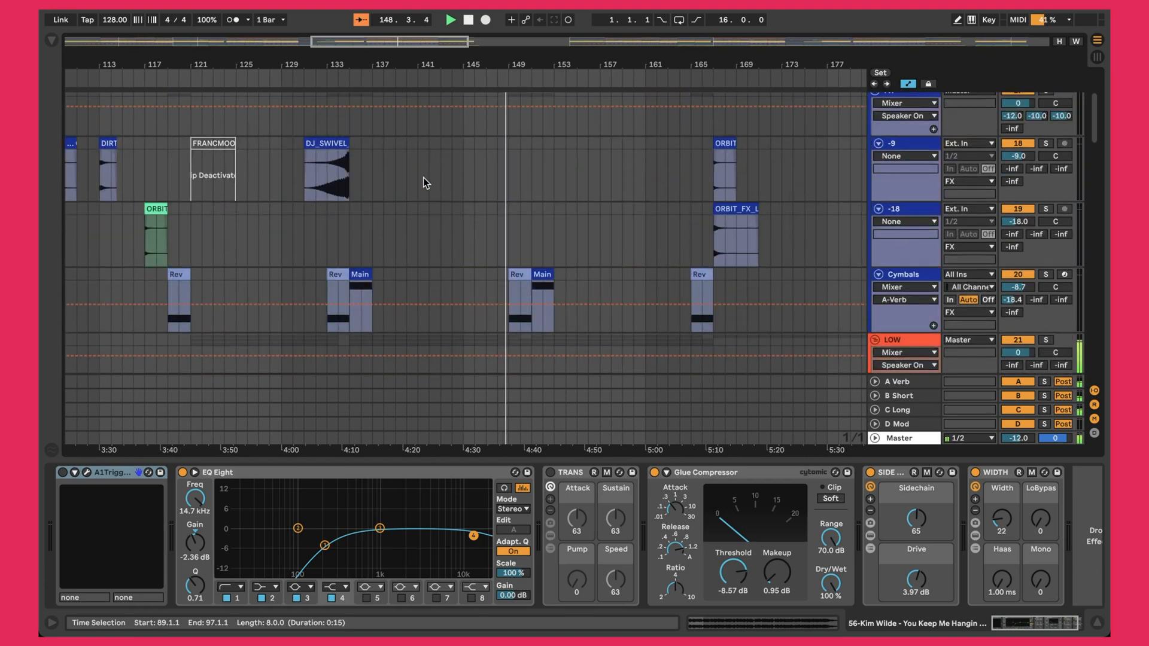
scroll(447, 210, down, 5)
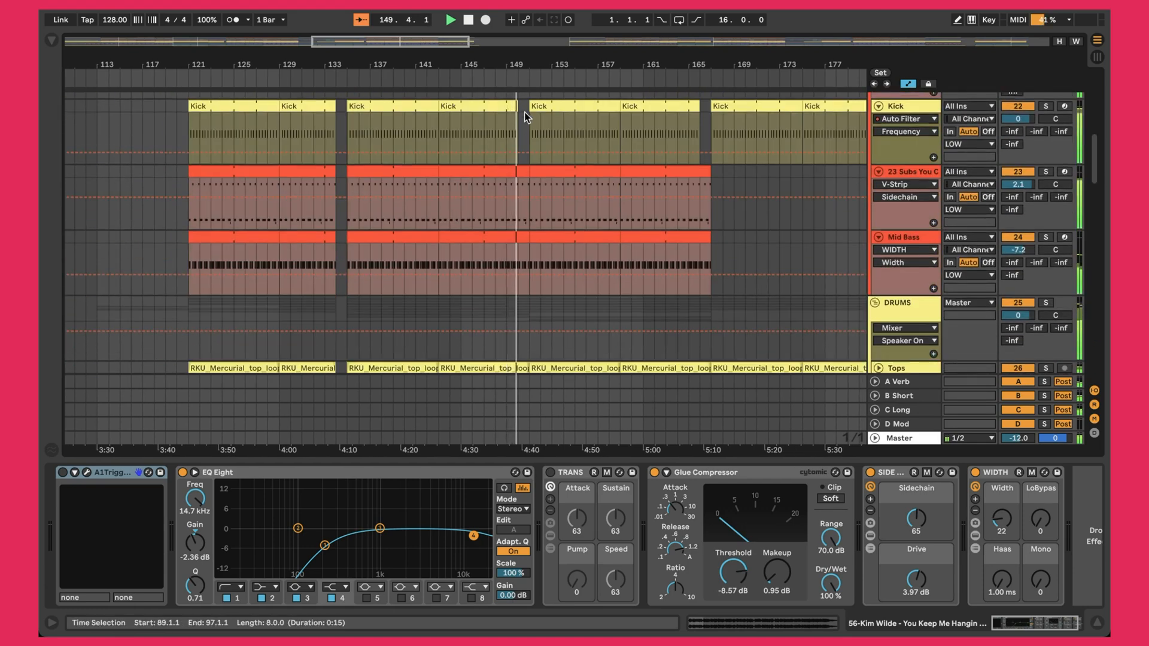
Select the BUILD DOWN section from bar 151 to bar 167 on the ARRANGE track.
scroll(524, 132, up, 10)
scroll(522, 148, down, 10)
scroll(539, 111, up, 10)
click(597, 99)
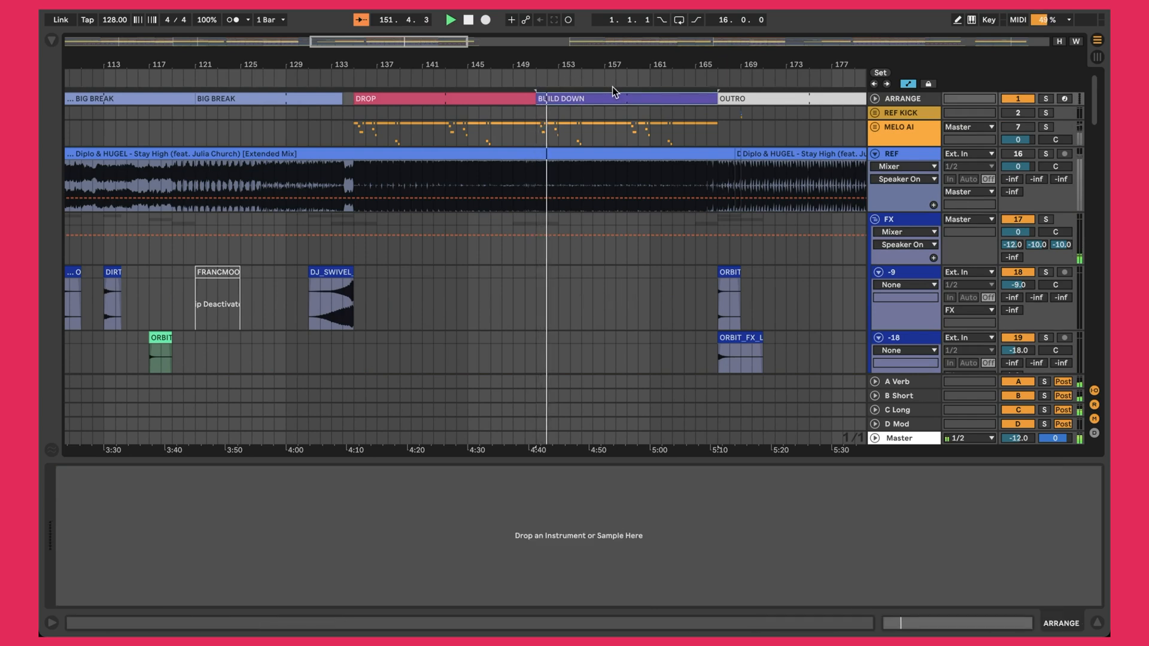
Examine the drum and melodic clips in the BUILD DOWN, and view the sections from INTRO to OUTRO together.
scroll(677, 111, down, 15)
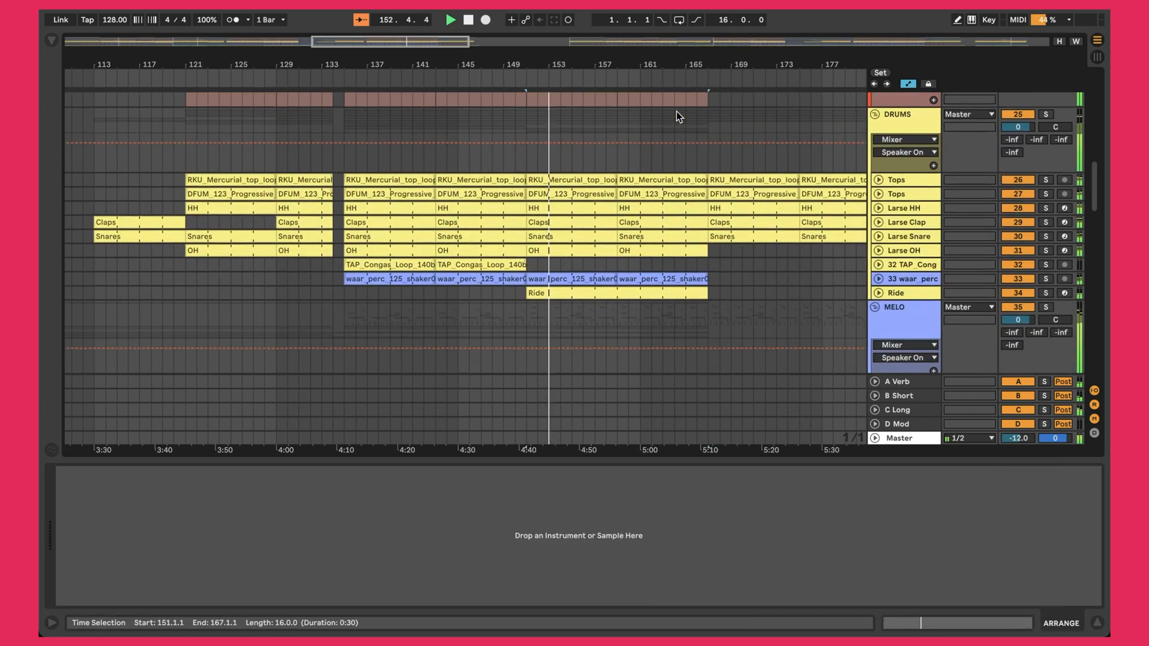
scroll(676, 112, down, 2)
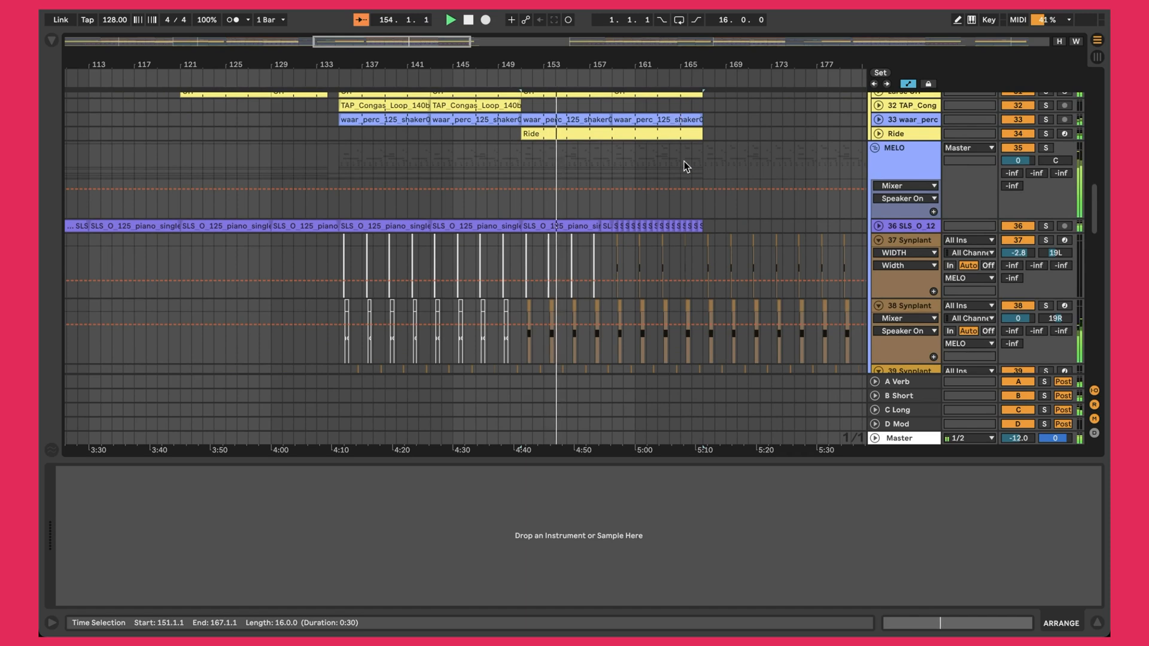
drag(591, 65, 591, 24)
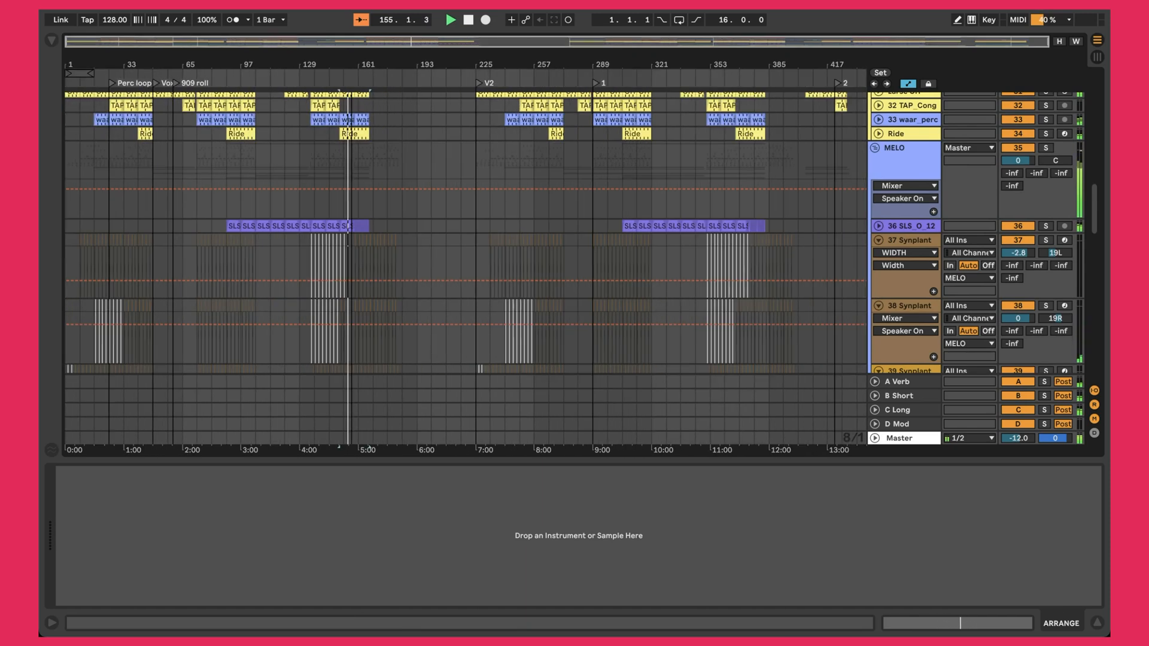
scroll(275, 198, up, 15)
drag(120, 59, 191, 60)
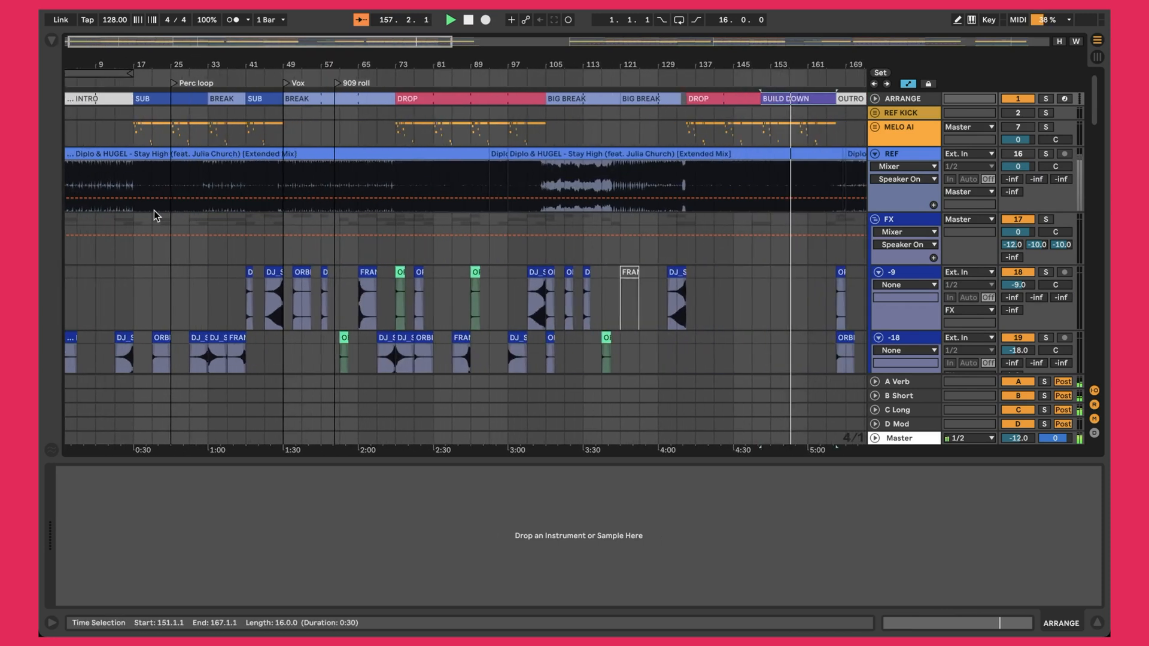
Select the OUTRO section at bar 167 on the ARRANGE track, and show the BUILD DOWN leading into it up close.
scroll(778, 168, right, 5)
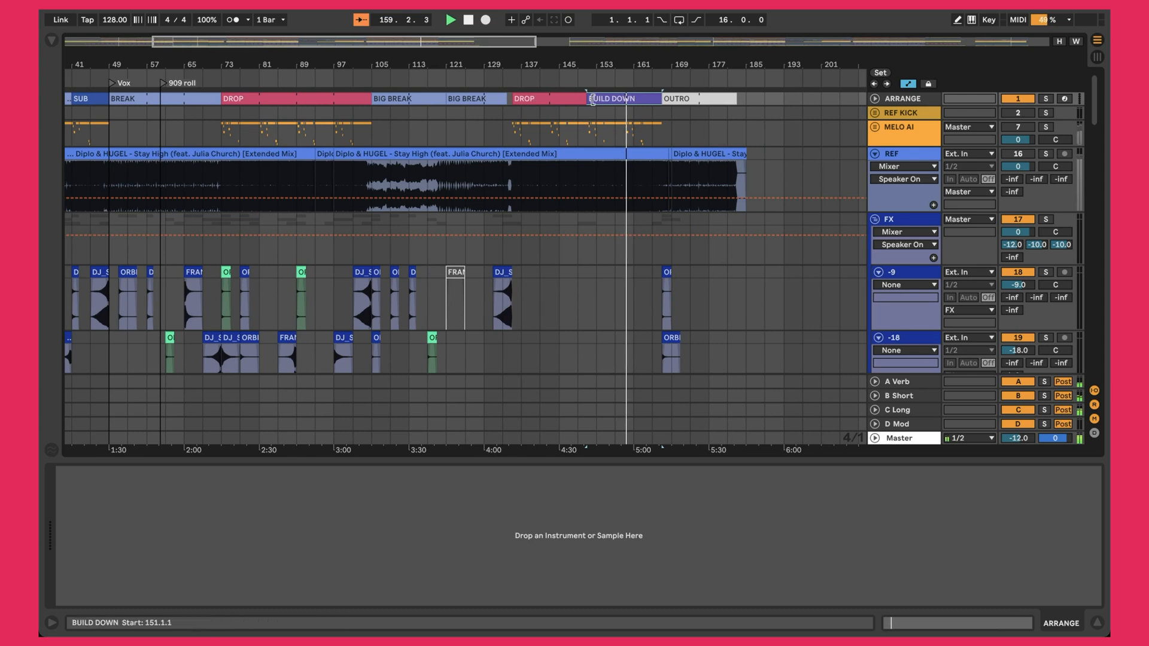
click(682, 97)
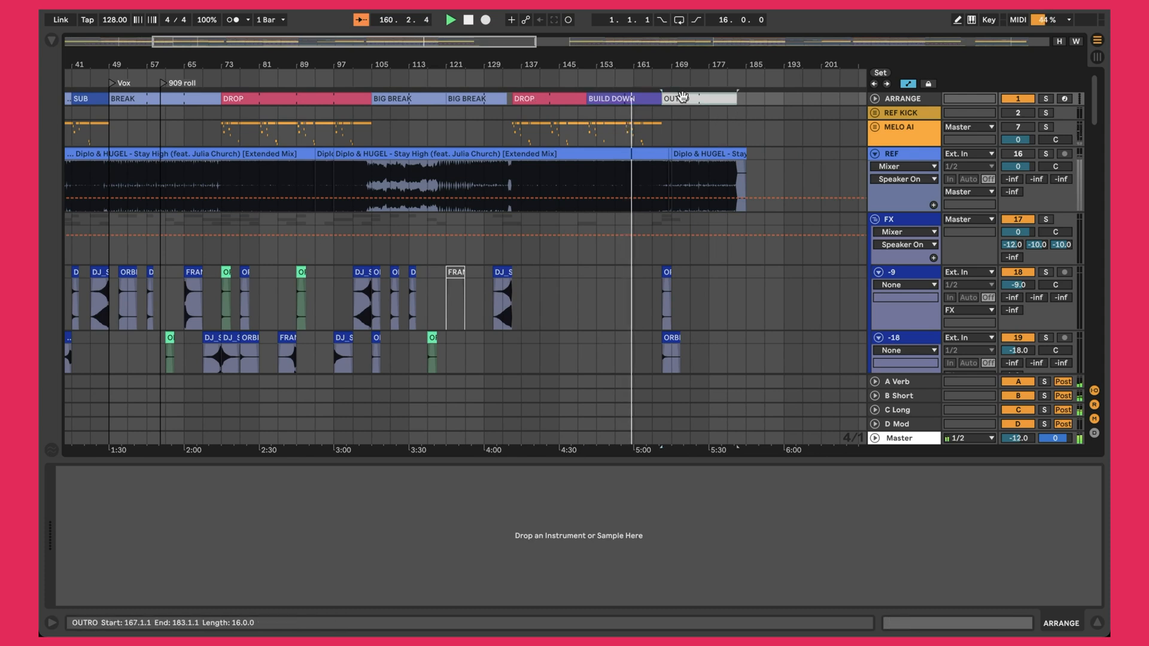
drag(623, 65, 623, 179)
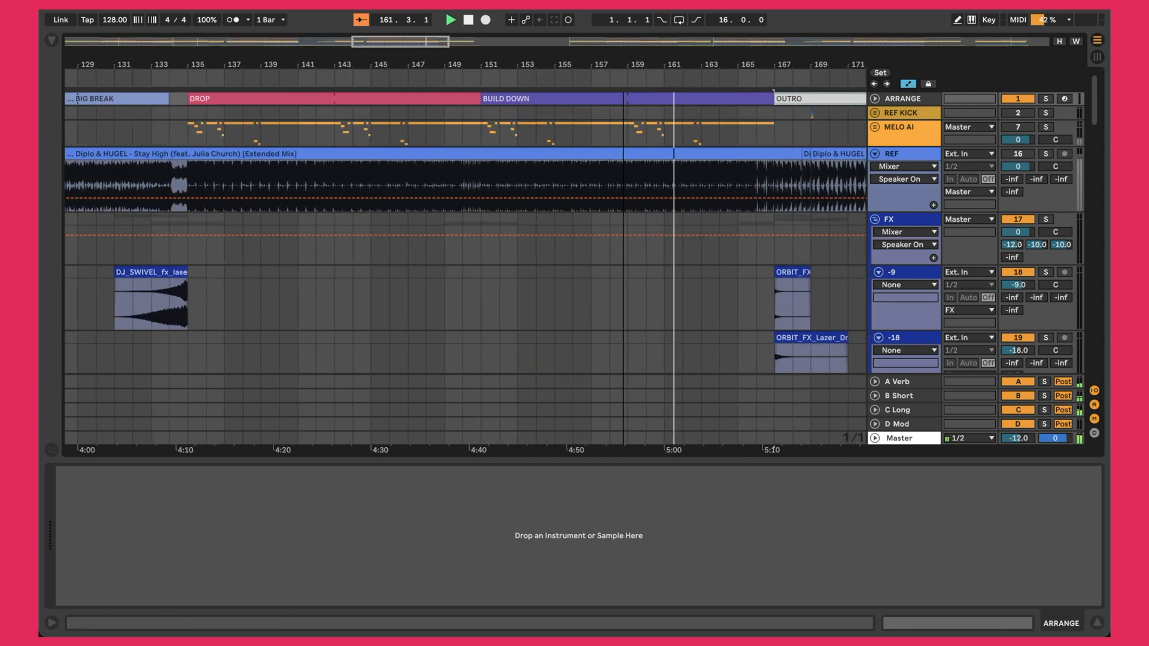
Examine the transition from BUILD DOWN to OUTRO around bars 165 to 167, comparing the FX, reverse cymbal, kick gap and sub bass.
scroll(630, 181, right, 2)
scroll(631, 181, down, 10)
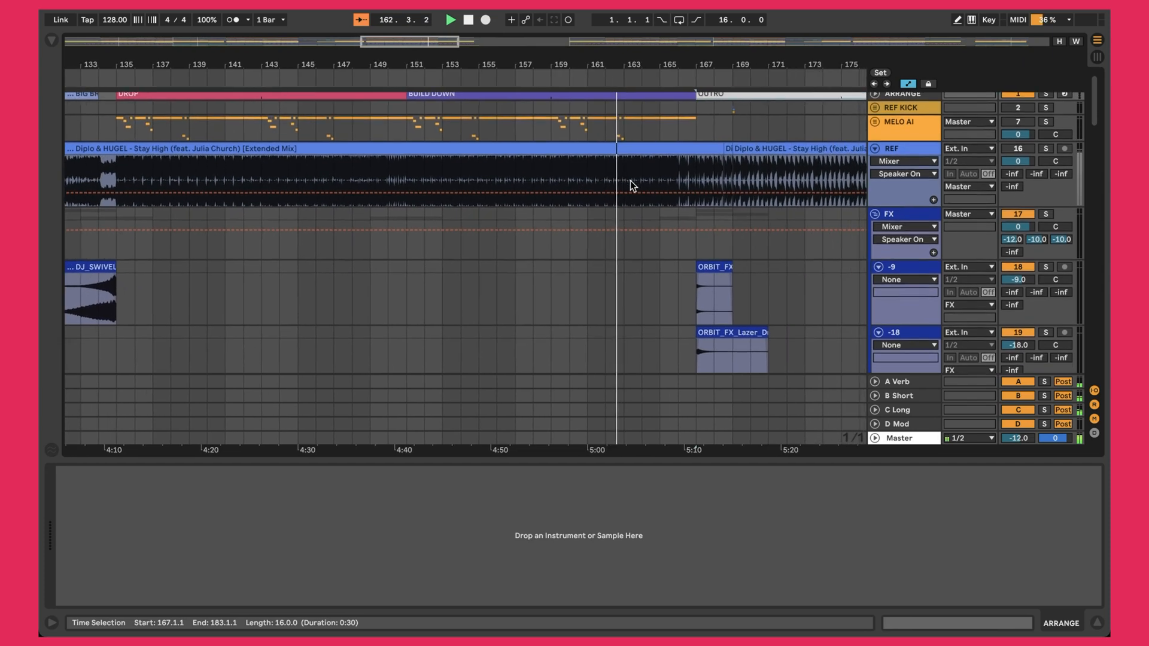
scroll(631, 180, right, 3)
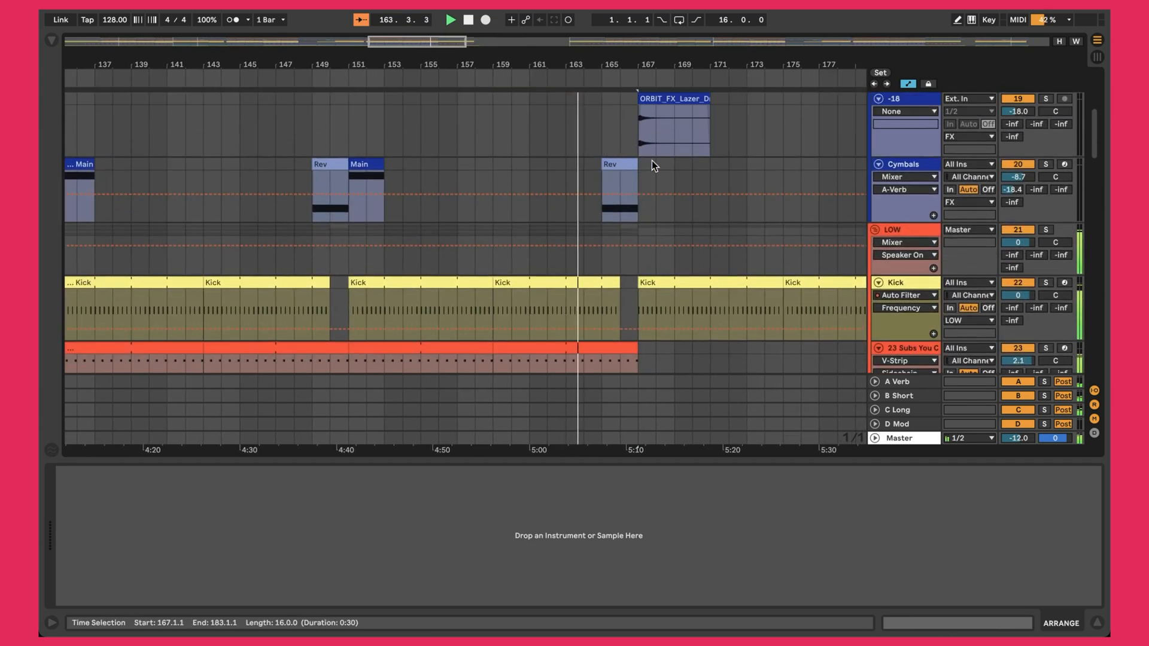
scroll(652, 161, up, 8)
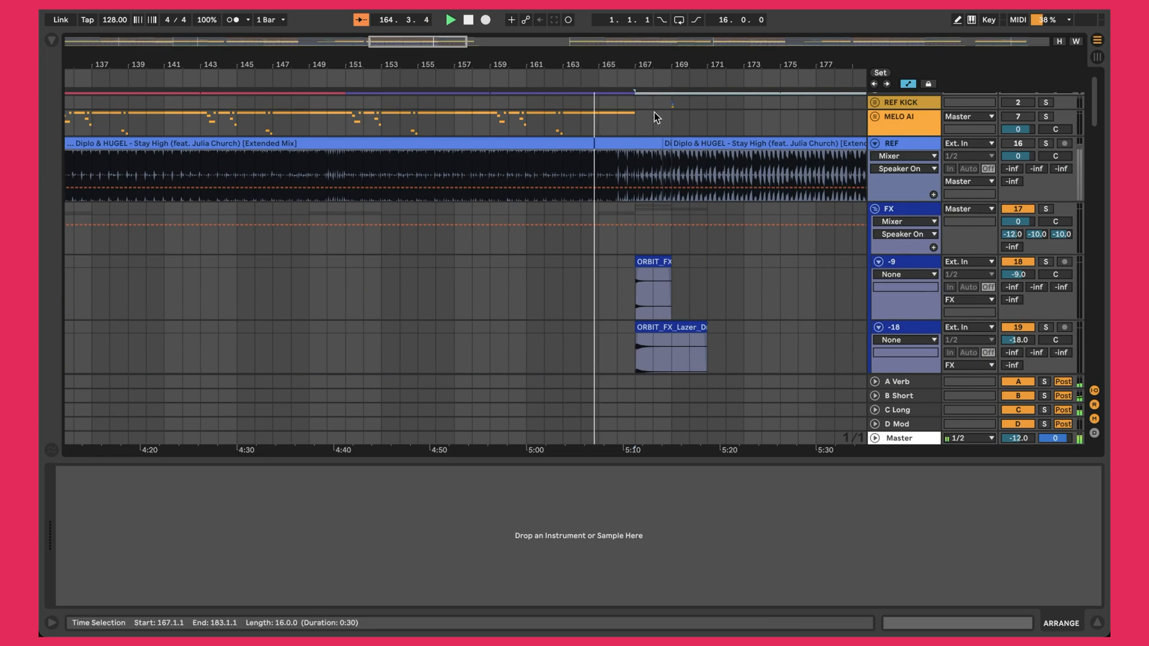
scroll(655, 209, down, 8)
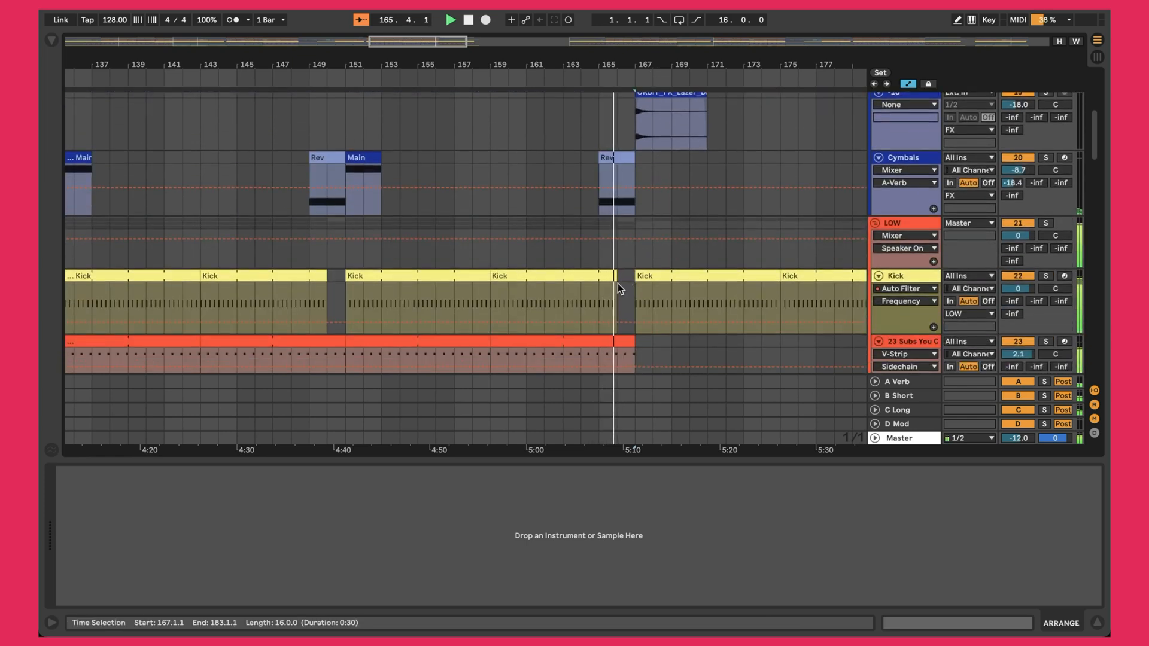
scroll(626, 285, up, 8)
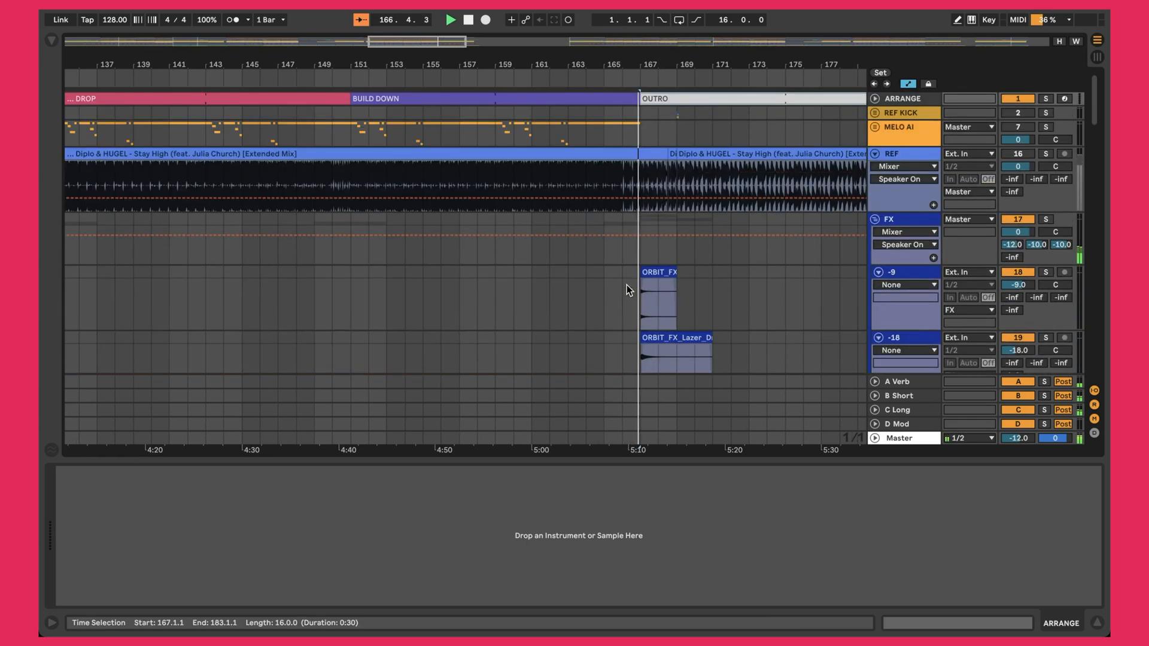
Select the Kick clip at bar 167 and examine which FX, low-end, drum and melodic clips play through the OUTRO.
scroll(643, 113, right, 5)
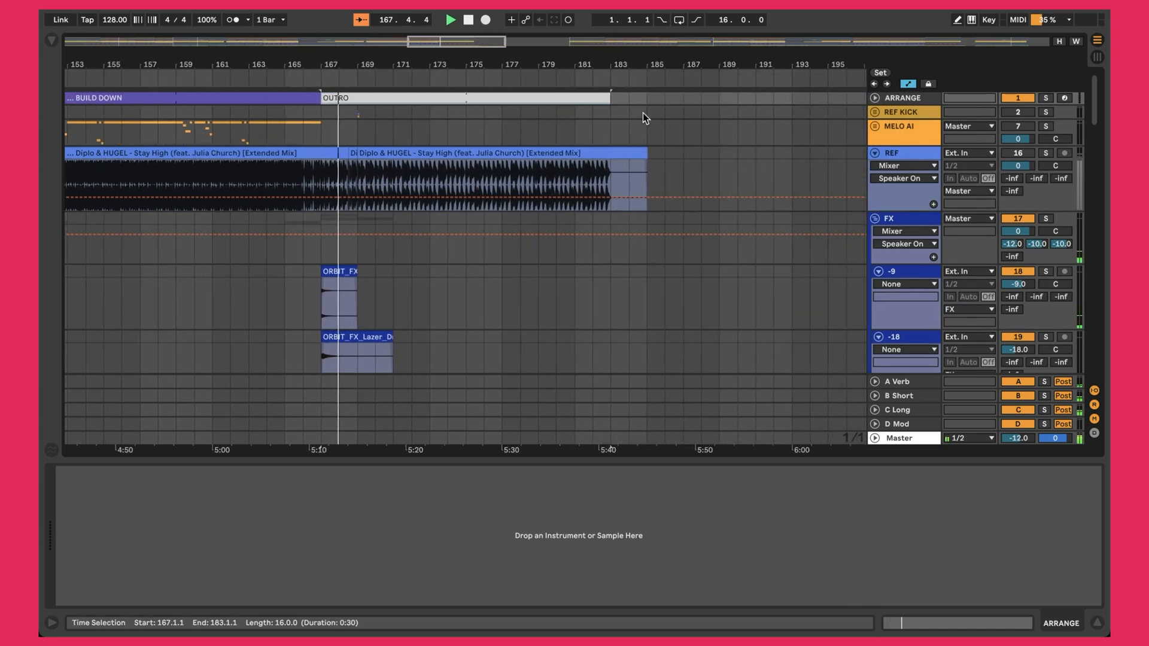
scroll(409, 167, down, 8)
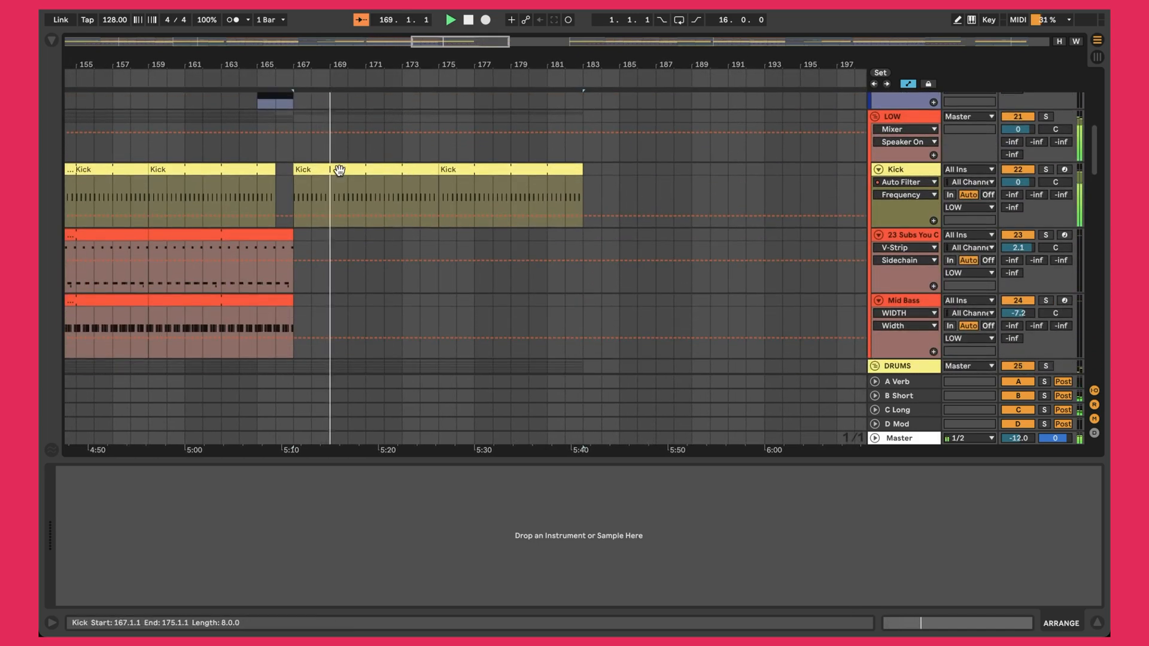
click(333, 170)
scroll(503, 168, down, 5)
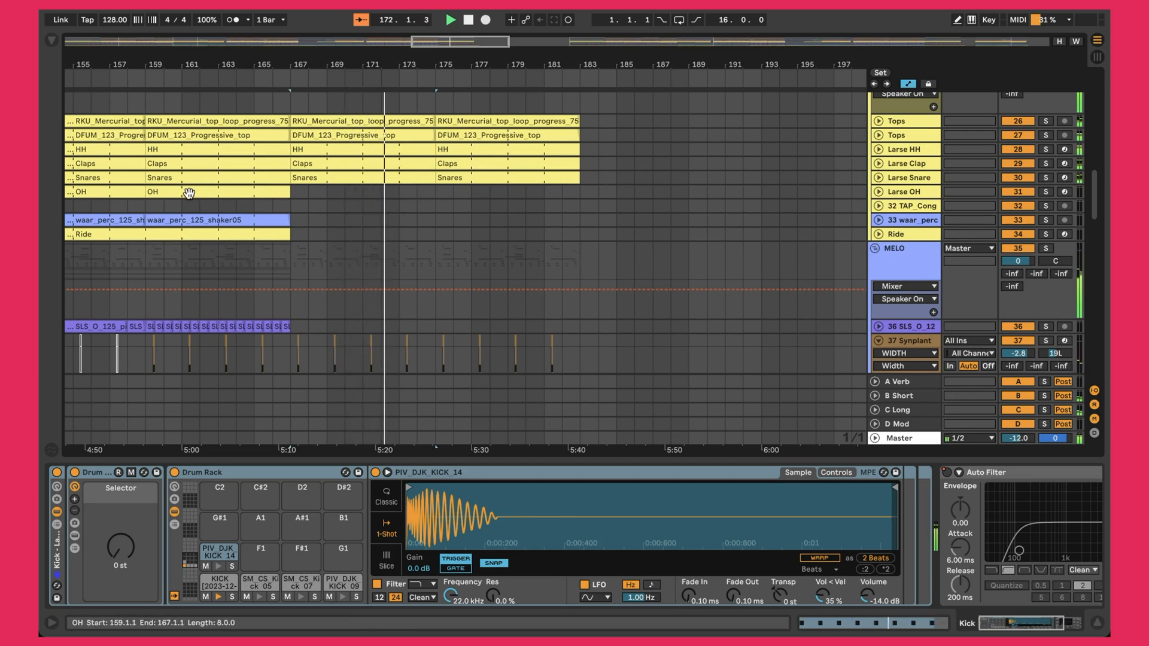
scroll(329, 215, down, 8)
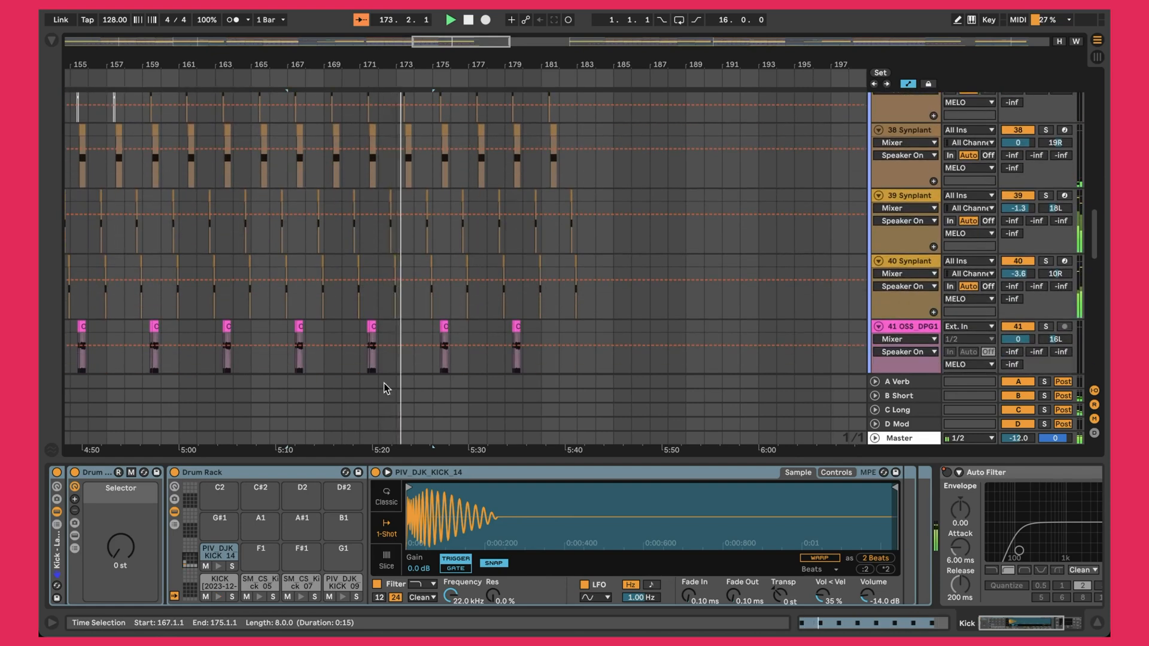
scroll(249, 377, down, 8)
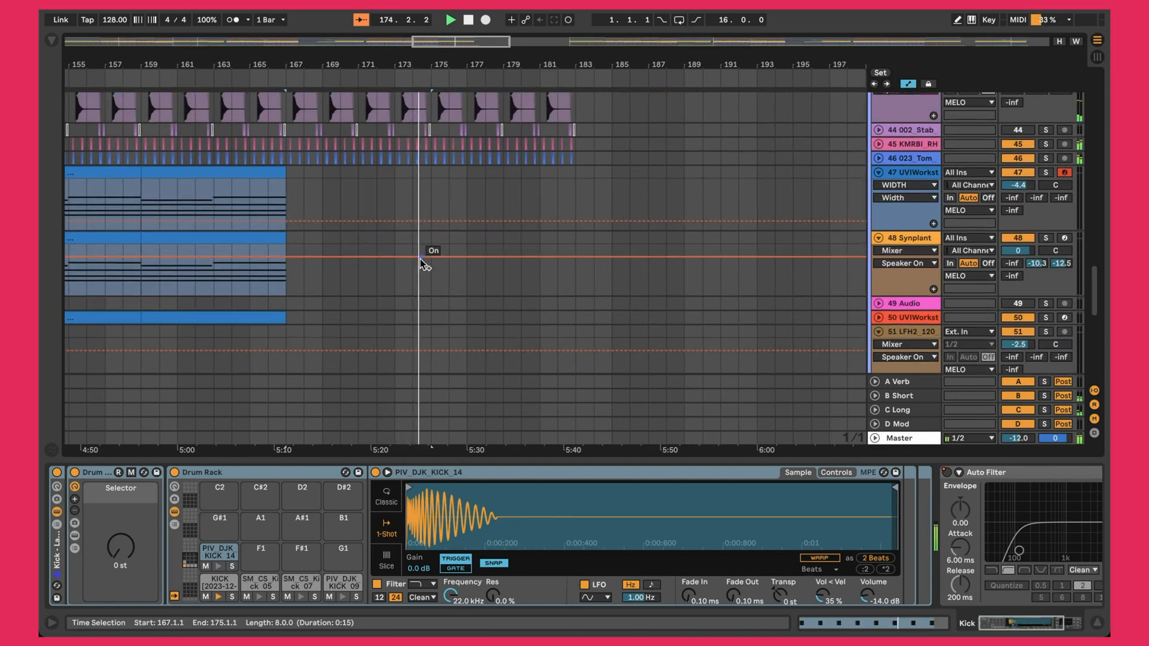
Select the OUTRO section on the ARRANGE track, and show the whole arrangement from INTRO to OUTRO.
scroll(422, 263, up, 20)
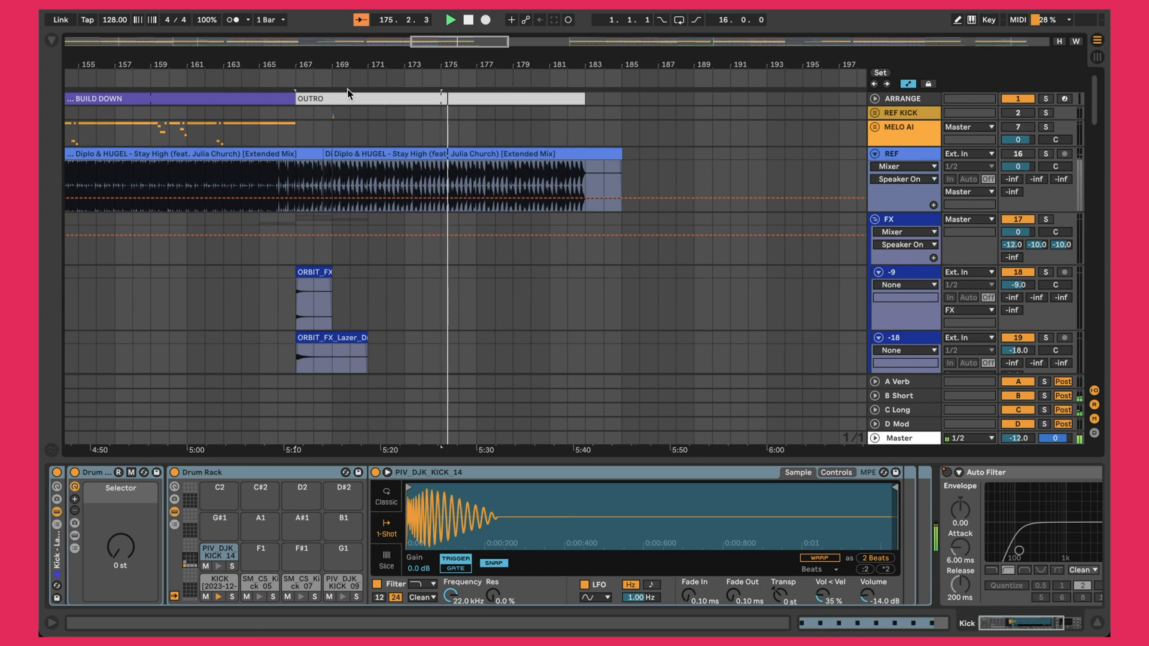
click(349, 95)
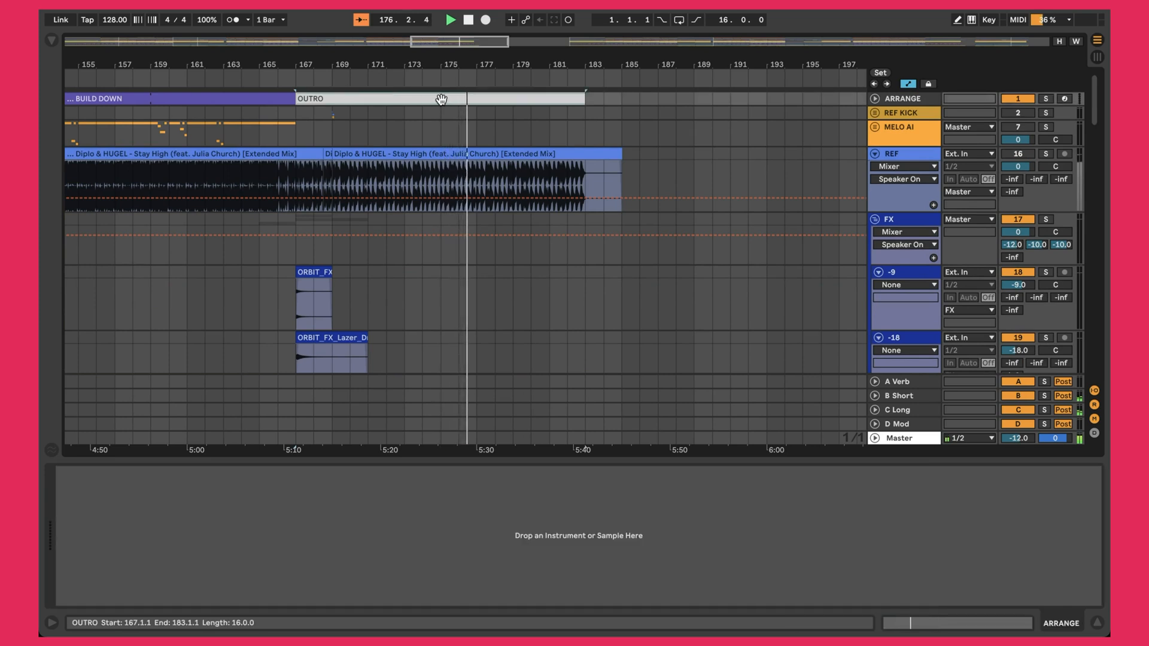
drag(368, 65, 698, 78)
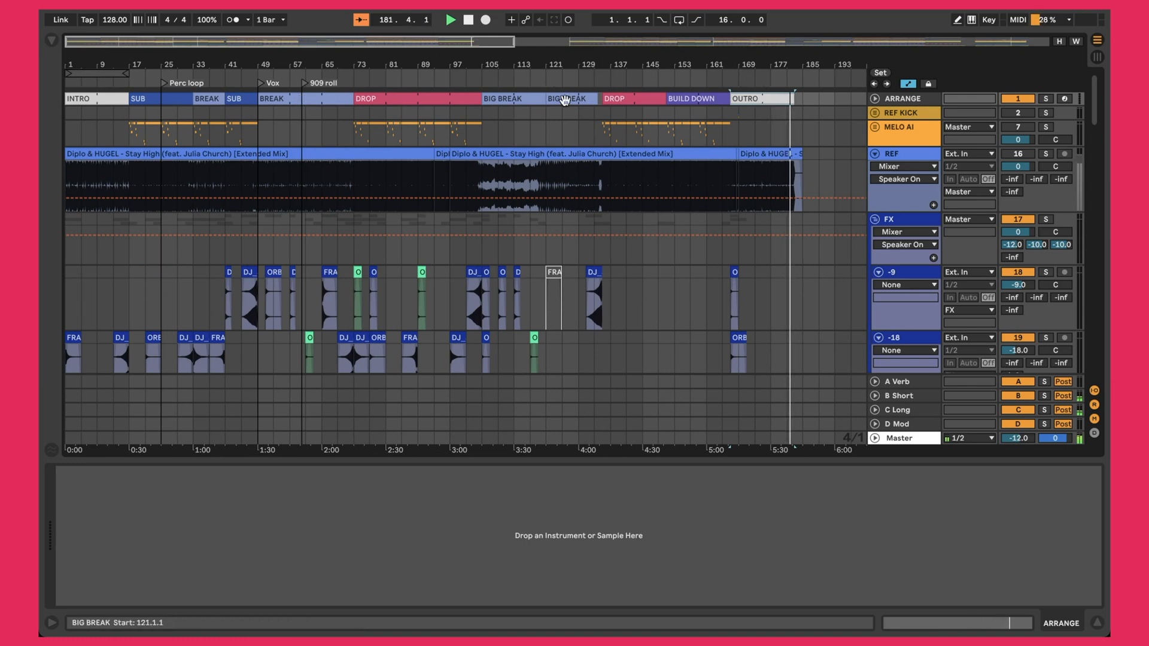
Select the reference song's first clip on the REF track, and review the full arrangement's melodic tracks against its sections.
click(120, 154)
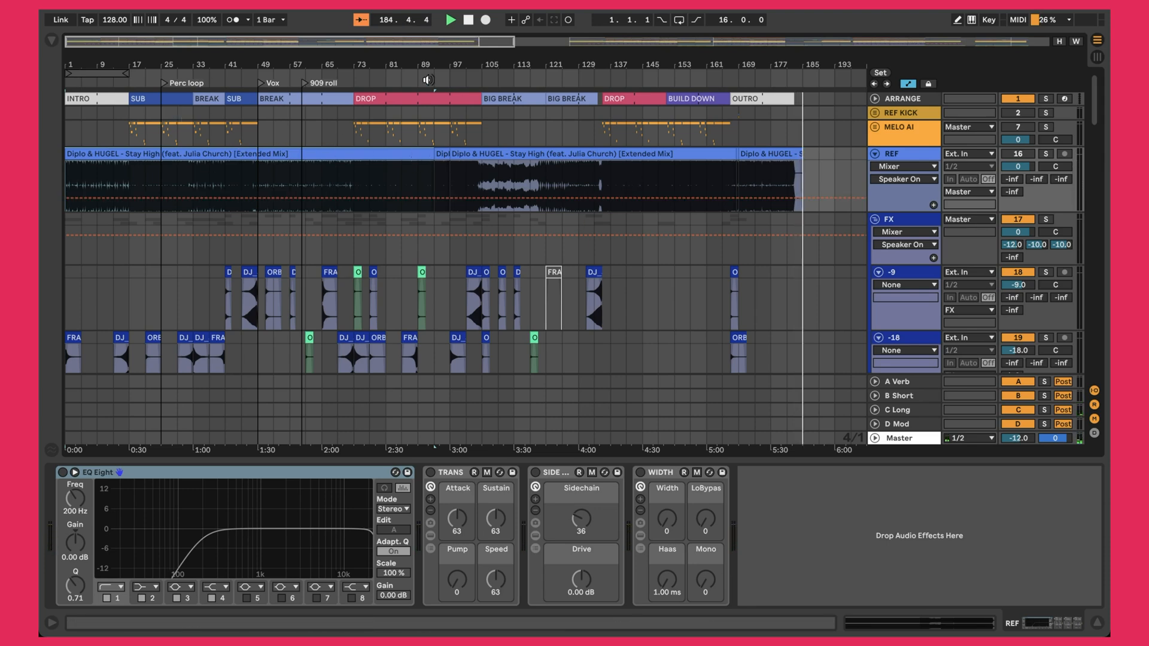
scroll(428, 114, down, 15)
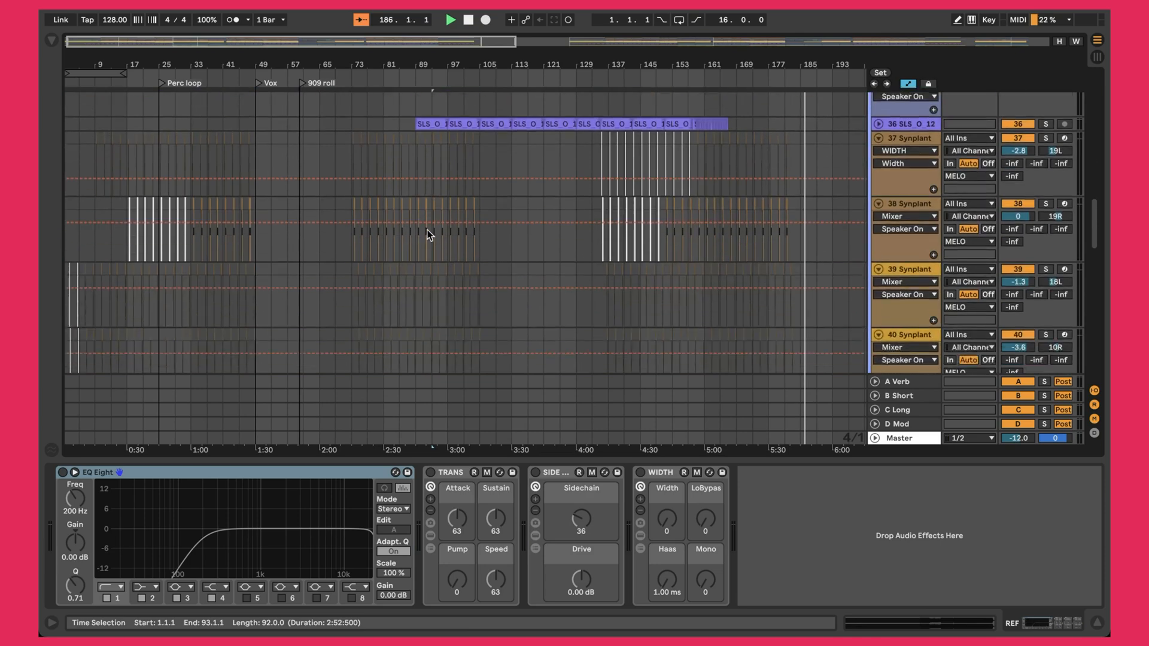
scroll(428, 230, down, 3)
scroll(427, 230, up, 20)
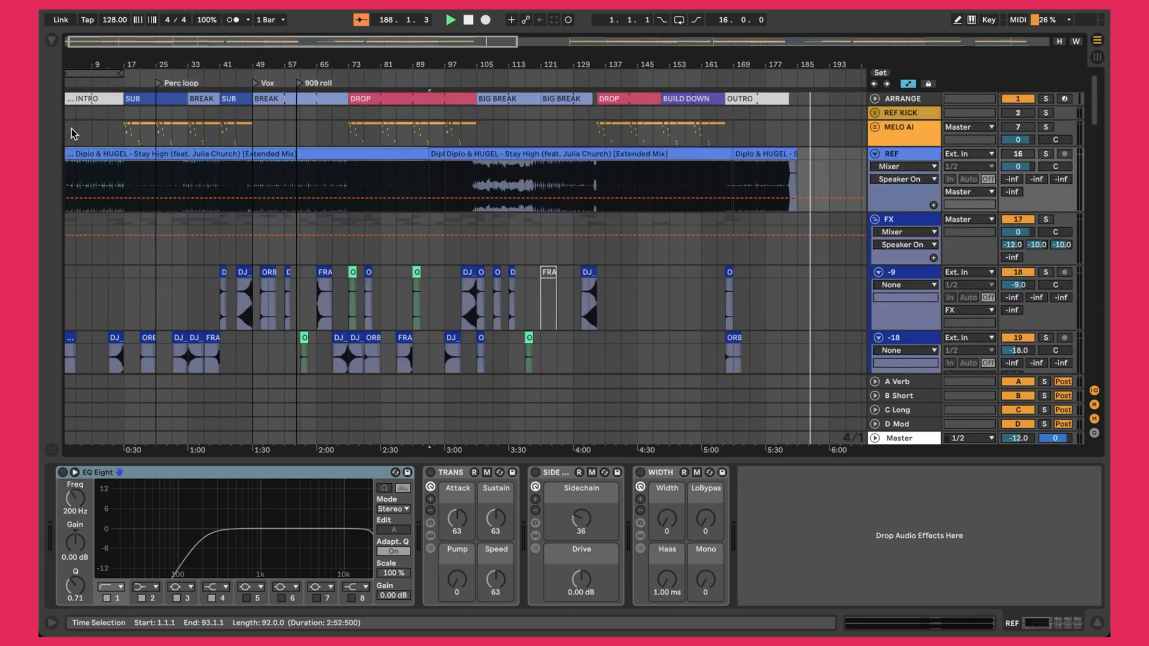
click(355, 155)
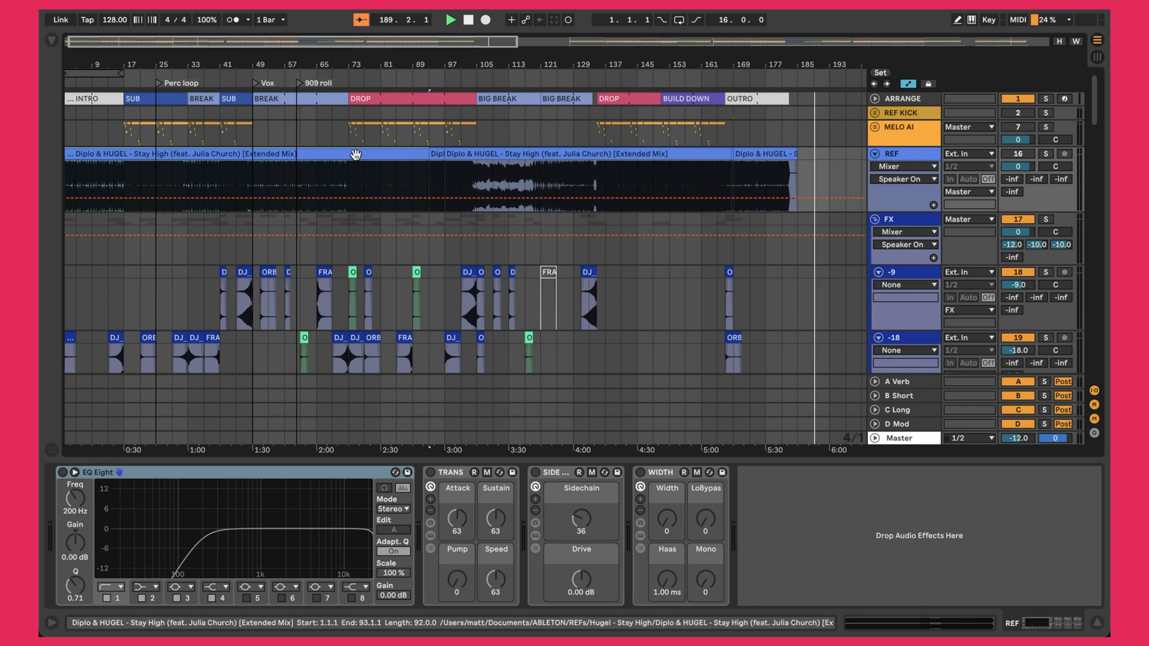